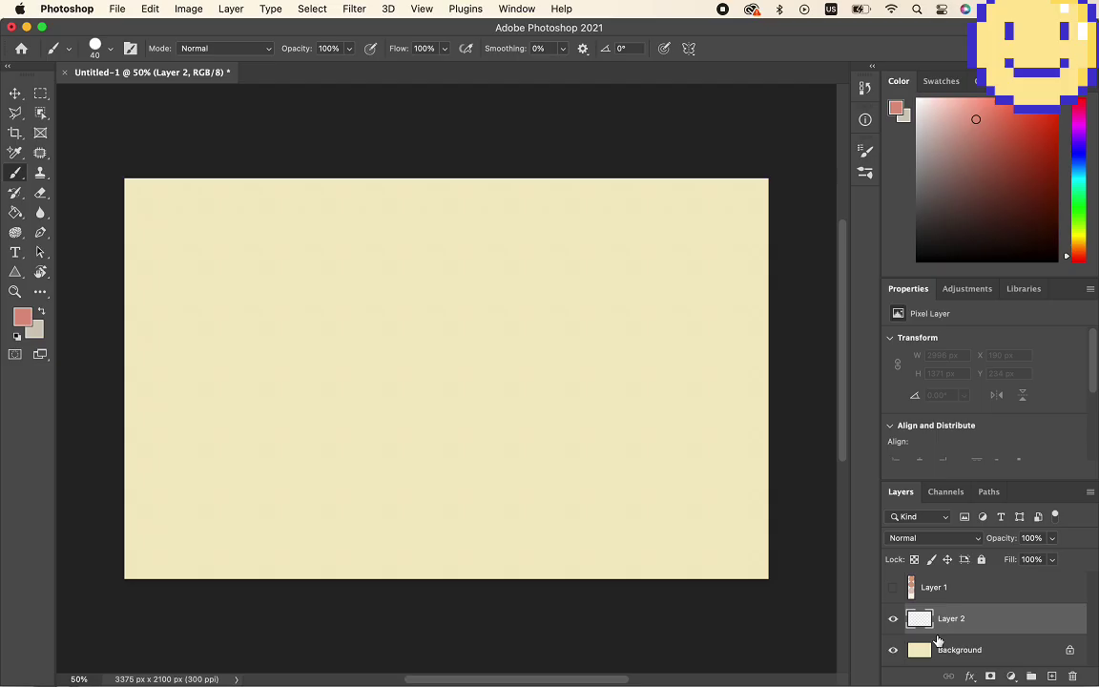
- Show the Layer 1 palette, sample its cream circle and fill Layer 2 with that colour
left_click(894, 587)
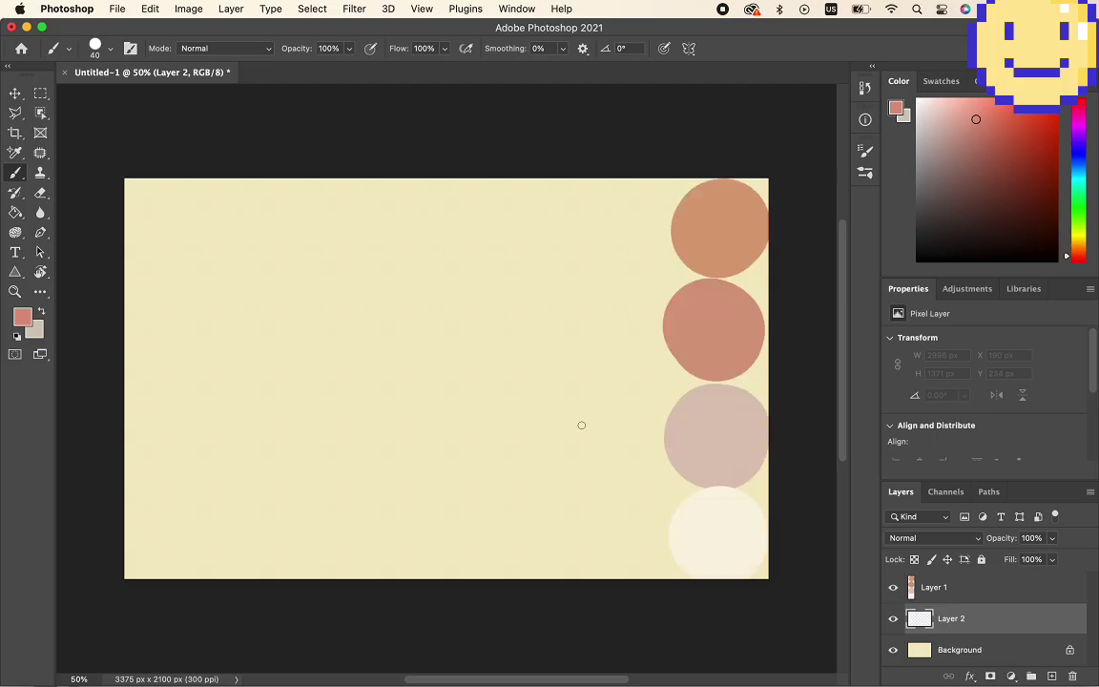
key("g")
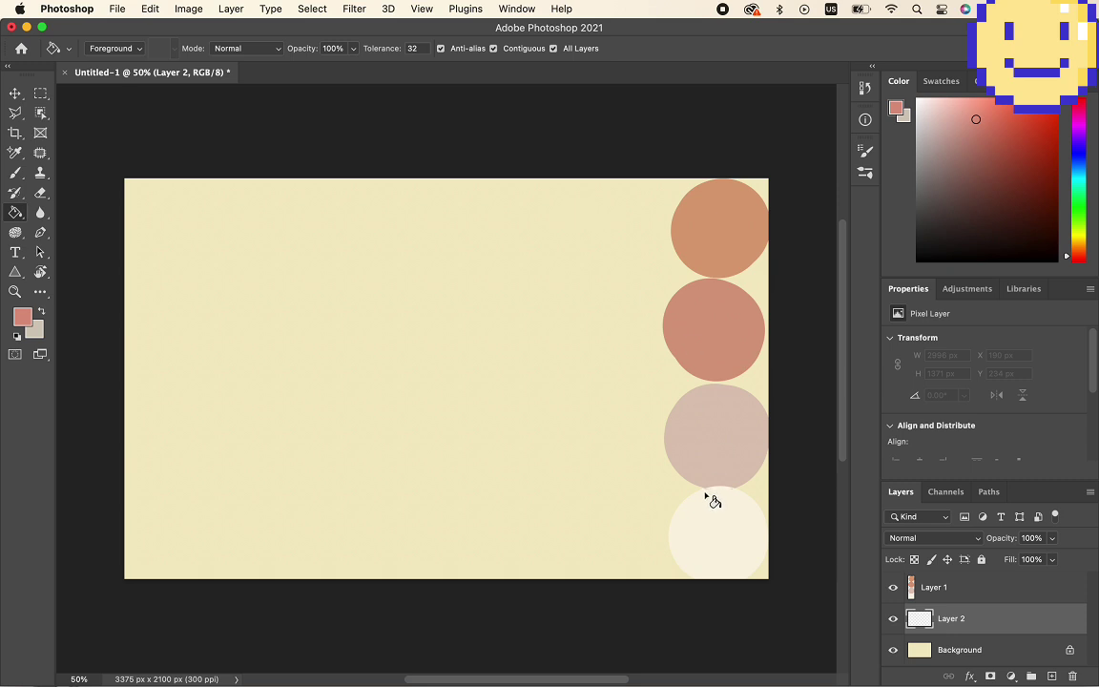
key("b")
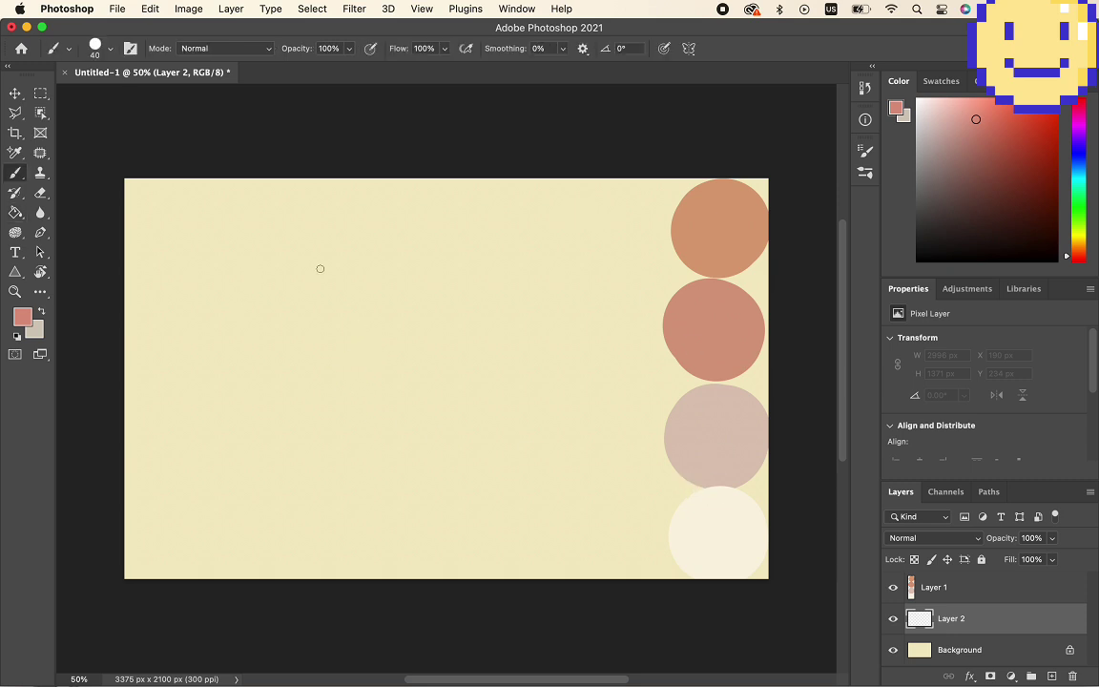
key("g")
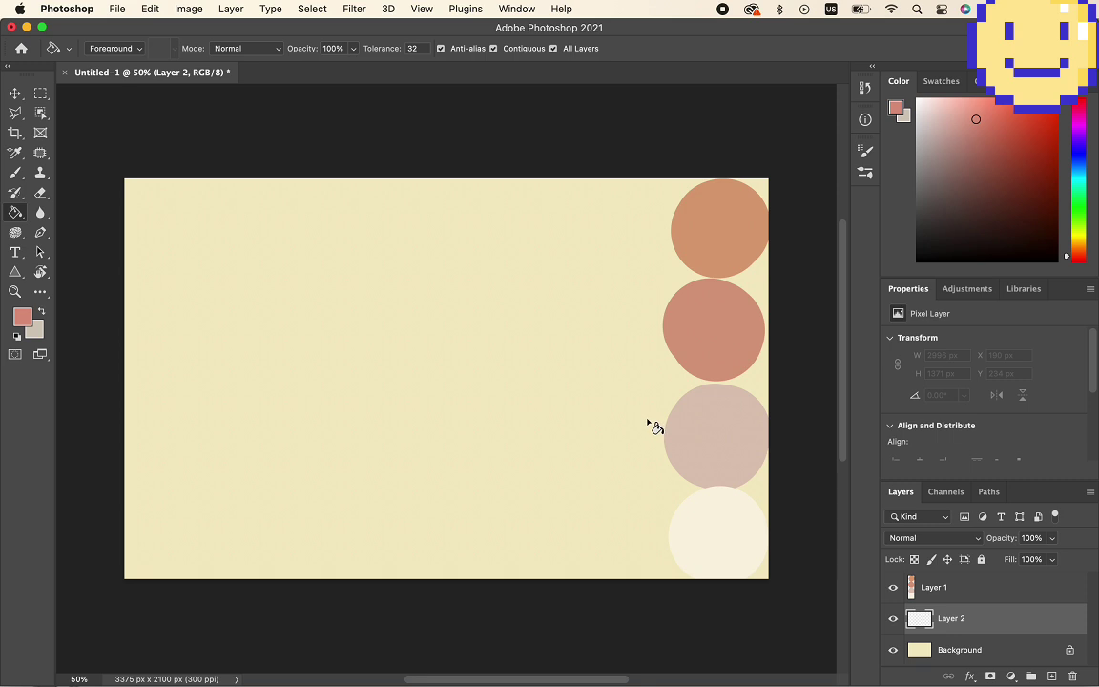
key("alt")
left_click(711, 514, "alt")
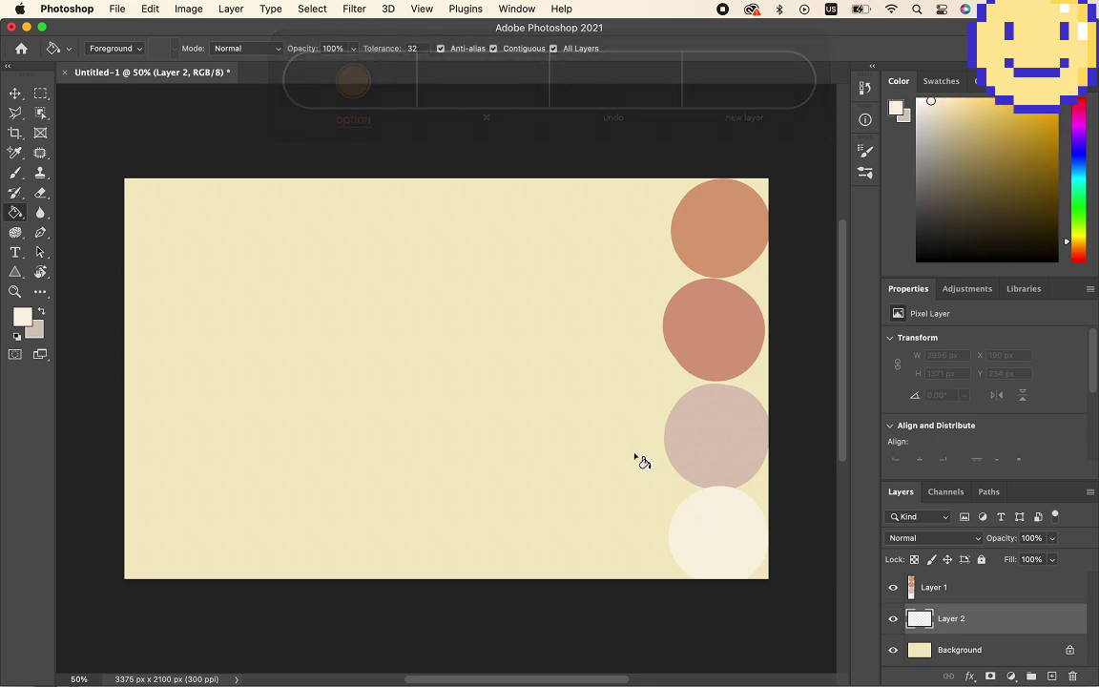
left_click(511, 364)
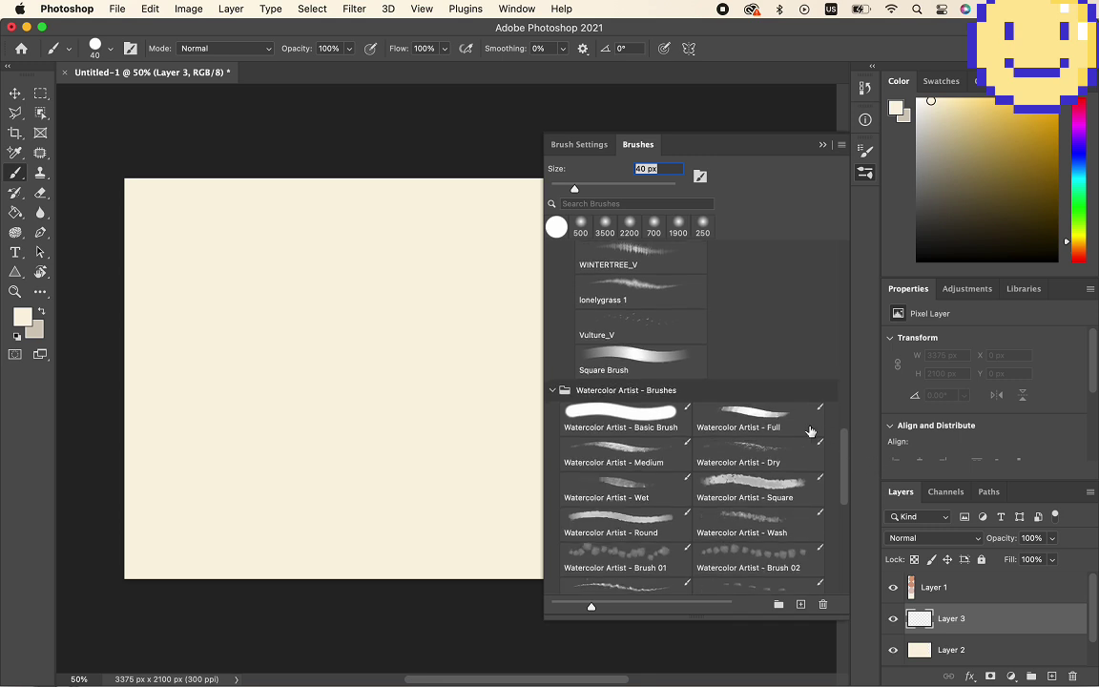
- Sample the orange palette circle and test the Watercolor Artist - Wet brush at 700 px, undoing the stroke
left_click(670, 487)
left_click(822, 144)
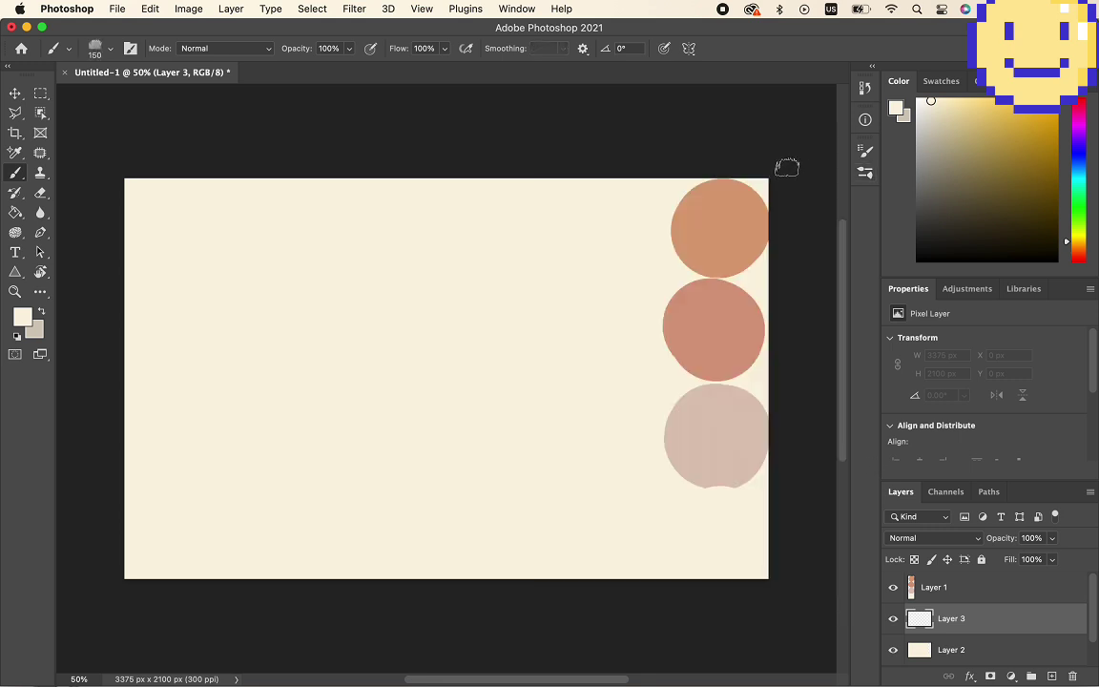
left_click(730, 243, "alt")
key("]")
key("]")
key("]")
key("]")
key("]")
key("]")
key("]")
key("]")
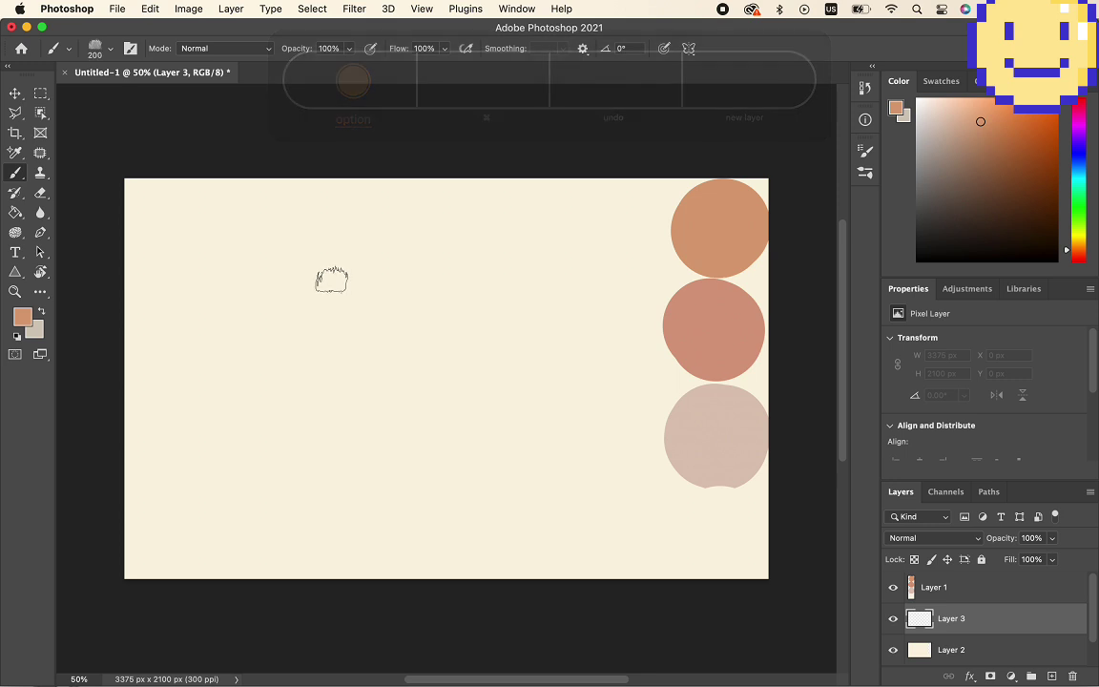
mouse_move(250, 255)
left_mouse_down()
mouse_move(211, 278)
mouse_move(210, 401)
mouse_move(229, 450)
mouse_move(248, 395)
mouse_move(246, 275)
mouse_move(277, 268)
mouse_move(292, 343)
mouse_move(286, 391)
left_mouse_up()
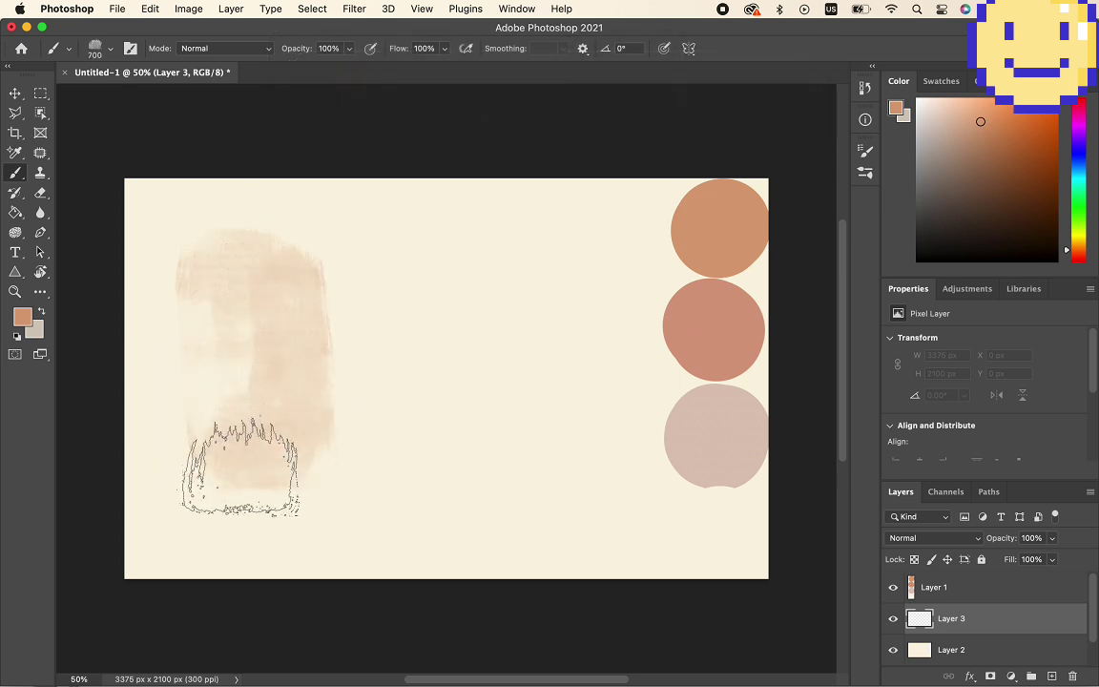
key("super+z")
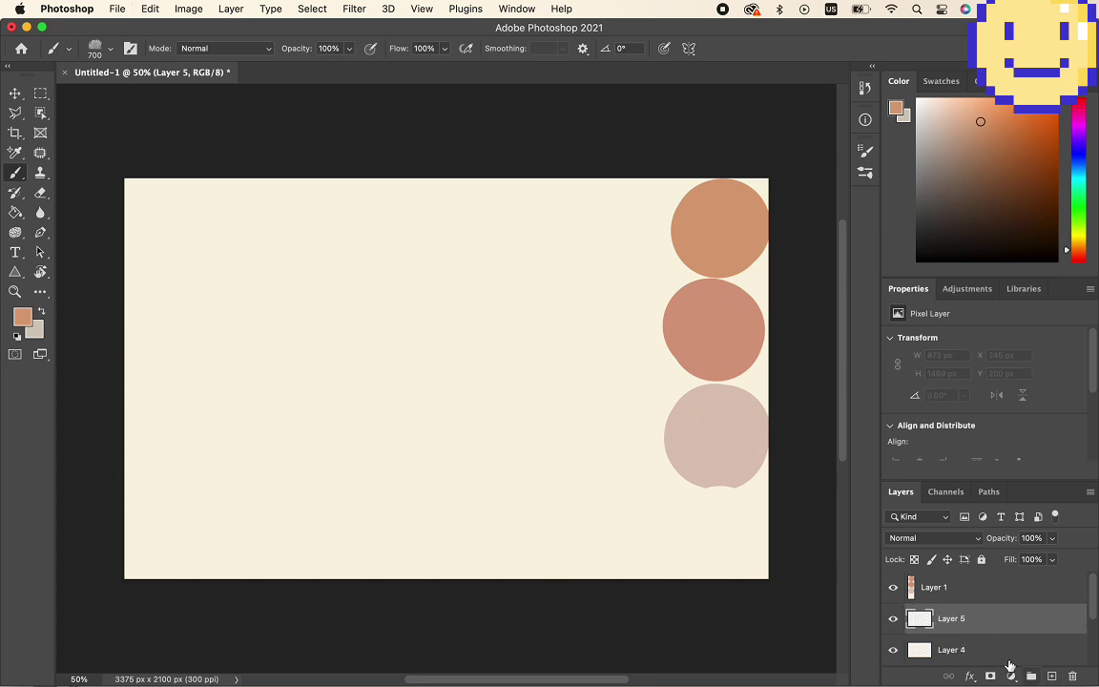
- Toggle the visibility of Layer 2 to check what it contributes to the canvas
mouse_move(1093, 609)
left_mouse_down()
mouse_move(1092, 653)
mouse_move(1089, 623)
left_mouse_up()
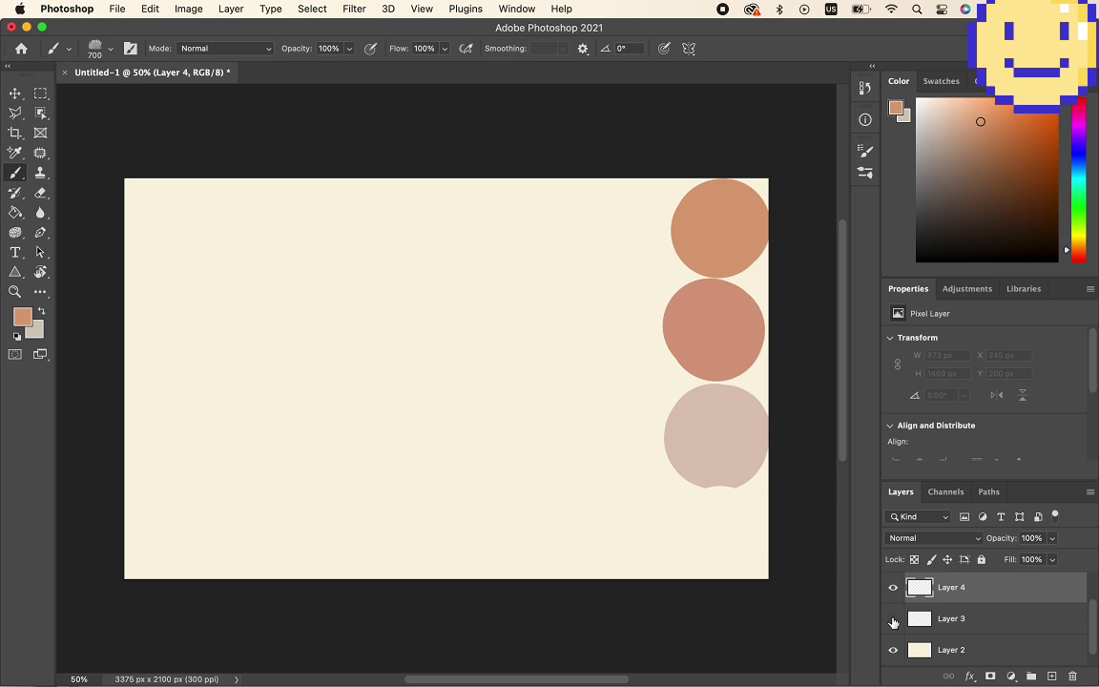
left_click(894, 652)
left_click(895, 652)
left_click(894, 652)
left_click(894, 652)
- Rename the cream-filled Layer 2 to "base"
left_click(948, 622)
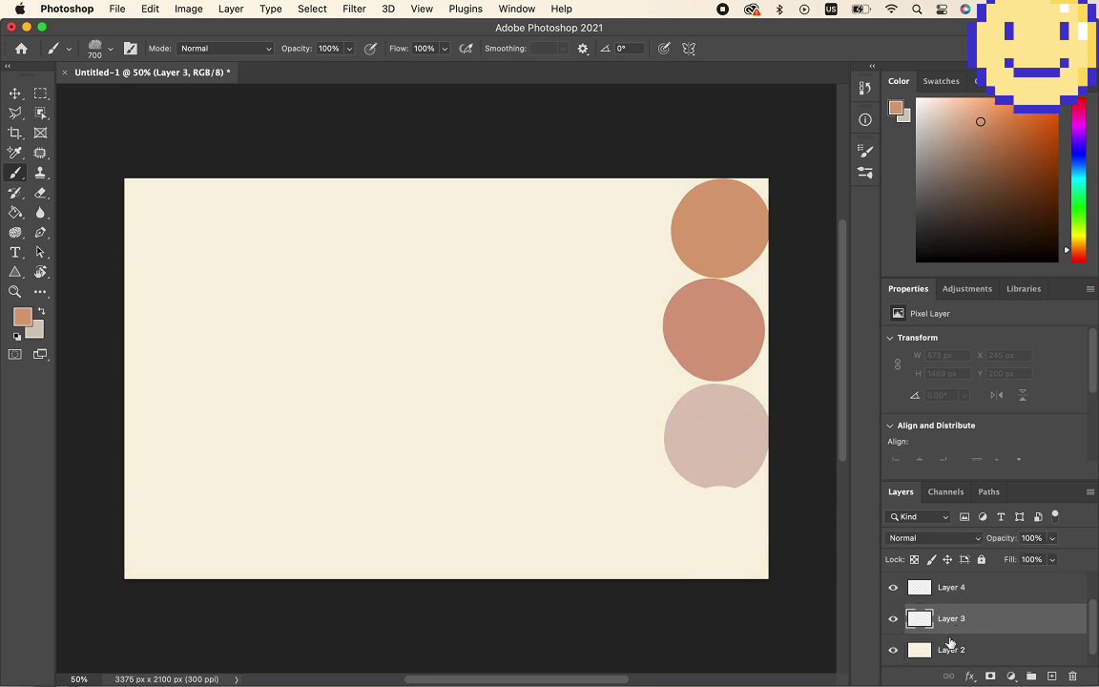
scroll(950, 632, "down", 1)
double_click(950, 618)
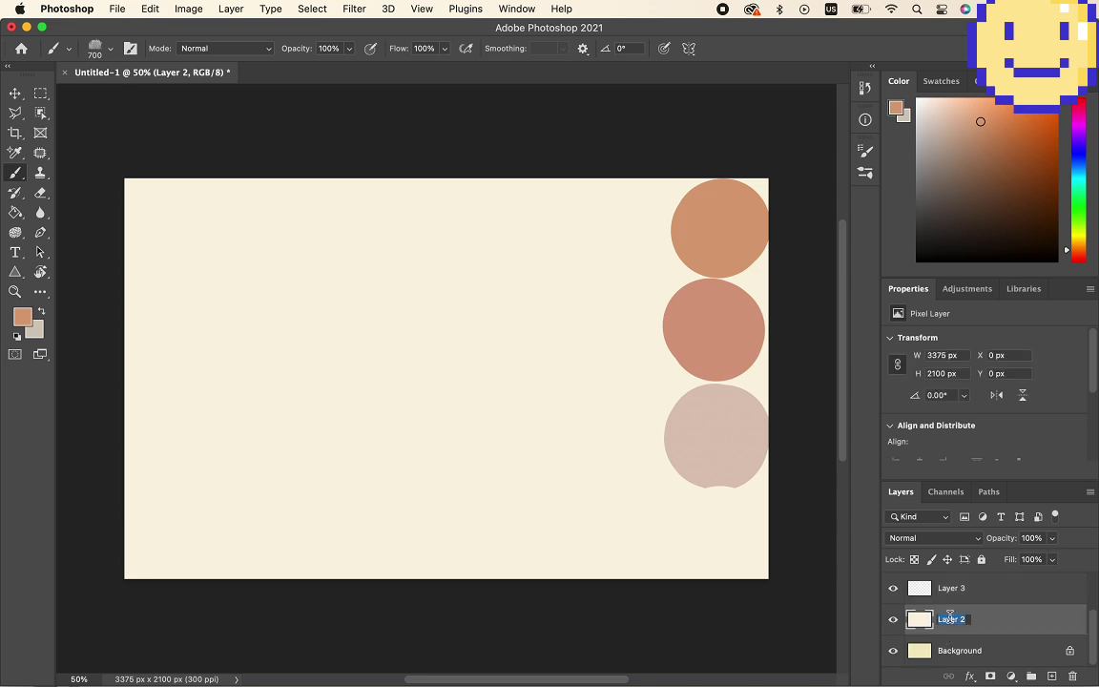
key("Return")
- Rename the empty Layer 3 to "boxes!"
scroll(976, 620, "up", 1)
left_click(976, 612)
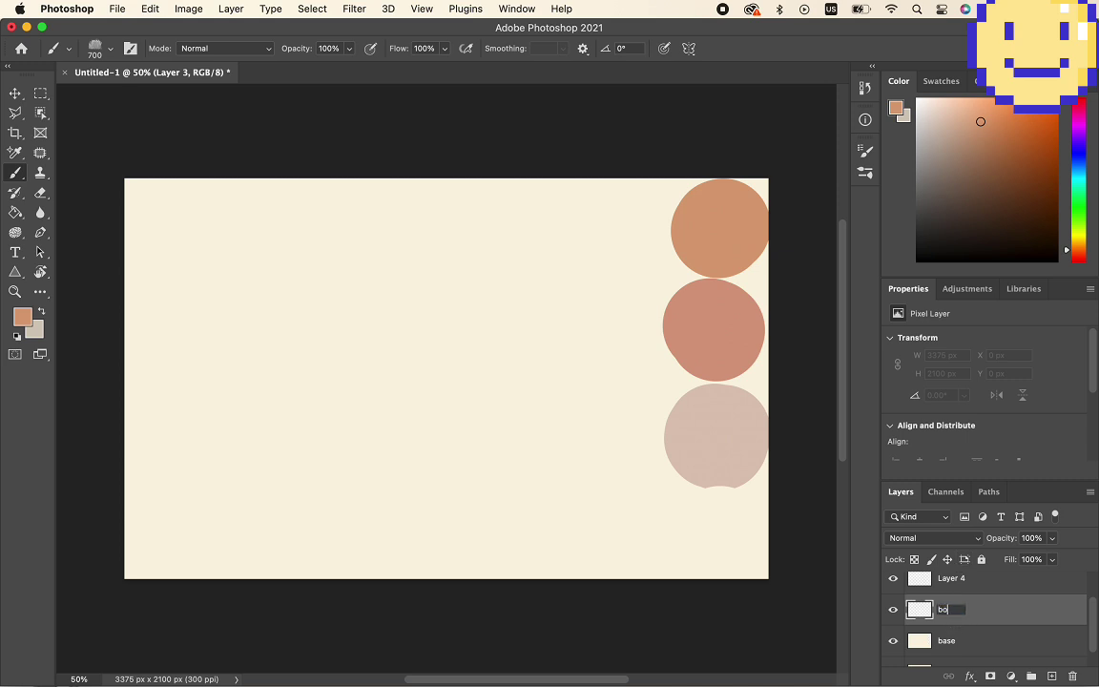
type("boxes!")
key("Return")
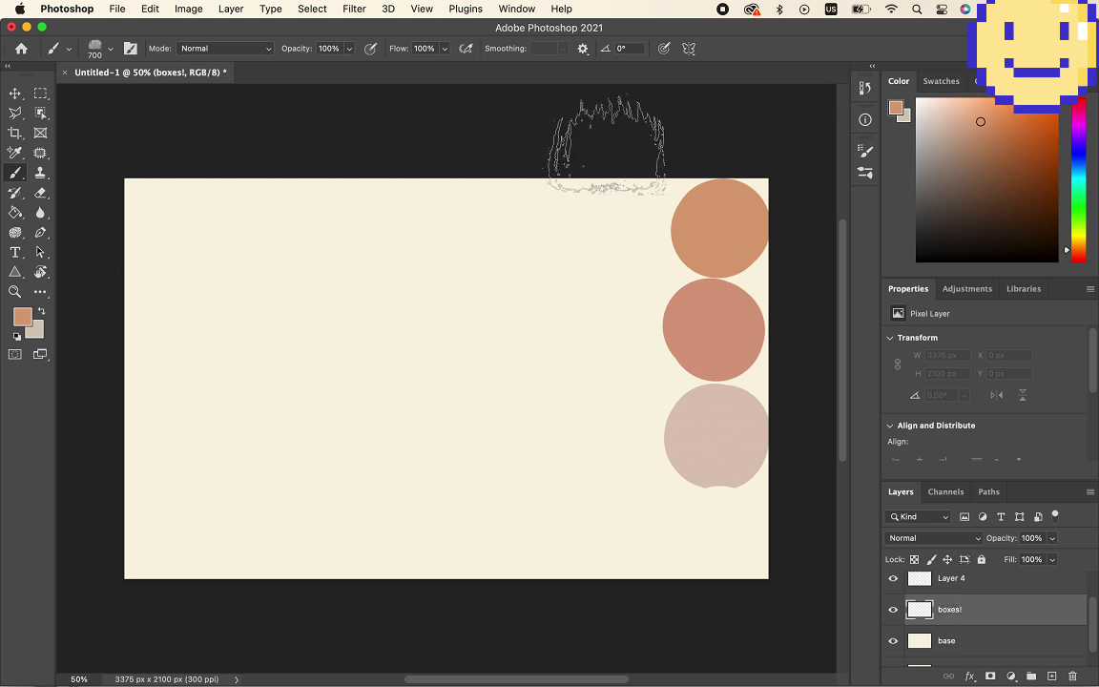
- Try painting a large orange watercolour block on the boxes! layer with the 700 px brush, and undo its strokes
mouse_move(279, 267)
left_mouse_down()
mouse_move(243, 292)
mouse_move(240, 391)
mouse_move(273, 321)
mouse_move(226, 272)
mouse_move(243, 420)
mouse_move(261, 280)
mouse_move(285, 274)
mouse_move(298, 288)
mouse_move(220, 273)
mouse_move(233, 459)
mouse_move(324, 474)
mouse_move(314, 267)
mouse_move(209, 262)
mouse_move(232, 485)
mouse_move(353, 485)
mouse_move(338, 278)
mouse_move(293, 248)
mouse_move(221, 377)
mouse_move(213, 323)
mouse_move(223, 476)
mouse_move(284, 485)
mouse_move(281, 303)
mouse_move(299, 386)
mouse_move(310, 253)
mouse_move(253, 343)
mouse_move(242, 469)
mouse_move(234, 434)
mouse_move(264, 387)
mouse_move(295, 455)
mouse_move(351, 417)
left_mouse_up()
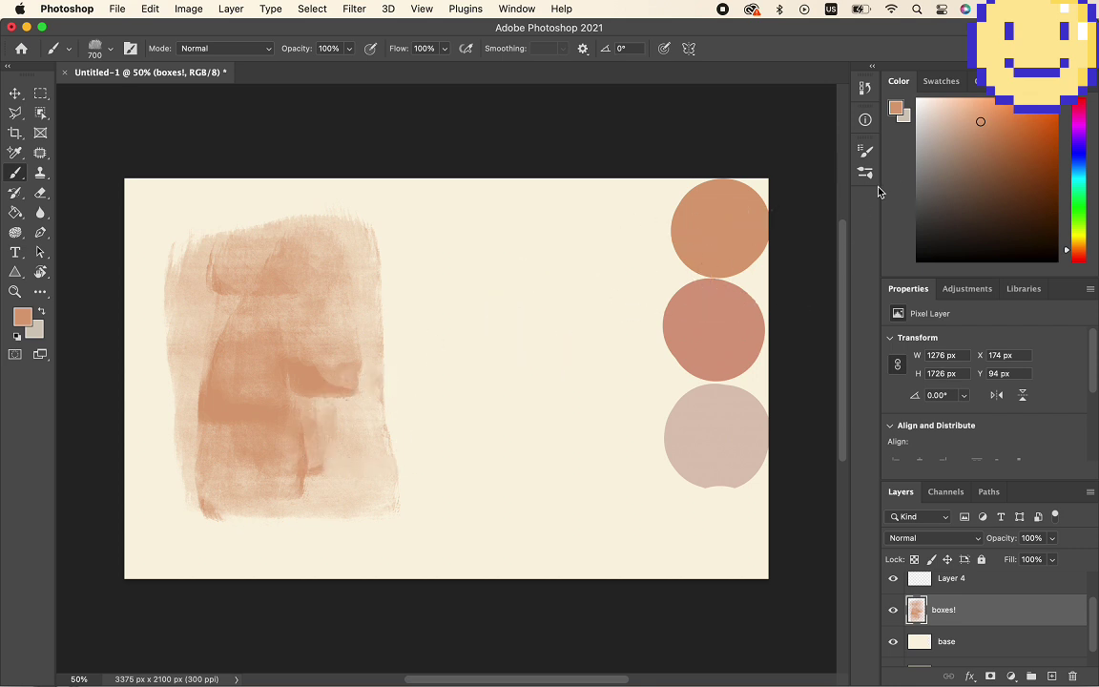
key("super+z")
key("super+z")
key("super+z")
key("super+z")
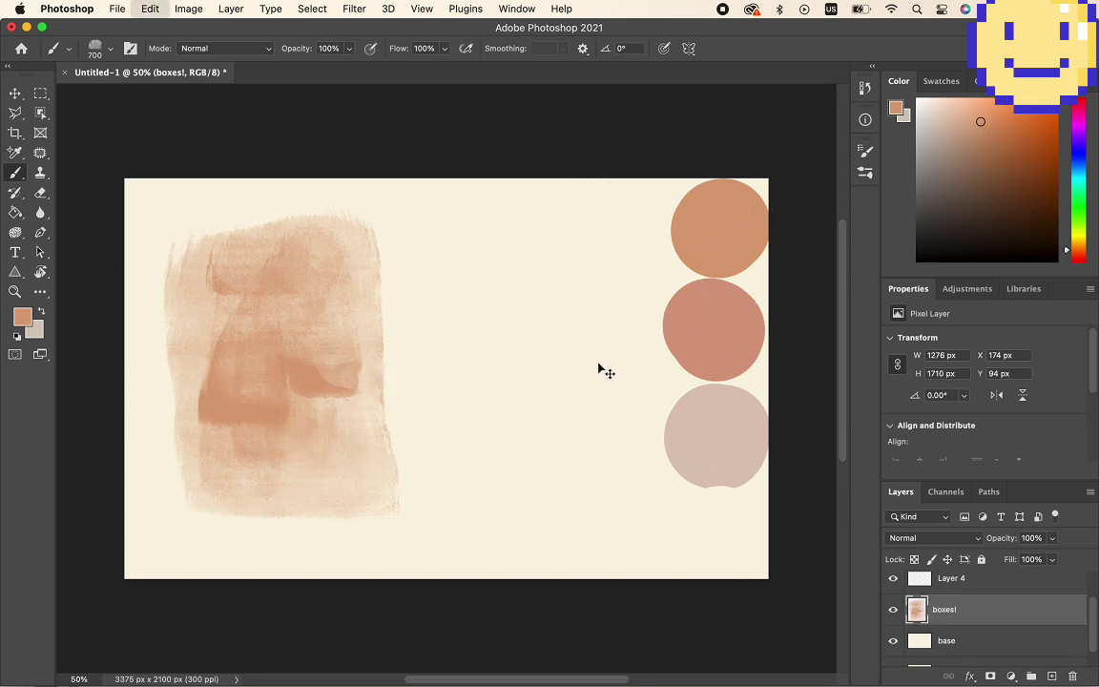
key("super+z")
key("super+z")
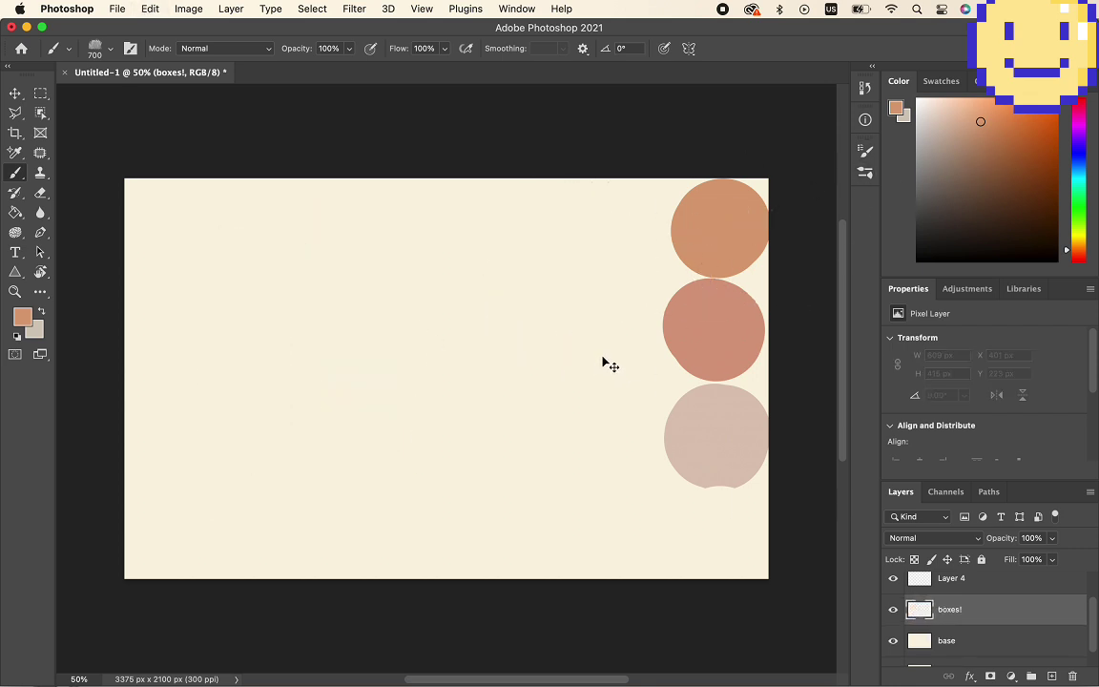
- Test the Watercolor Artist - Square brush at 200 px with orange strokes on the canvas and undo them
left_click(865, 172)
left_click(783, 492)
mouse_move(214, 273)
left_mouse_down()
mouse_move(233, 387)
mouse_move(259, 315)
left_mouse_up()
left_click_drag(321, 342, 362, 278)
key("super+z")
key("super+z")
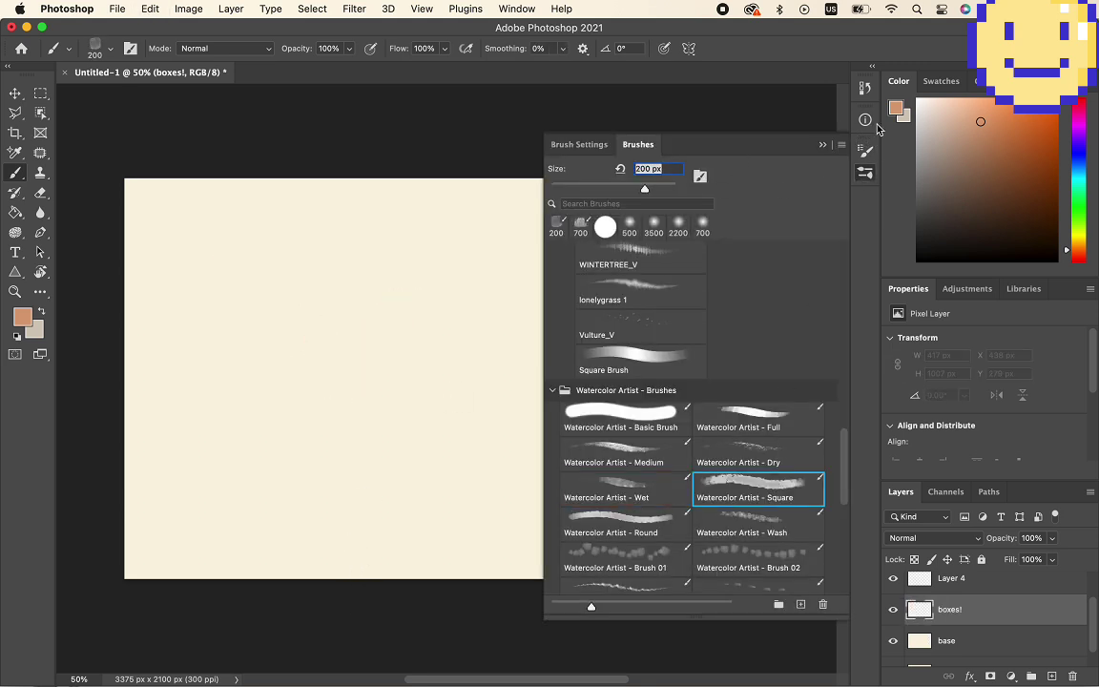
- Test the Watercolor Artist - Wash brush at 500 px with orange strokes on the canvas and undo them
left_click(768, 521)
mouse_move(321, 304)
left_mouse_down()
mouse_move(349, 426)
mouse_move(377, 388)
mouse_move(387, 430)
left_mouse_up()
left_click_drag(275, 329, 225, 405)
key("super+z")
key("super+z")
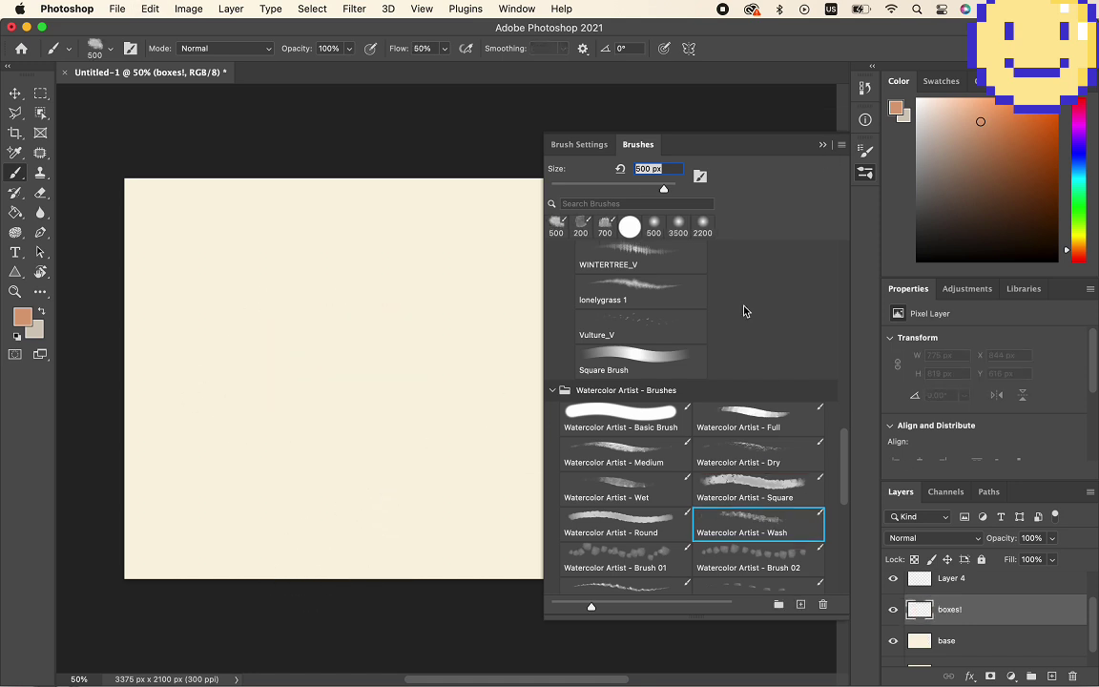
- Test the Watercolor Artist - Brush 01 at 700 px with an orange stroke and undo it
left_click(660, 554)
mouse_move(245, 319)
left_mouse_down()
mouse_move(293, 350)
mouse_move(363, 433)
left_mouse_up()
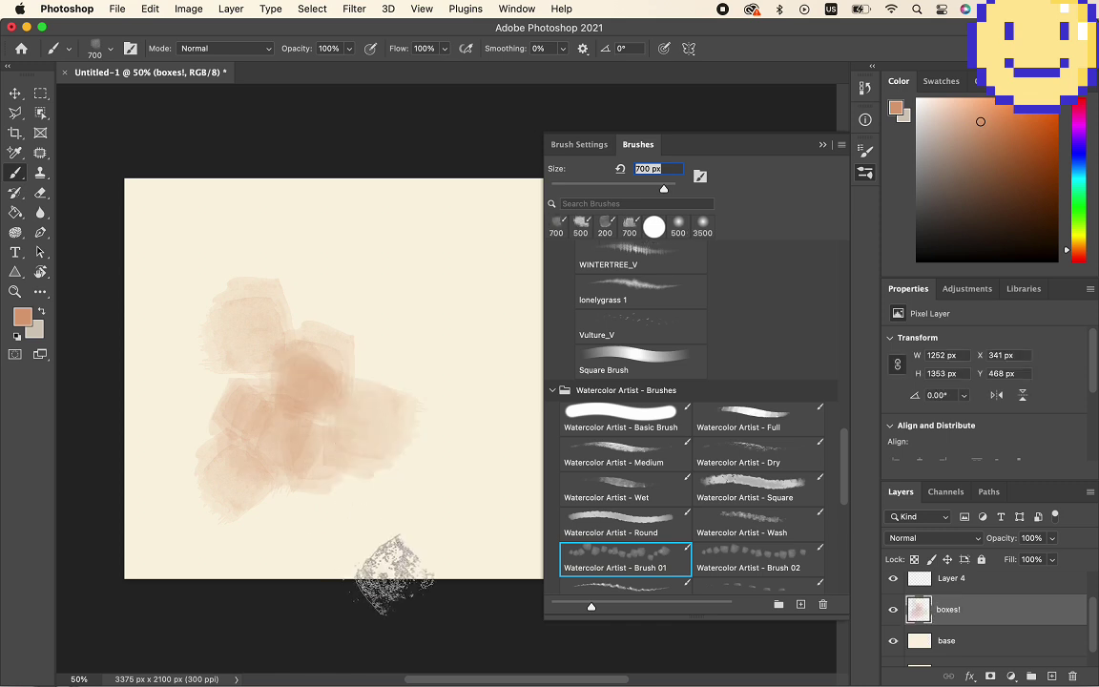
key("super+z")
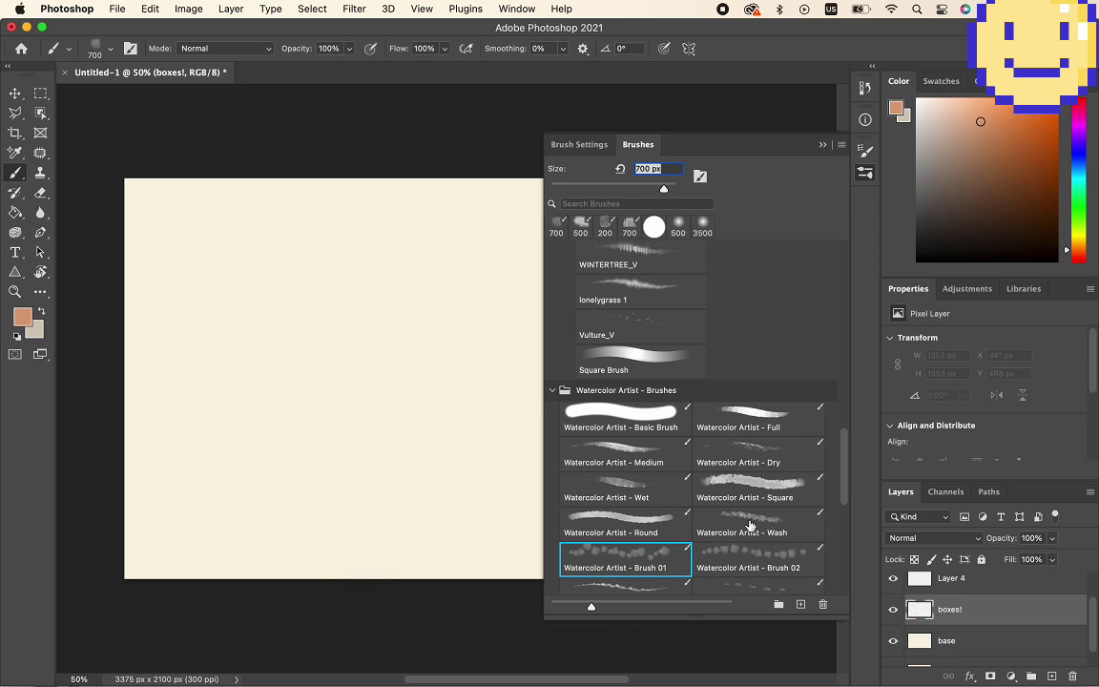
- Test the Watercolor Artist - Round brush at 200 px and the Watercolor Artist - Wet brush, undoing each stroke
mouse_move(310, 339)
left_mouse_down()
mouse_move(311, 399)
mouse_move(345, 431)
mouse_move(334, 410)
left_mouse_up()
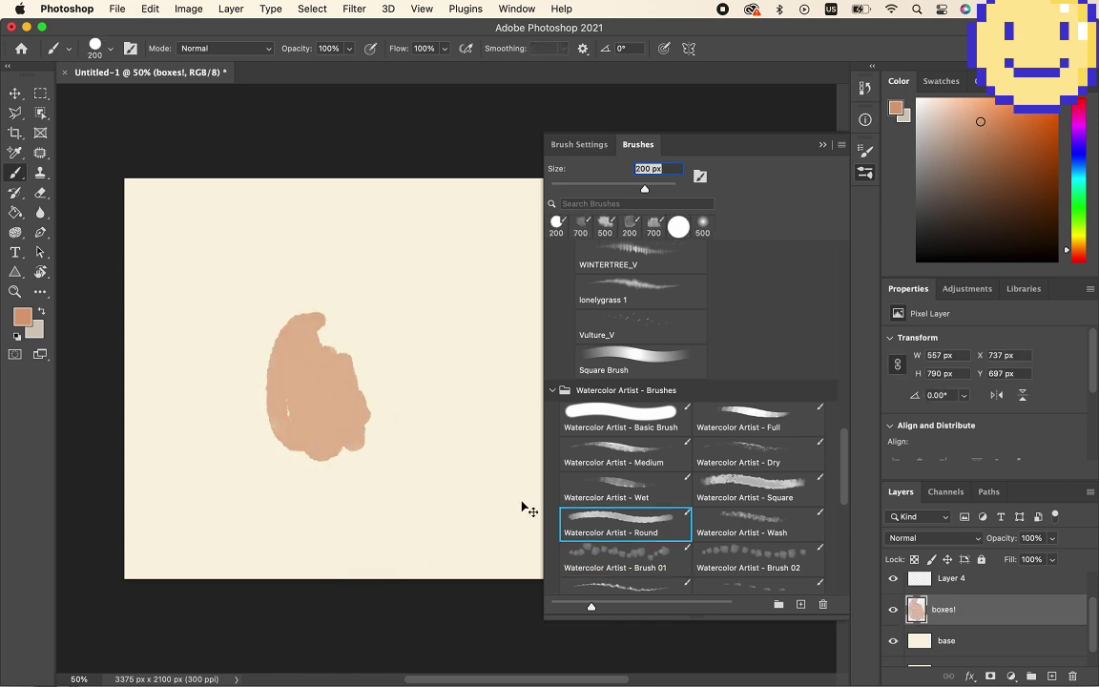
key("super+z")
left_click(625, 486)
left_click_drag(303, 353, 338, 446)
key("super+z")
- Paint a tall filled orange block, about 844 by 1573 px, along the canvas's left side with the 200 px Watercolor Artist - Square brush
left_click(753, 485)
mouse_move(286, 345)
left_mouse_down()
mouse_move(297, 380)
mouse_move(327, 372)
mouse_move(334, 421)
left_mouse_up()
left_click(785, 145)
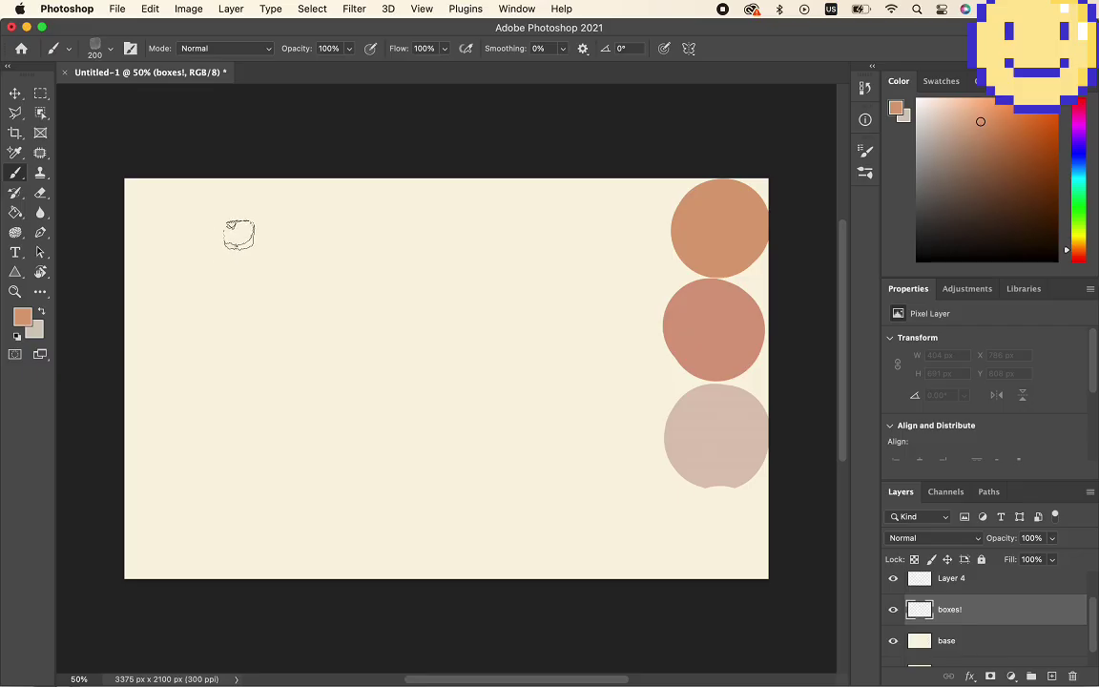
mouse_move(255, 232)
left_mouse_down()
mouse_move(183, 247)
mouse_move(188, 437)
mouse_move(199, 473)
mouse_move(231, 487)
mouse_move(281, 484)
mouse_move(308, 467)
mouse_move(297, 241)
mouse_move(280, 227)
mouse_move(229, 229)
mouse_move(296, 224)
mouse_move(302, 314)
mouse_move(288, 324)
mouse_move(275, 318)
mouse_move(254, 250)
mouse_move(254, 332)
mouse_move(221, 242)
mouse_move(230, 321)
mouse_move(211, 244)
mouse_move(228, 419)
mouse_move(201, 283)
mouse_move(206, 423)
mouse_move(221, 458)
mouse_move(245, 456)
mouse_move(246, 330)
mouse_move(260, 442)
mouse_move(278, 360)
mouse_move(295, 460)
left_mouse_up()
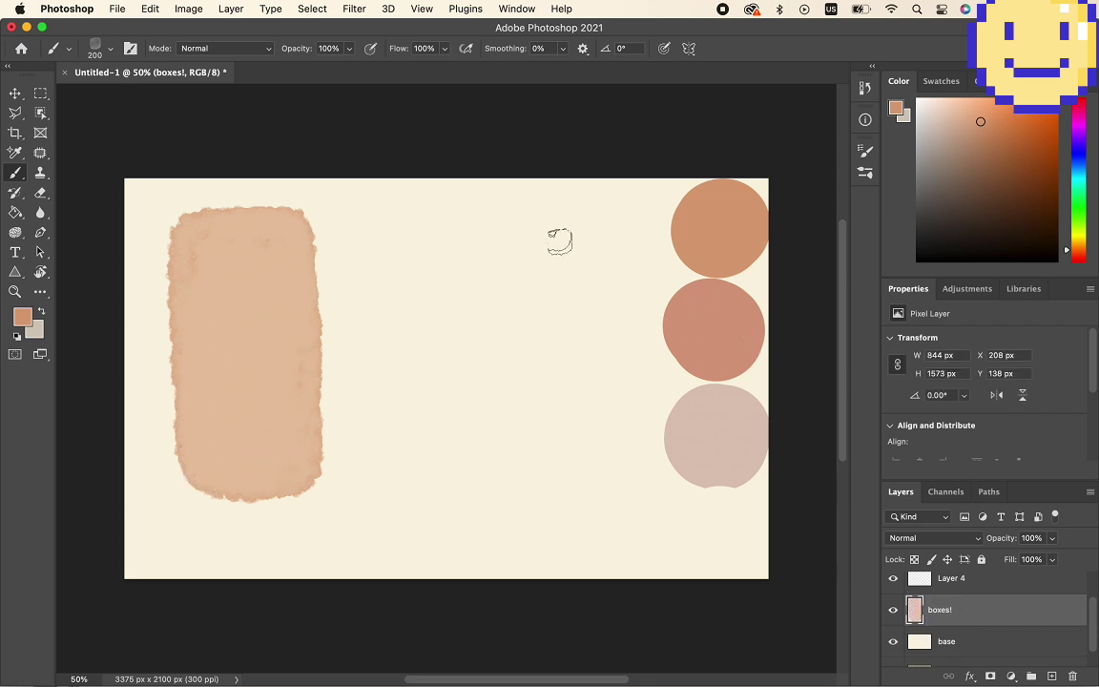
- Sample the dusty pink palette circle and paint a filled horizontal block at the top centre of the canvas
left_click(699, 429, "alt")
mouse_move(356, 226)
left_mouse_down()
mouse_move(467, 217)
mouse_move(478, 251)
mouse_move(447, 237)
mouse_move(440, 257)
mouse_move(386, 255)
mouse_move(379, 238)
mouse_move(369, 278)
mouse_move(359, 277)
mouse_move(477, 267)
left_mouse_up()
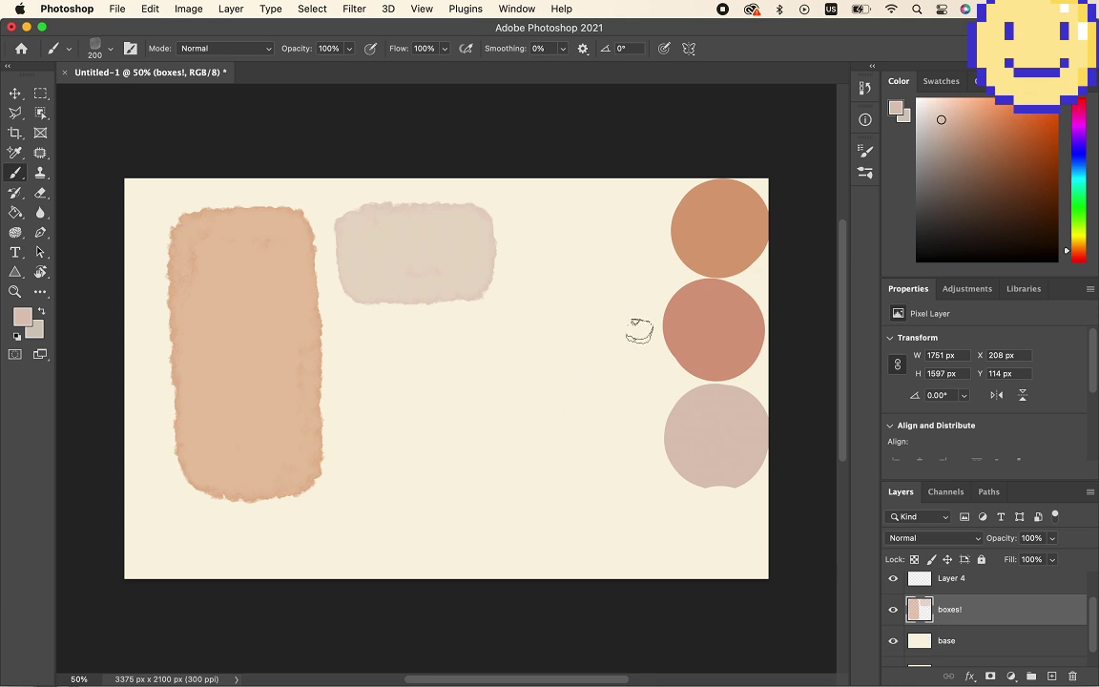
- Paint a large filled dusty pink square in the canvas's lower right area, hiding the Layer 1 palette
mouse_move(639, 330)
left_mouse_down()
mouse_move(529, 326)
mouse_move(532, 421)
mouse_move(593, 510)
mouse_move(687, 513)
left_mouse_up()
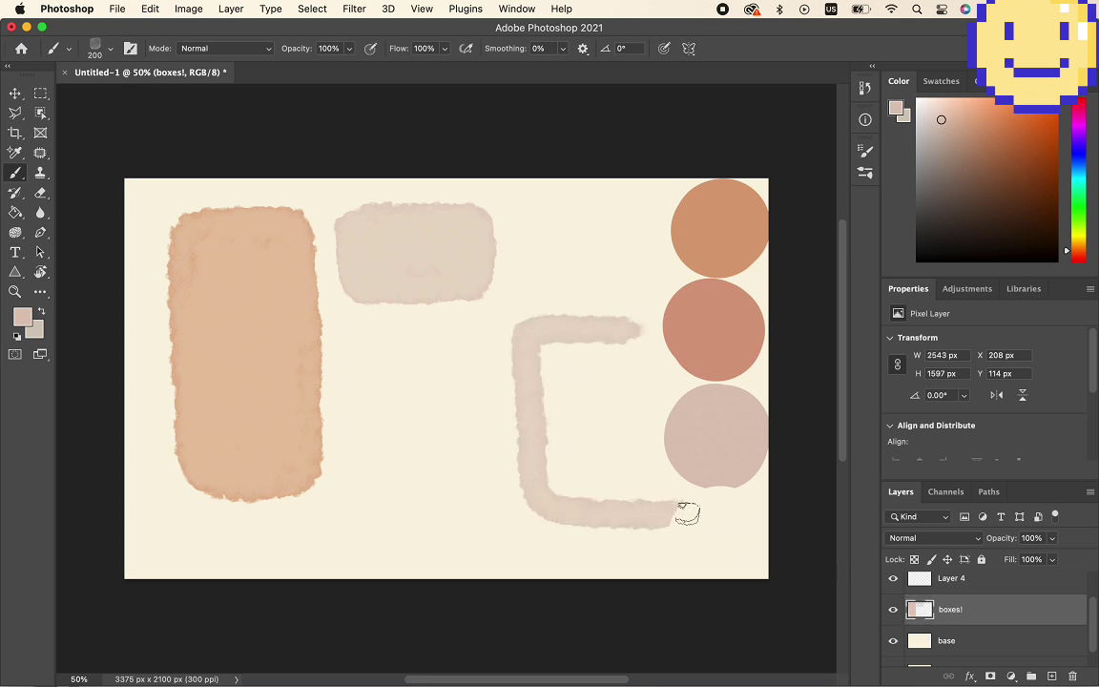
key("super+z")
mouse_move(695, 326)
left_mouse_down()
mouse_move(549, 329)
mouse_move(534, 345)
mouse_move(536, 441)
mouse_move(538, 476)
mouse_move(563, 499)
mouse_move(701, 501)
left_mouse_up()
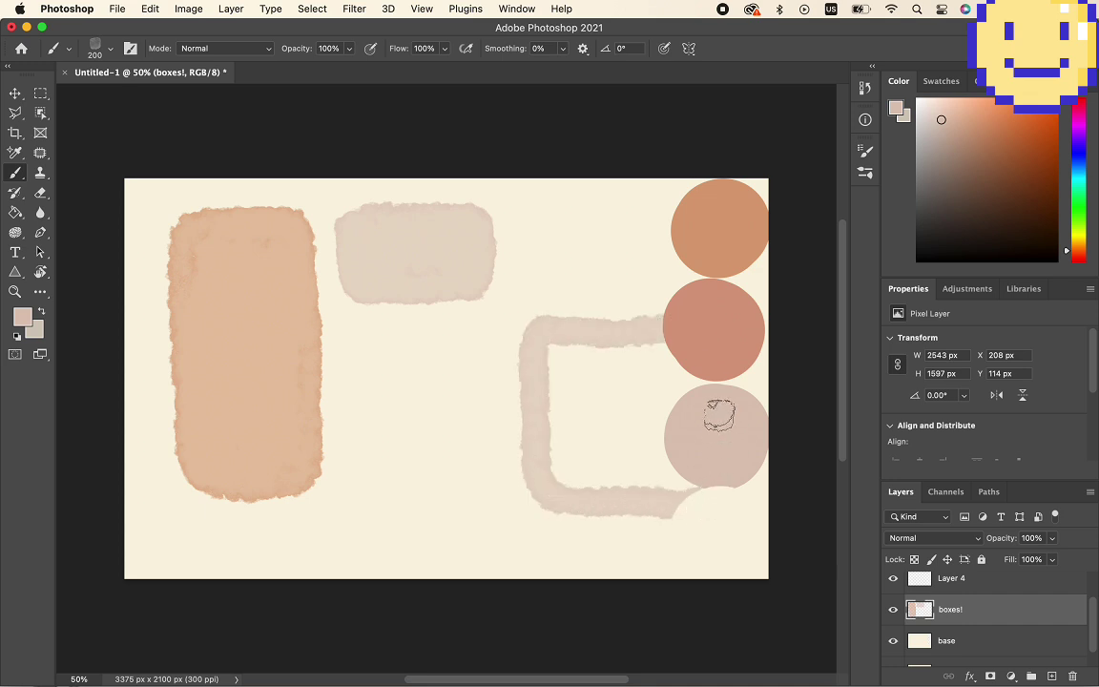
scroll(919, 650, "up", 1)
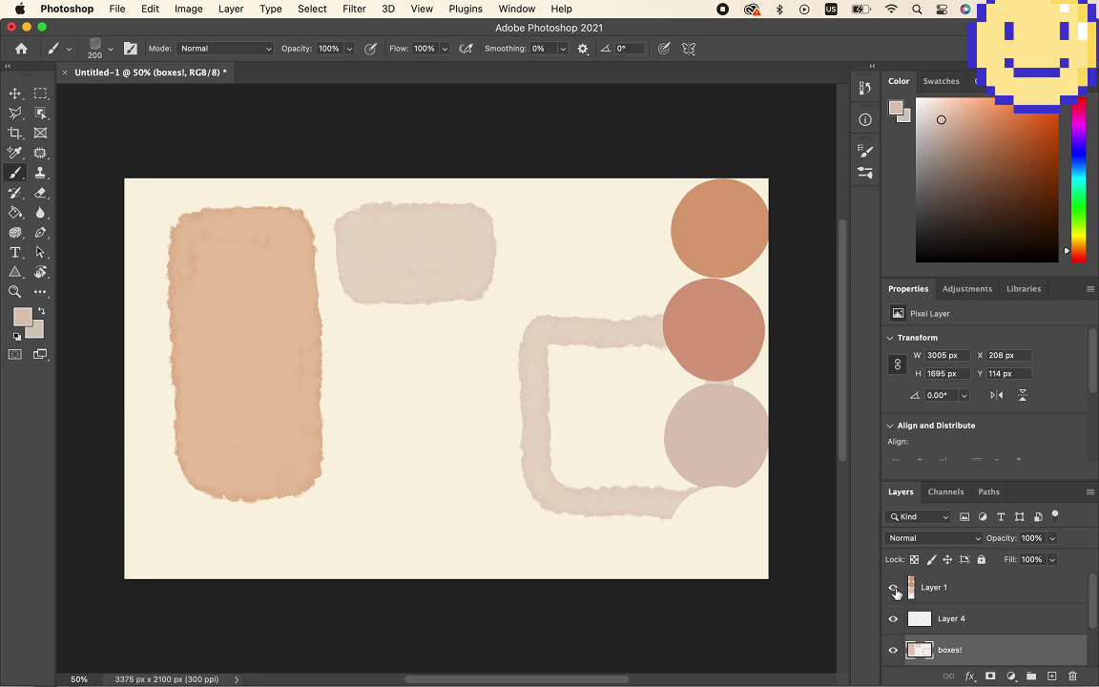
left_click(893, 590)
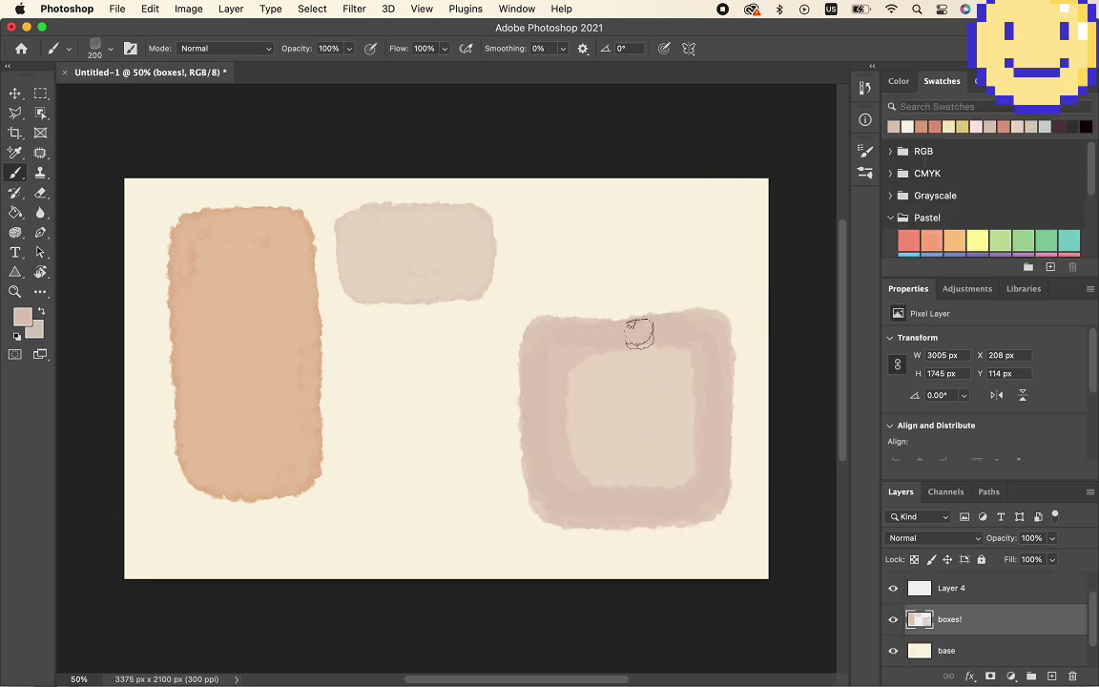
mouse_move(632, 326)
left_mouse_down()
mouse_move(692, 393)
mouse_move(642, 487)
mouse_move(646, 458)
mouse_move(599, 384)
mouse_move(610, 411)
mouse_move(676, 407)
mouse_move(675, 452)
mouse_move(589, 449)
left_mouse_up()
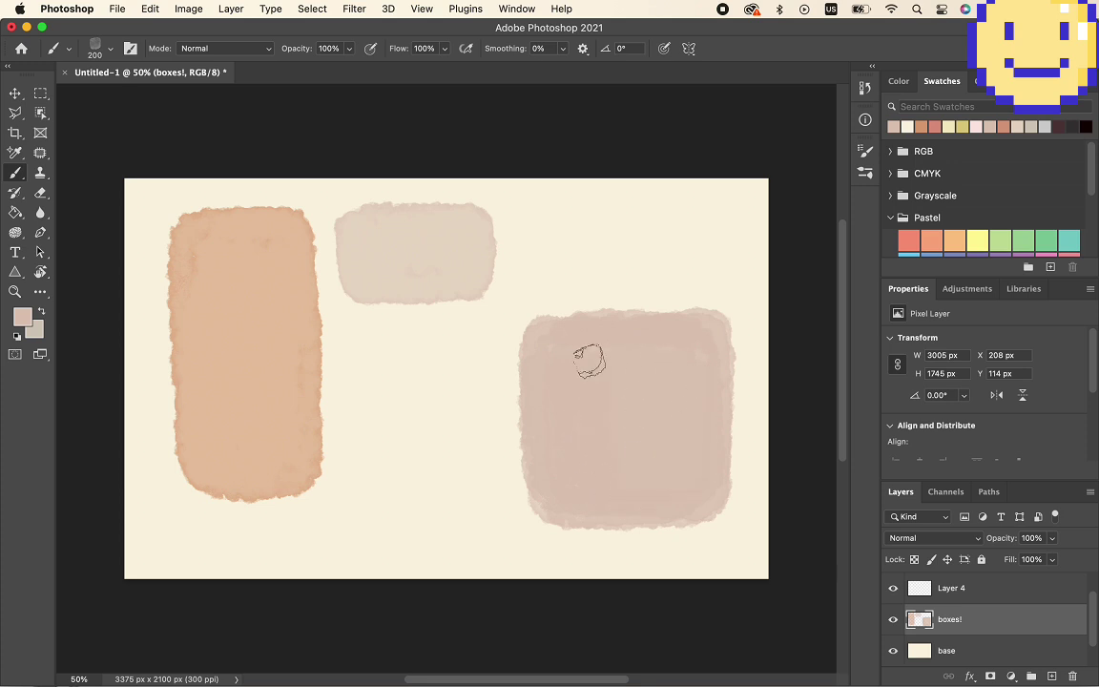
- Sample orange from the temporarily shown Layer 1 palette and paint a wide filled block above the large pink square
scroll(992, 628, "up", 1)
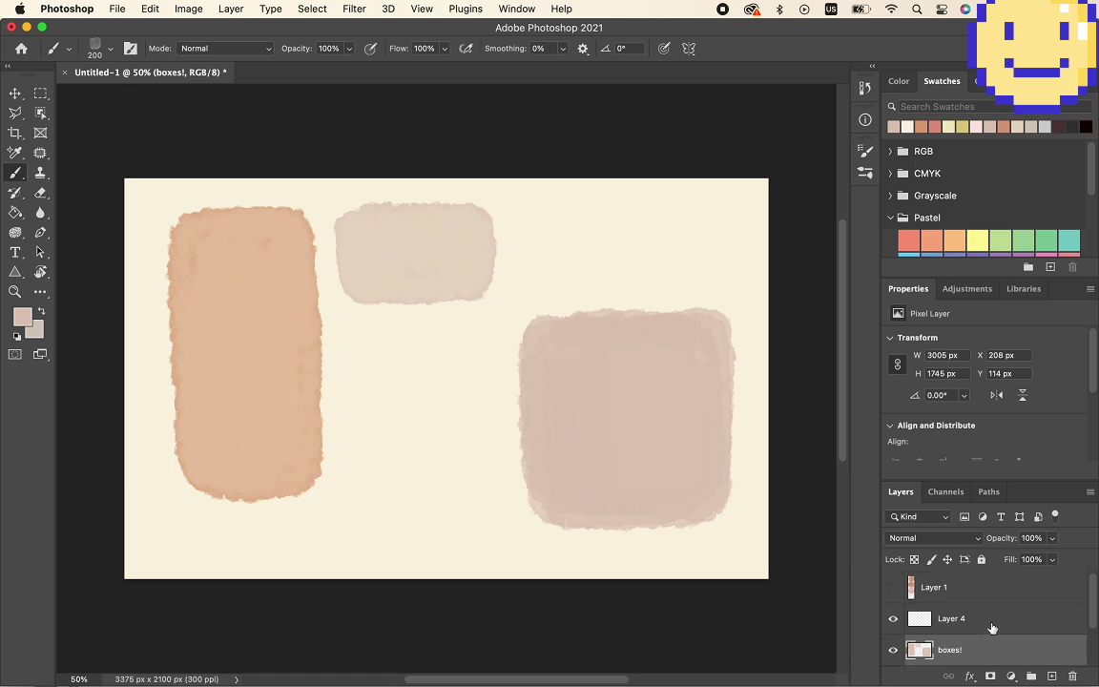
left_click(895, 588)
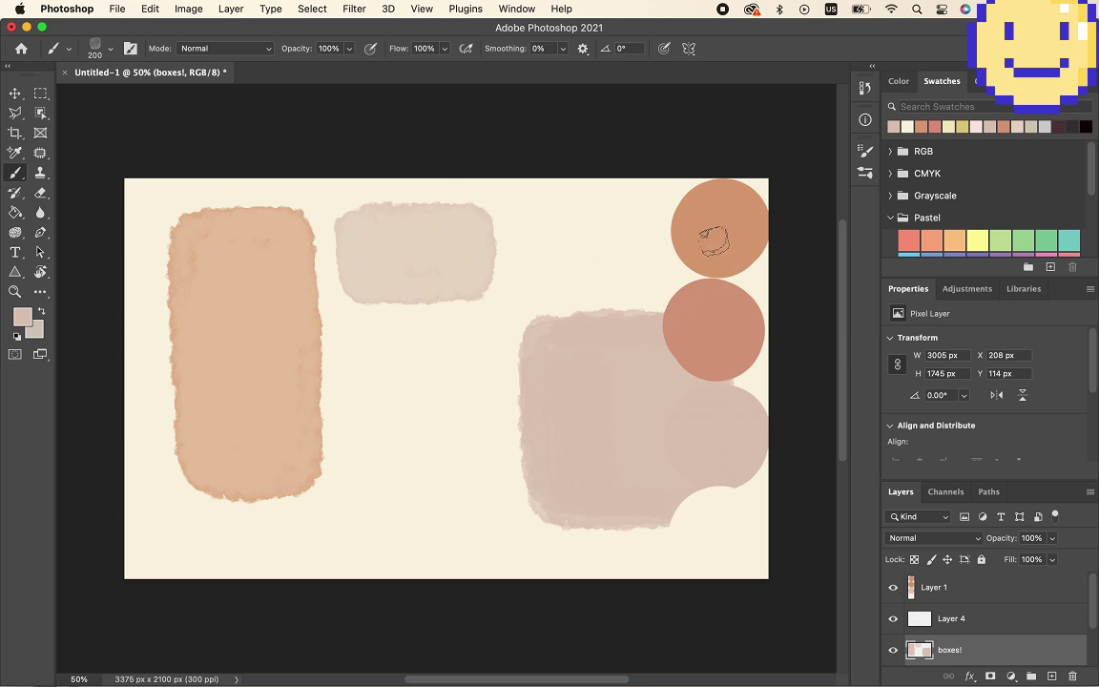
left_click(893, 587)
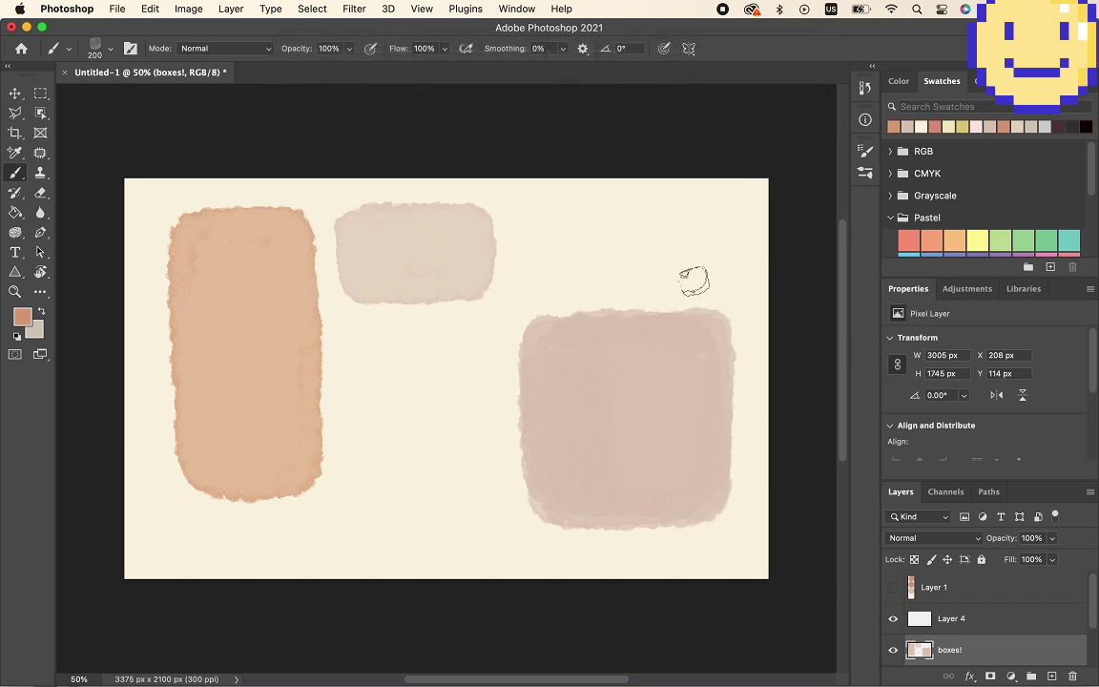
mouse_move(698, 222)
left_mouse_down()
mouse_move(559, 220)
mouse_move(547, 258)
mouse_move(568, 275)
mouse_move(705, 273)
mouse_move(709, 249)
mouse_move(643, 215)
mouse_move(576, 219)
mouse_move(606, 222)
mouse_move(595, 244)
mouse_move(569, 255)
mouse_move(570, 272)
mouse_move(610, 284)
mouse_move(710, 278)
mouse_move(707, 227)
mouse_move(679, 242)
mouse_move(600, 240)
mouse_move(680, 224)
mouse_move(681, 250)
mouse_move(586, 247)
mouse_move(551, 233)
mouse_move(544, 217)
mouse_move(542, 279)
mouse_move(544, 226)
left_mouse_up()
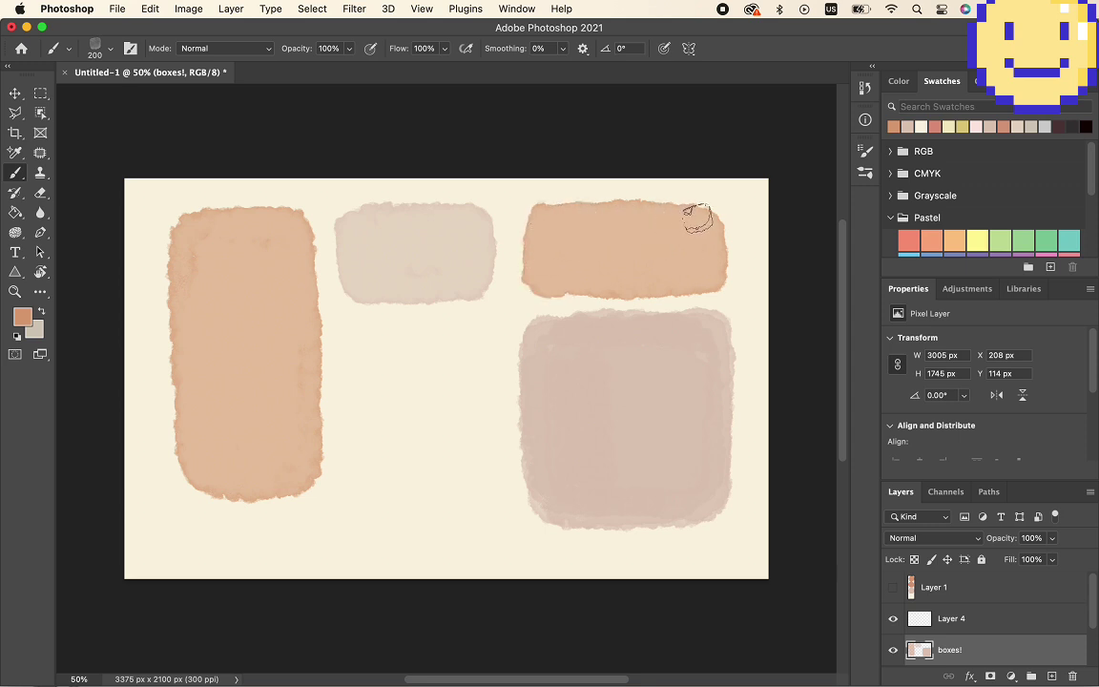
- Undo the darker trial coat on the wide orange block and paint a second orange coat over the tall block instead
mouse_move(697, 218)
left_mouse_down()
mouse_move(637, 218)
mouse_move(710, 217)
mouse_move(714, 268)
mouse_move(623, 269)
left_mouse_up()
mouse_move(550, 269)
left_mouse_down()
mouse_move(540, 218)
mouse_move(538, 259)
mouse_move(537, 217)
mouse_move(584, 215)
left_mouse_up()
mouse_move(651, 221)
left_mouse_down()
mouse_move(625, 266)
mouse_move(542, 257)
mouse_move(575, 238)
mouse_move(635, 265)
mouse_move(693, 263)
mouse_move(563, 213)
mouse_move(585, 196)
left_mouse_up()
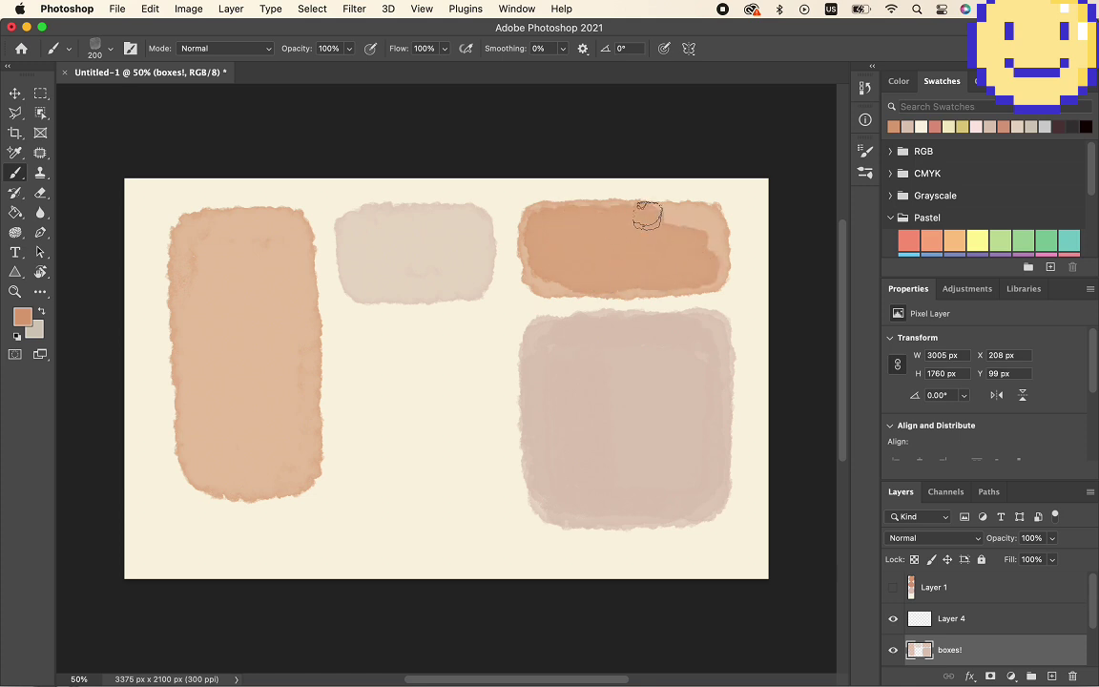
key("super+z")
mouse_move(245, 279)
left_mouse_down()
mouse_move(204, 265)
mouse_move(195, 283)
mouse_move(230, 418)
mouse_move(255, 346)
mouse_move(272, 369)
mouse_move(289, 337)
mouse_move(301, 404)
mouse_move(296, 236)
mouse_move(269, 284)
mouse_move(234, 241)
mouse_move(205, 233)
mouse_move(290, 236)
mouse_move(277, 224)
mouse_move(202, 230)
mouse_move(189, 331)
mouse_move(195, 447)
mouse_move(213, 421)
mouse_move(228, 465)
mouse_move(266, 414)
mouse_move(288, 473)
mouse_move(304, 458)
mouse_move(263, 483)
mouse_move(300, 474)
mouse_move(238, 288)
mouse_move(198, 245)
mouse_move(187, 267)
mouse_move(241, 229)
left_mouse_up()
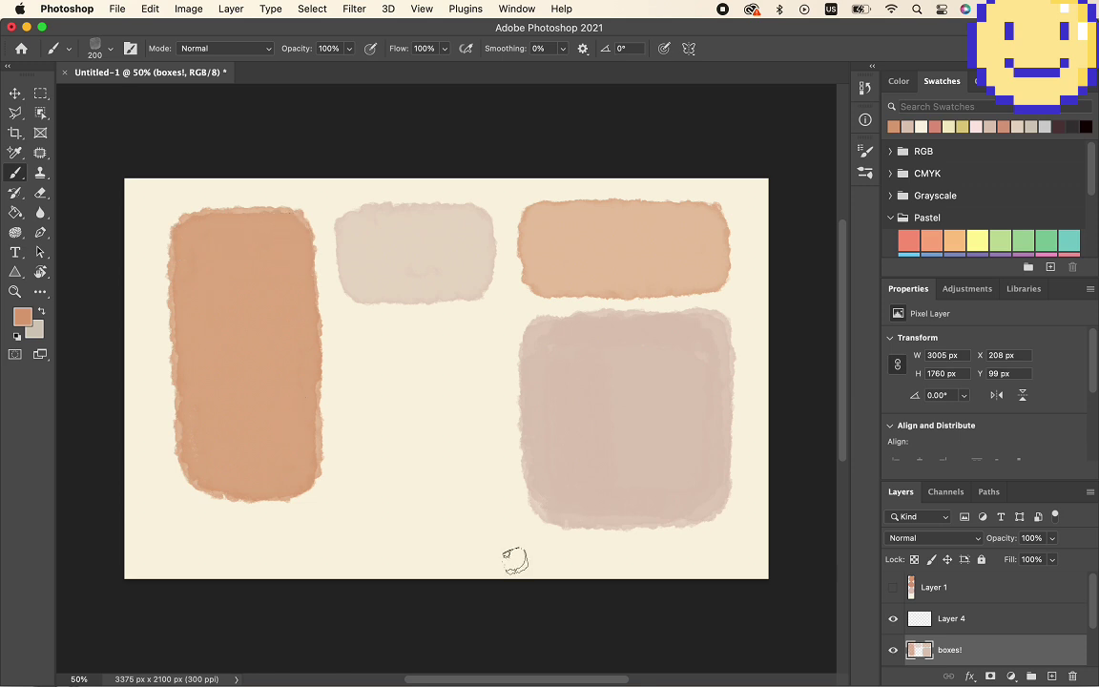
- Temporarily show the Layer 1 palette and sample its coral pink circle as the foreground colour
left_click(893, 586)
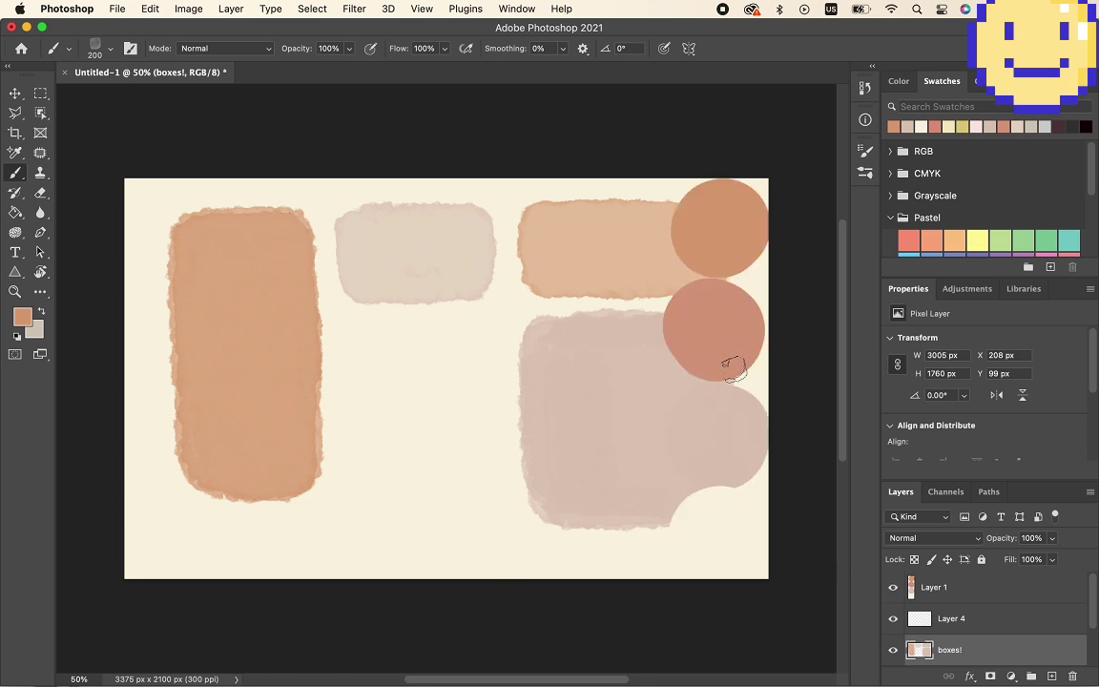
left_click(724, 327, "alt")
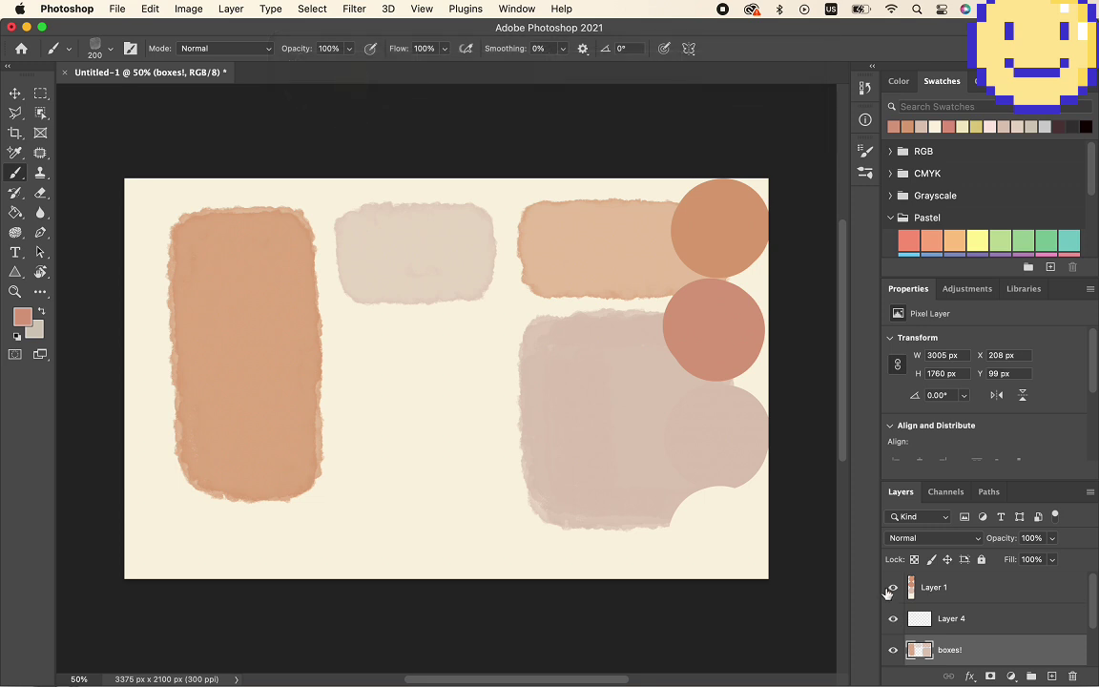
left_click(893, 587)
- Try a filled coral pink block below the pale top centre block, and undo it
mouse_move(474, 331)
left_mouse_down()
mouse_move(372, 343)
mouse_move(410, 330)
mouse_move(475, 339)
mouse_move(482, 503)
mouse_move(468, 518)
mouse_move(383, 517)
mouse_move(374, 353)
mouse_move(385, 381)
mouse_move(397, 349)
mouse_move(416, 497)
mouse_move(434, 364)
mouse_move(444, 481)
left_mouse_up()
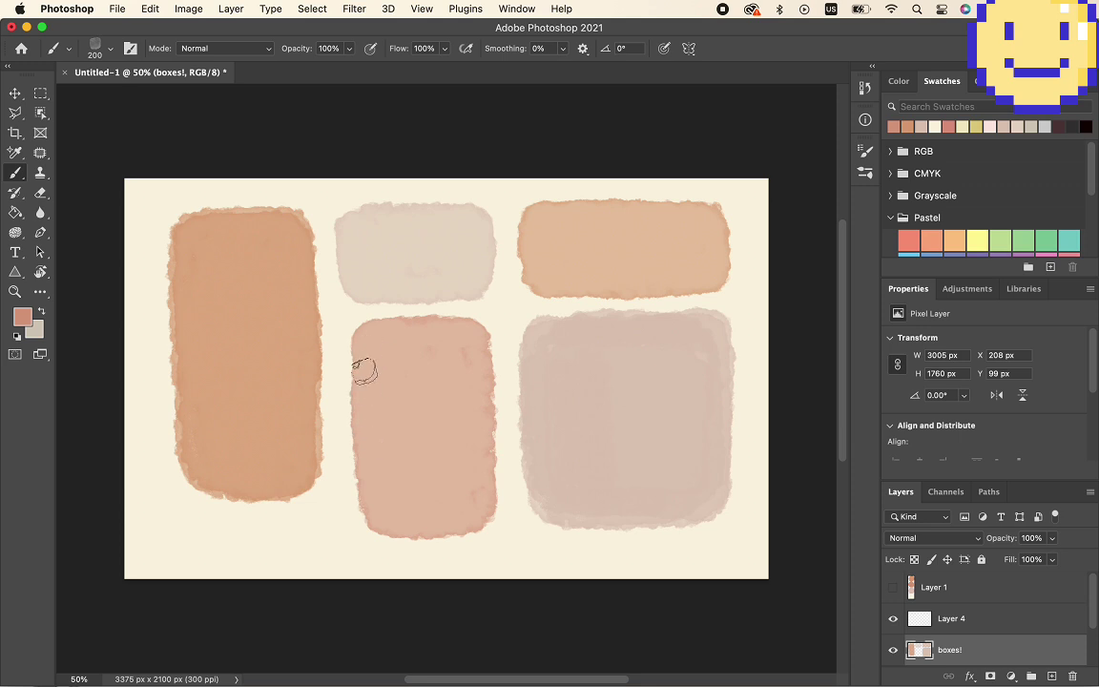
left_click_drag(390, 472, 434, 549)
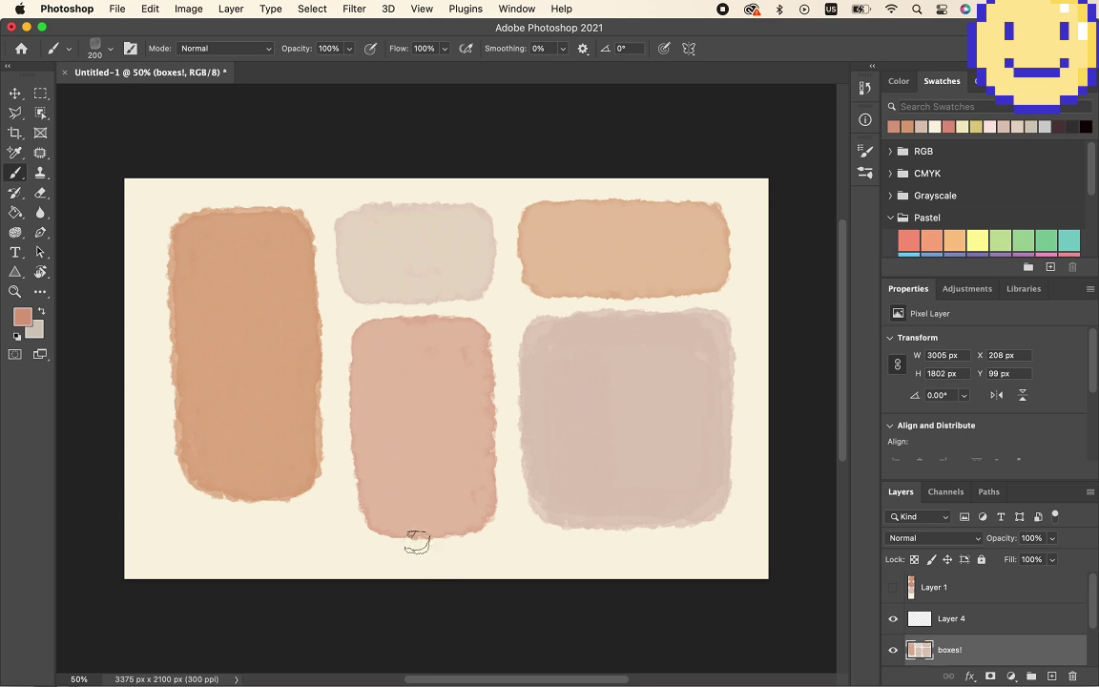
key("e")
key("super+z")
key("b")
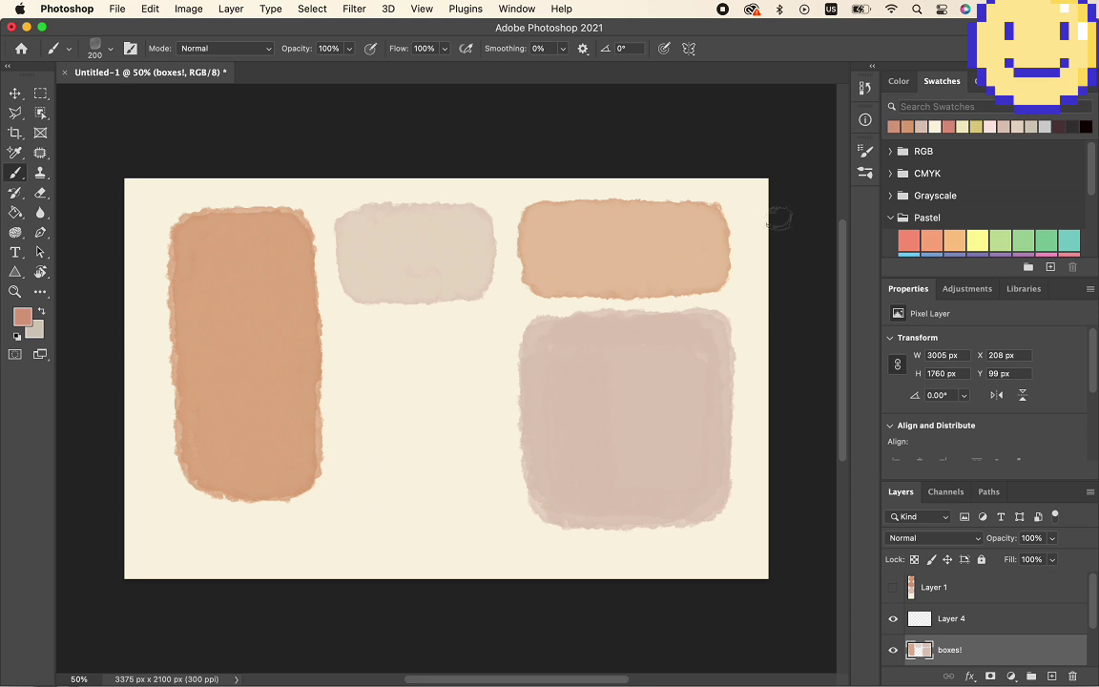
- Extend the tall orange block downward level with the large pink square, and paint a wider coral pink block under the pale centre one
mouse_move(243, 488)
left_mouse_down()
mouse_move(216, 498)
mouse_move(232, 507)
mouse_move(196, 483)
mouse_move(237, 507)
mouse_move(275, 510)
mouse_move(295, 495)
mouse_move(300, 429)
mouse_move(253, 502)
mouse_move(206, 498)
mouse_move(196, 459)
mouse_move(237, 506)
mouse_move(277, 449)
mouse_move(287, 278)
mouse_move(238, 387)
mouse_move(208, 278)
mouse_move(188, 343)
mouse_move(184, 227)
mouse_move(262, 208)
mouse_move(267, 421)
mouse_move(220, 430)
left_mouse_up()
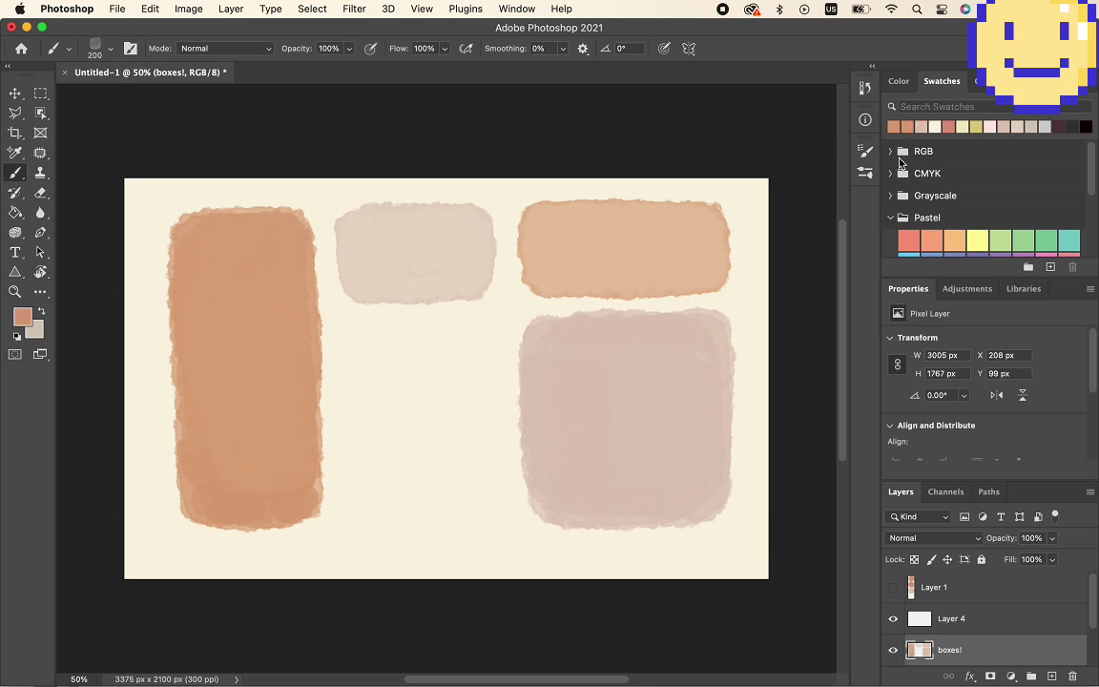
mouse_move(361, 341)
left_mouse_down()
mouse_move(470, 342)
mouse_move(358, 349)
mouse_move(368, 517)
mouse_move(486, 515)
mouse_move(468, 340)
mouse_move(482, 349)
mouse_move(491, 457)
mouse_move(481, 481)
mouse_move(444, 359)
mouse_move(429, 352)
mouse_move(402, 414)
mouse_move(427, 499)
mouse_move(413, 497)
mouse_move(401, 457)
mouse_move(400, 479)
mouse_move(377, 346)
mouse_move(384, 336)
mouse_move(480, 340)
mouse_move(491, 396)
mouse_move(478, 336)
mouse_move(376, 343)
left_mouse_up()
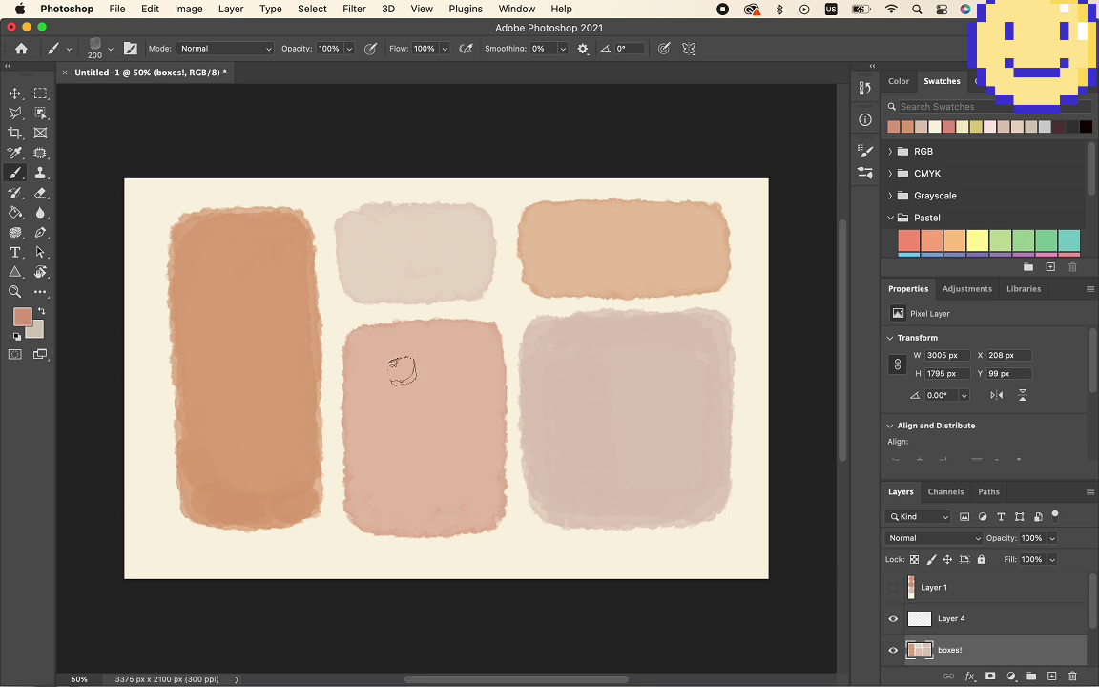
- Rename Layer 4 as details??
left_click(951, 619)
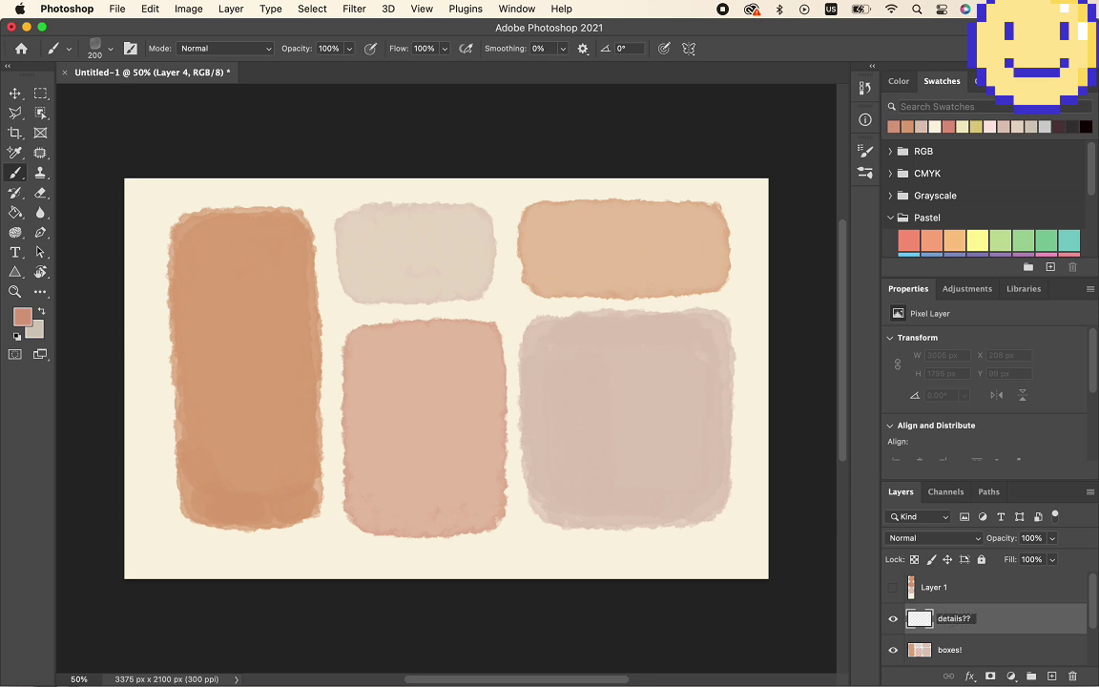
type("details??b")
key("Return")
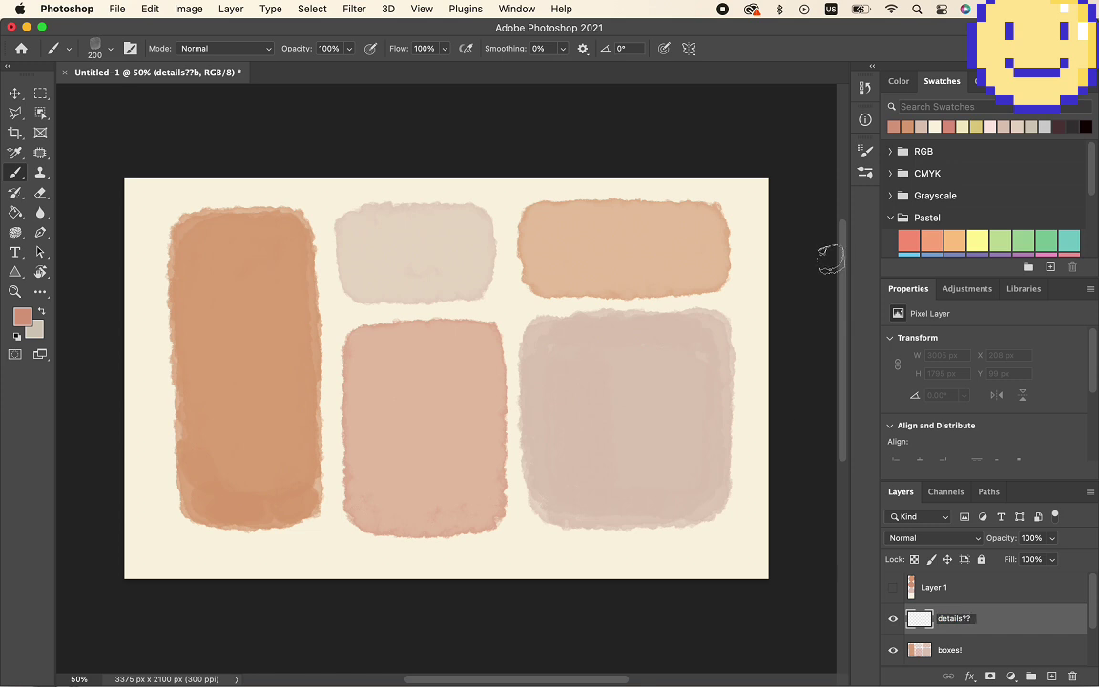
key("Return")
- Choose the IVY-le leaf brush and set the foreground to the recently used mustard yellow
left_click(868, 171)
scroll(634, 464, "down", 3)
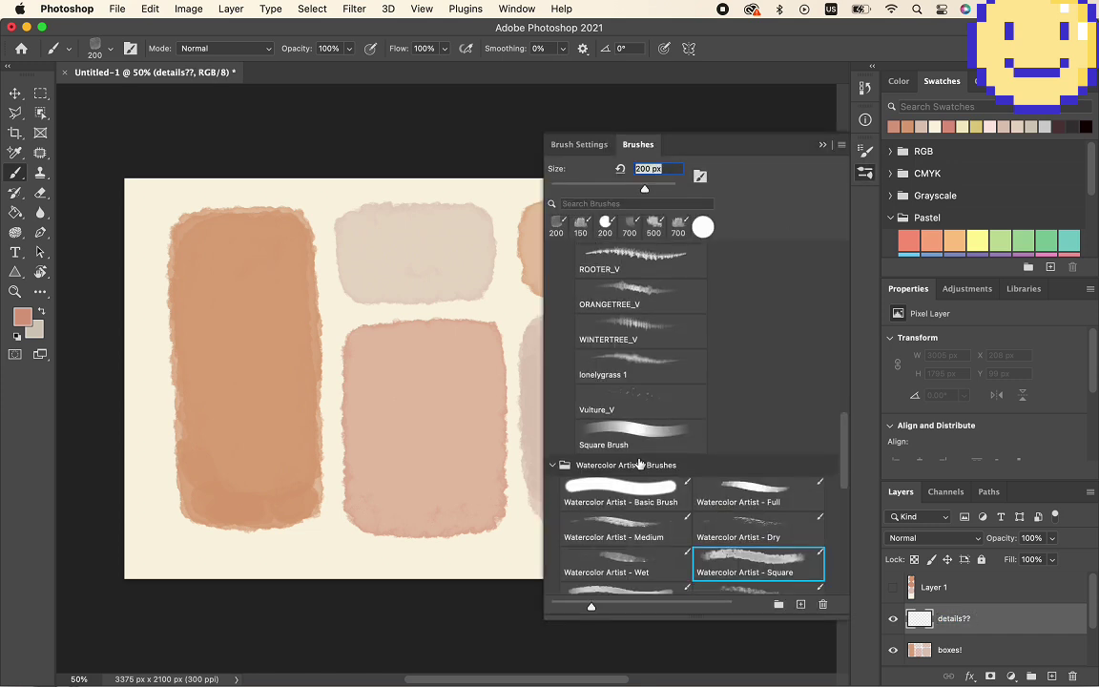
scroll(637, 464, "up", 5)
scroll(639, 463, "up", 3)
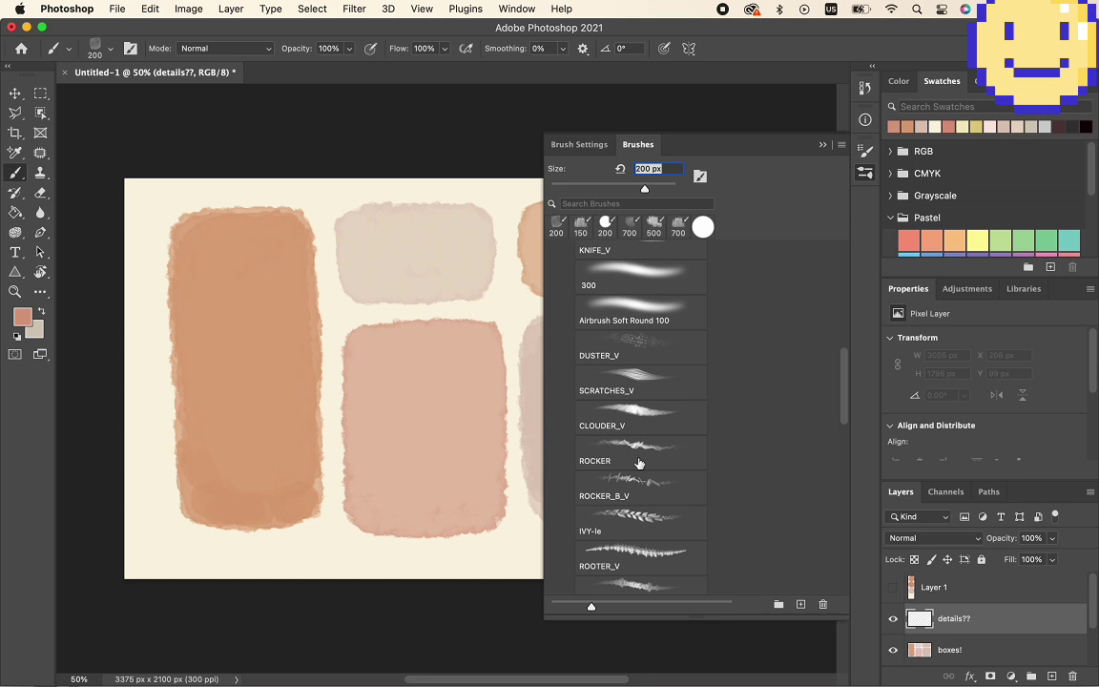
left_click(657, 513)
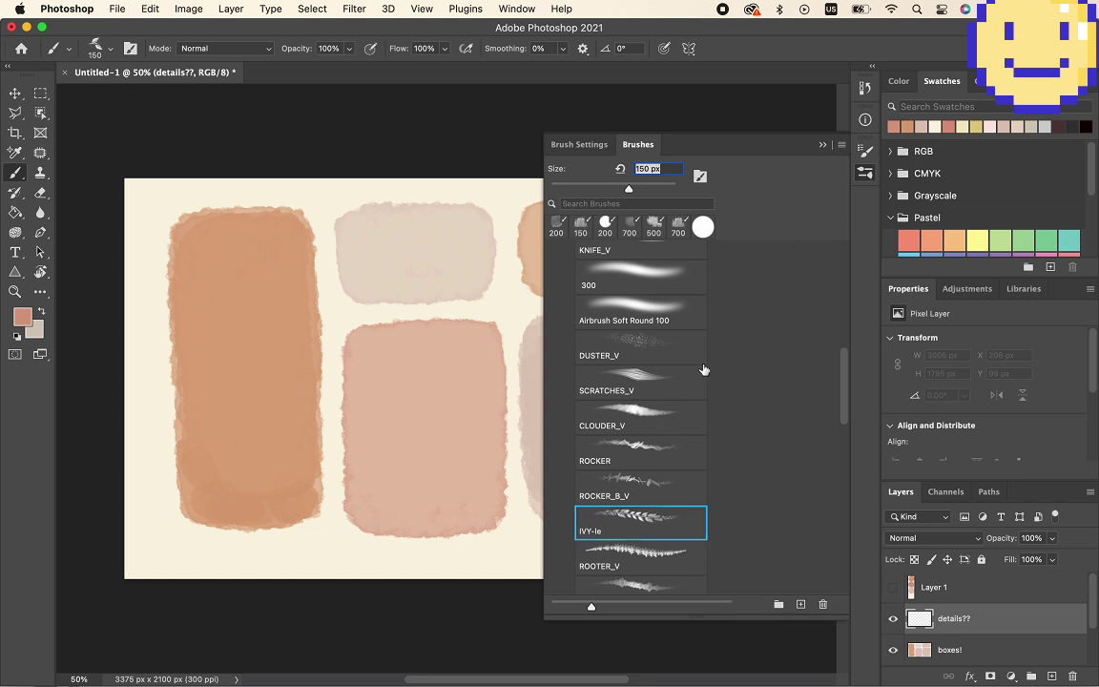
scroll(703, 369, "up", 3)
left_click(824, 145)
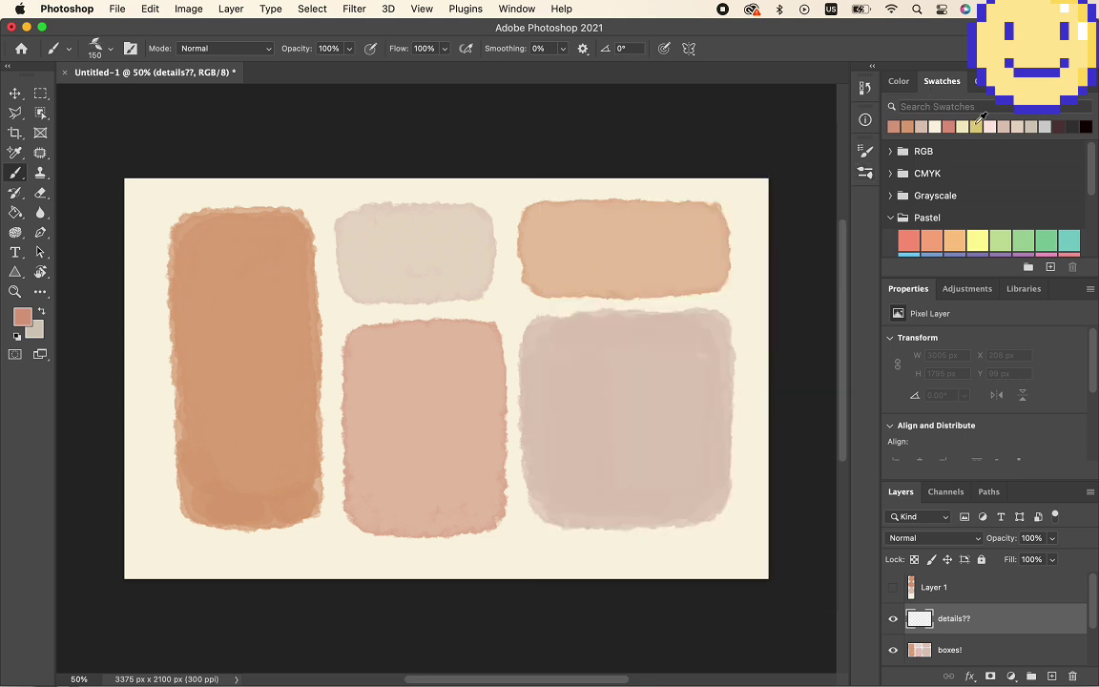
left_click(977, 125)
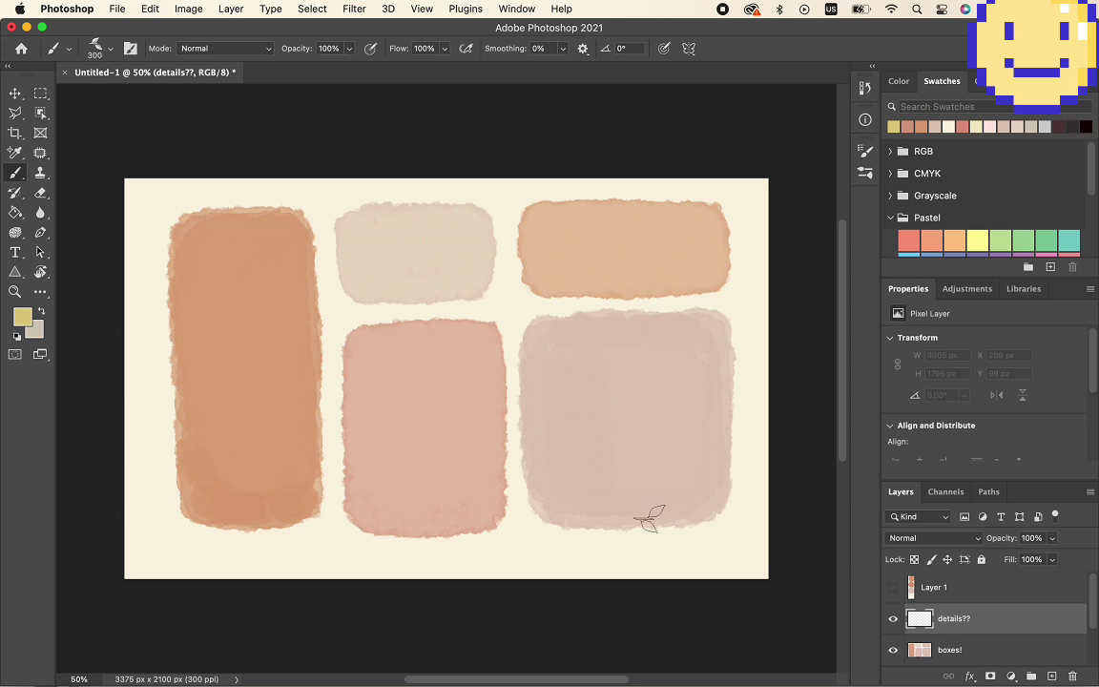
- Try large 600 px leaf branches across the canvas's lower right and upper left corners, and undo both
key("bracketright")
key("bracketright")
key("bracketright")
mouse_move(608, 603)
left_mouse_down()
mouse_move(612, 558)
mouse_move(666, 469)
mouse_move(759, 414)
left_mouse_up()
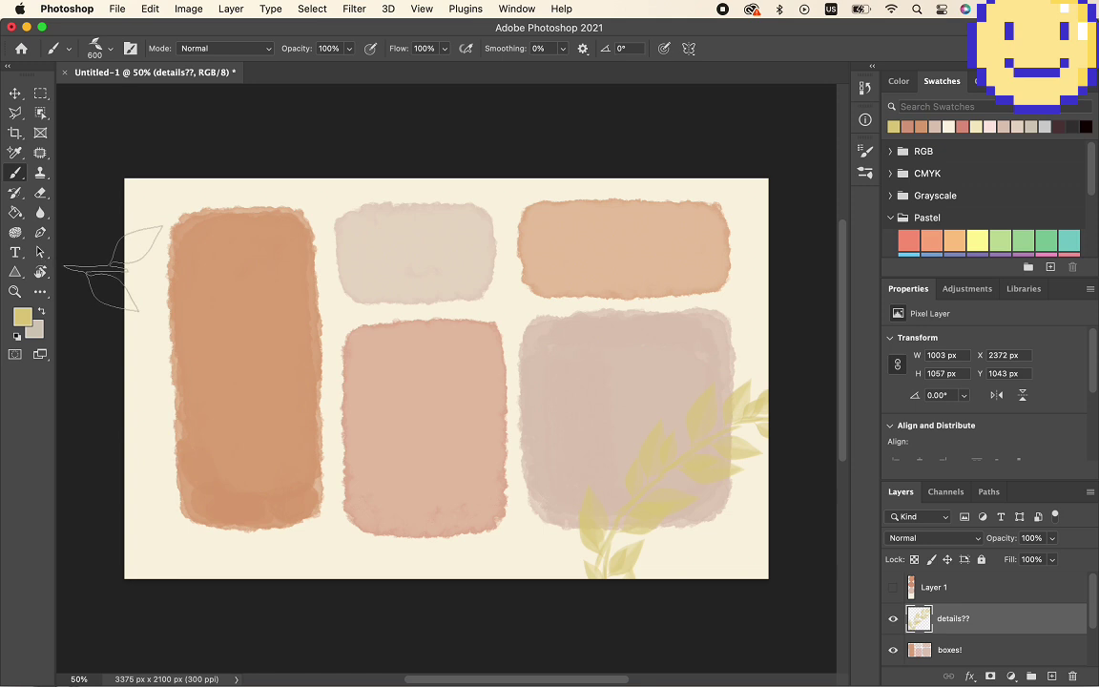
left_click_drag(115, 265, 219, 141)
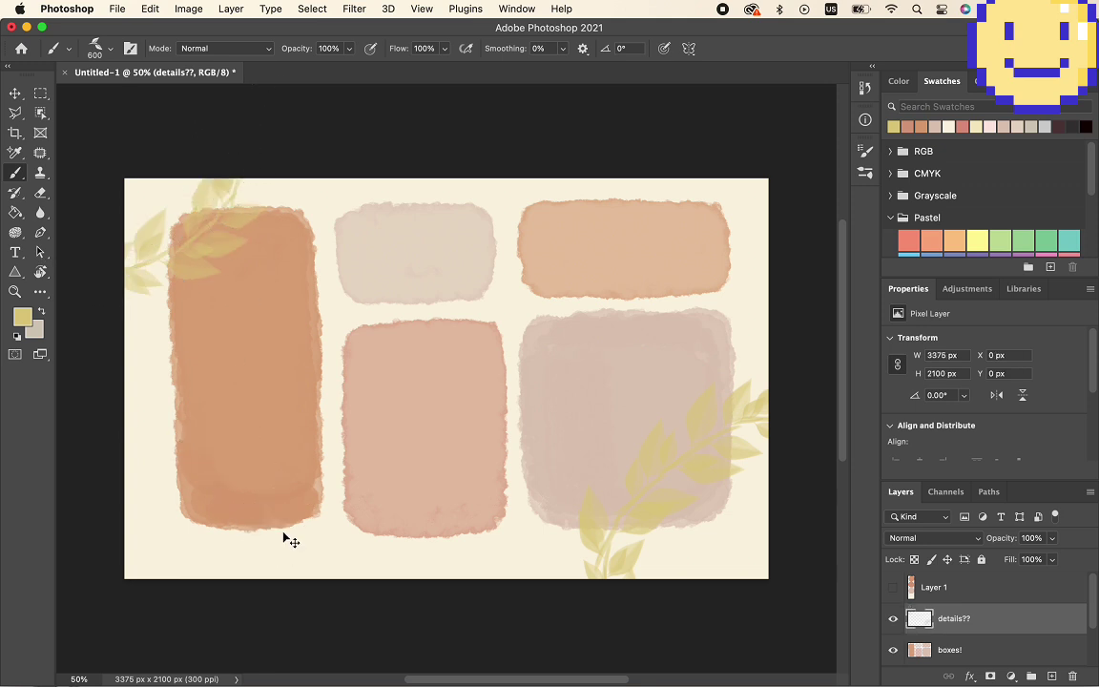
key("super+z")
key("super+z")
- Reduce the leaf brush size to 175 px
key("bracketleft")
key("bracketleft")
key("bracketleft")
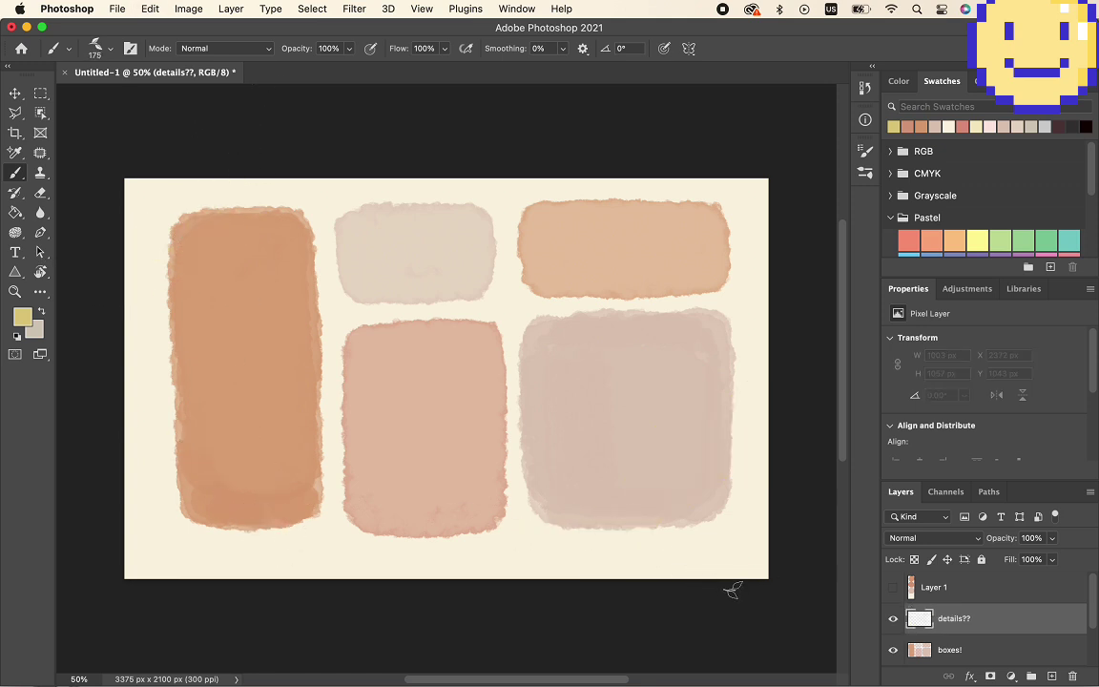
- Try a winding yellow vine along the full right edge of the canvas, and undo it
mouse_move(732, 590)
left_mouse_down()
mouse_move(721, 527)
mouse_move(766, 469)
mouse_move(775, 425)
mouse_move(754, 367)
left_mouse_up()
left_click_drag(724, 296, 710, 190)
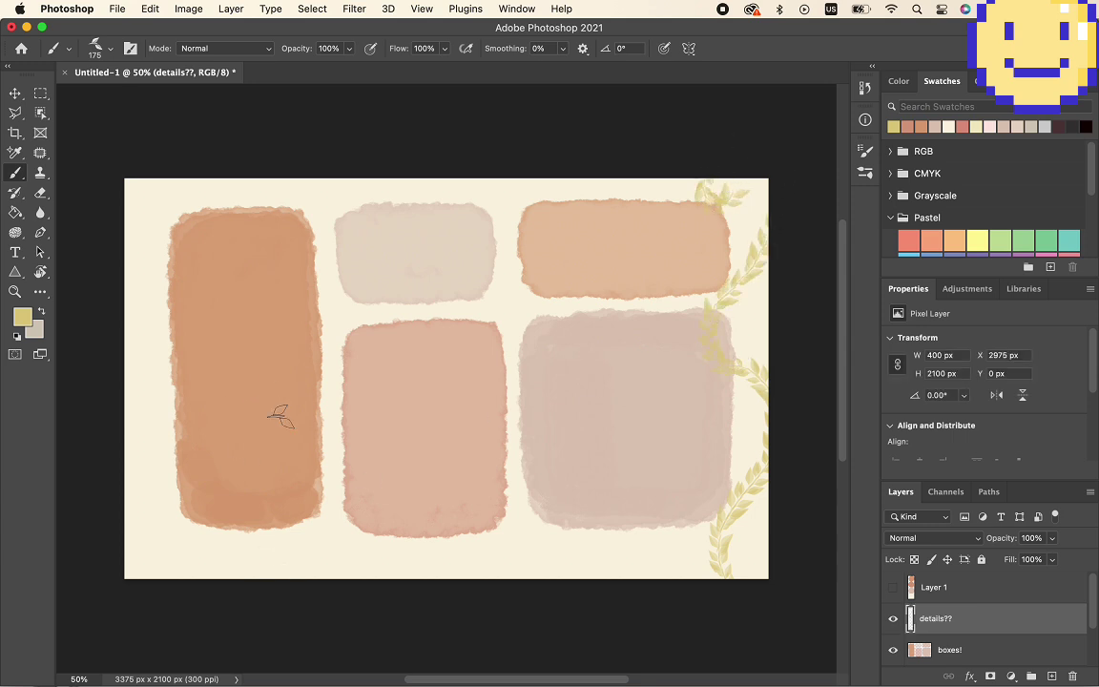
key("super+z")
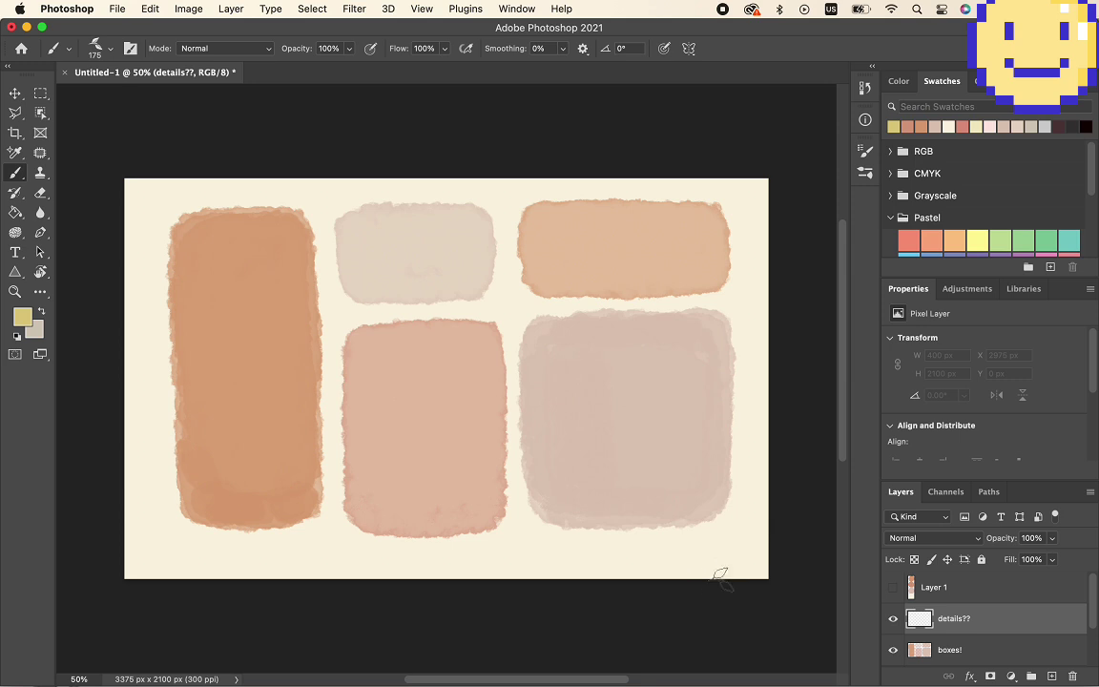
- Try short curved yellow sprigs growing from the canvas's lower right corner over the large pink square, and undo them
mouse_move(720, 577)
left_mouse_down()
mouse_move(671, 501)
mouse_move(624, 494)
left_mouse_up()
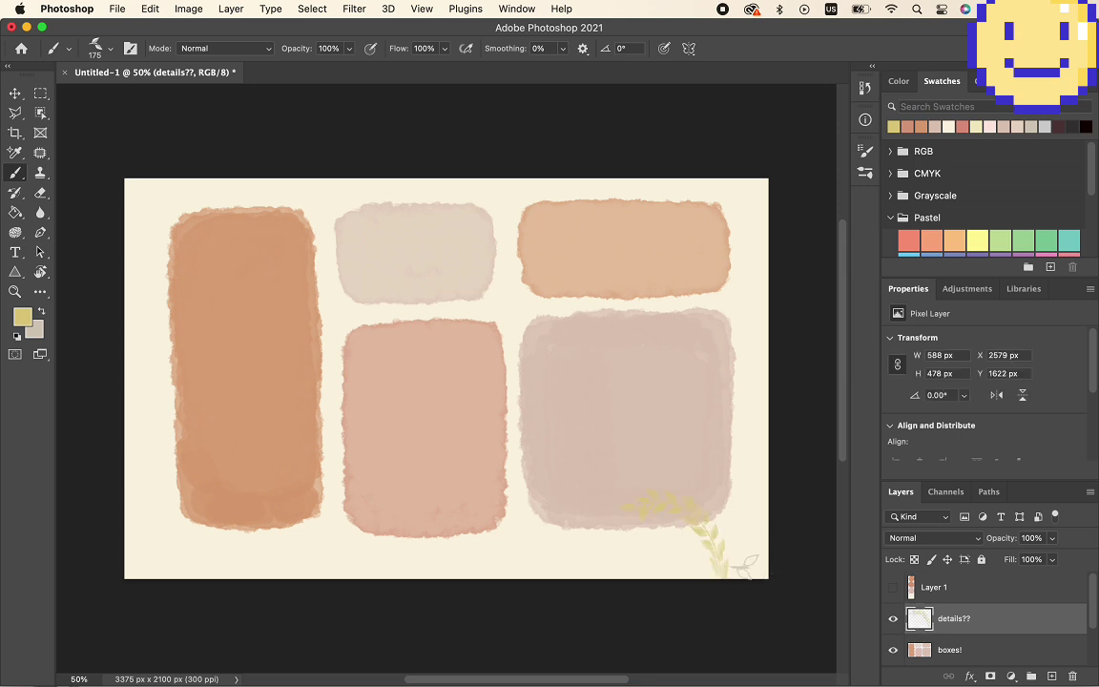
mouse_move(744, 564)
left_mouse_down()
mouse_move(718, 452)
mouse_move(734, 412)
left_mouse_up()
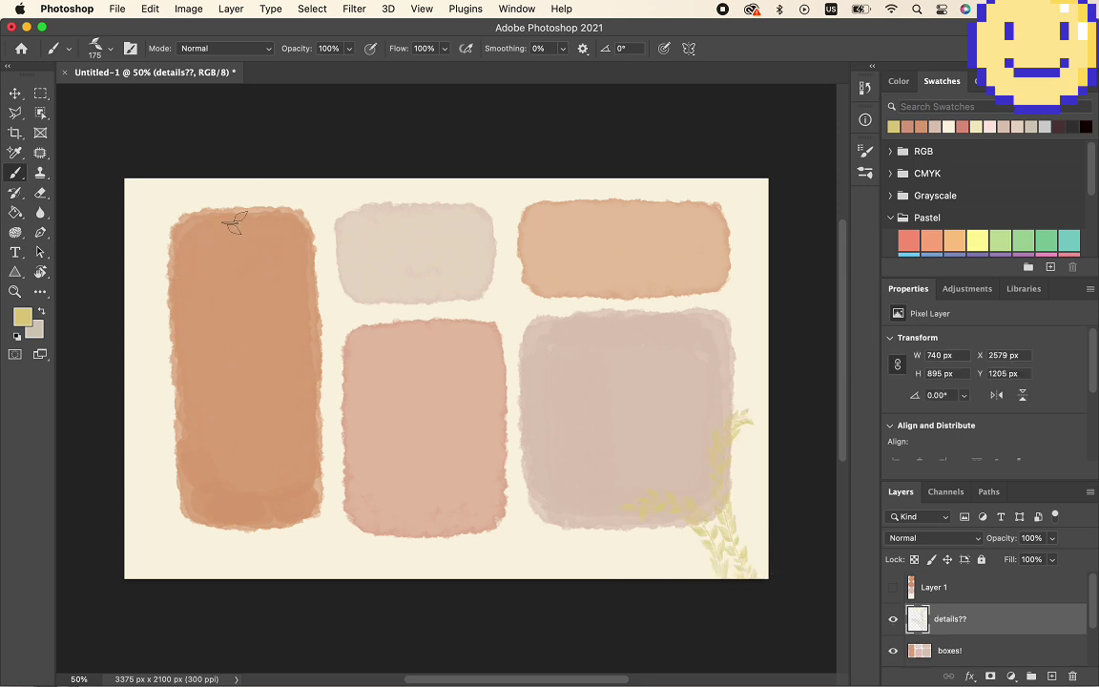
key("super+z")
key("super+z")
mouse_move(720, 589)
left_mouse_down()
mouse_move(661, 473)
mouse_move(714, 467)
left_mouse_up()
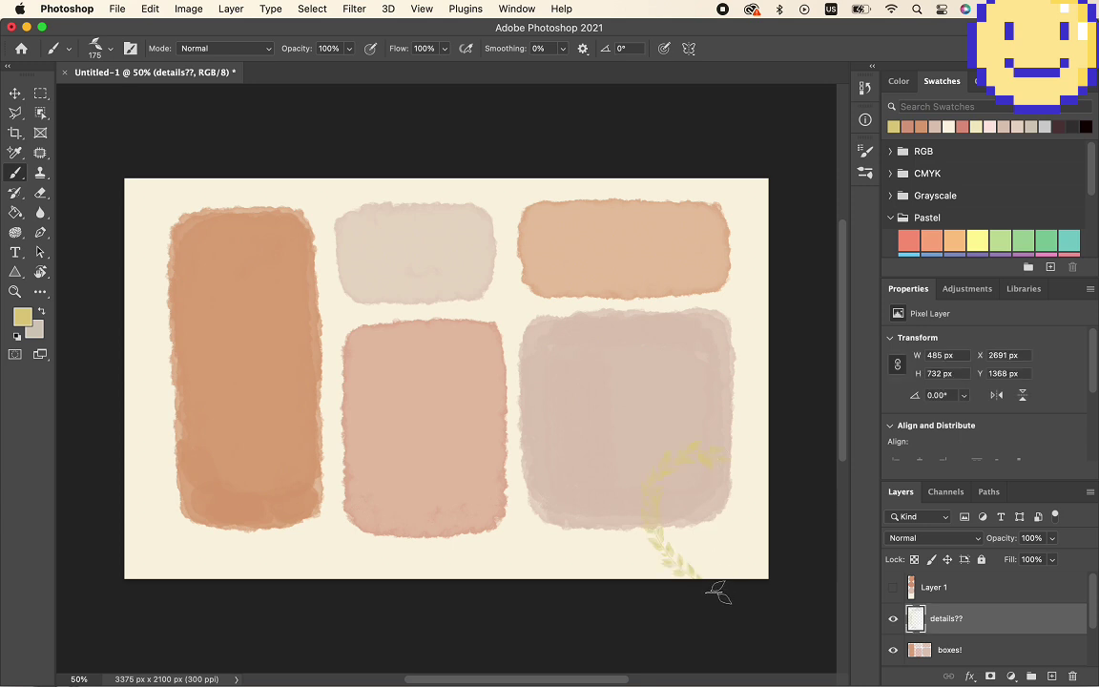
key("super+z")
- Try long winding vines along the large pink square's right edge and around the tall orange block, and undo them all
left_click_drag(711, 594, 745, 289)
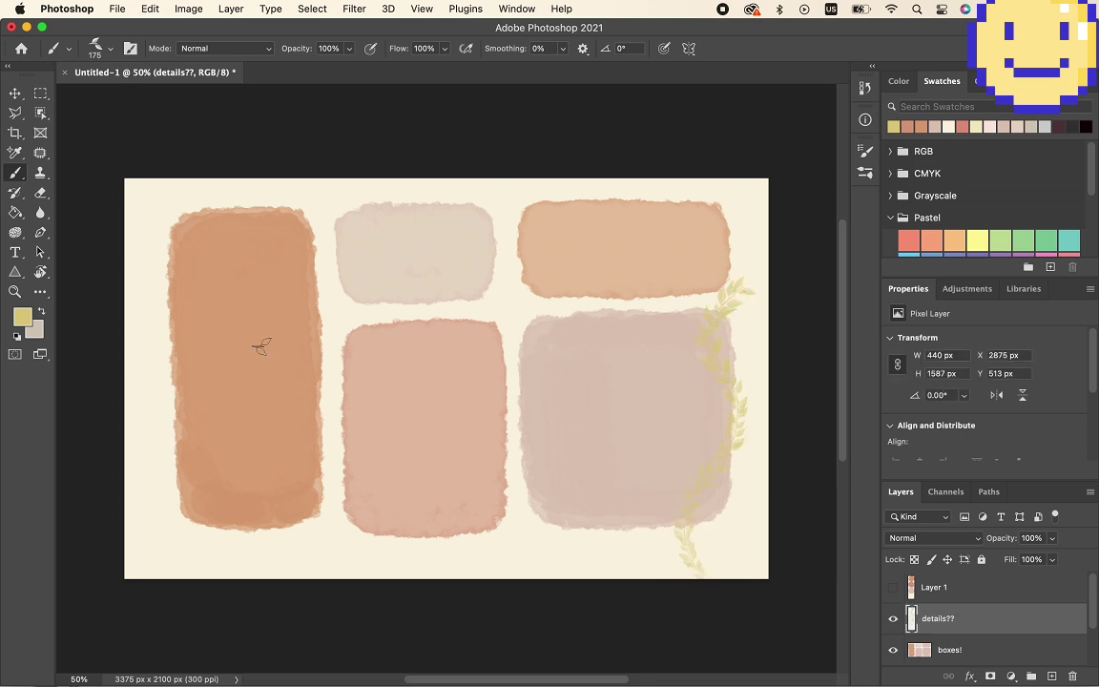
left_click_drag(748, 575, 790, 490)
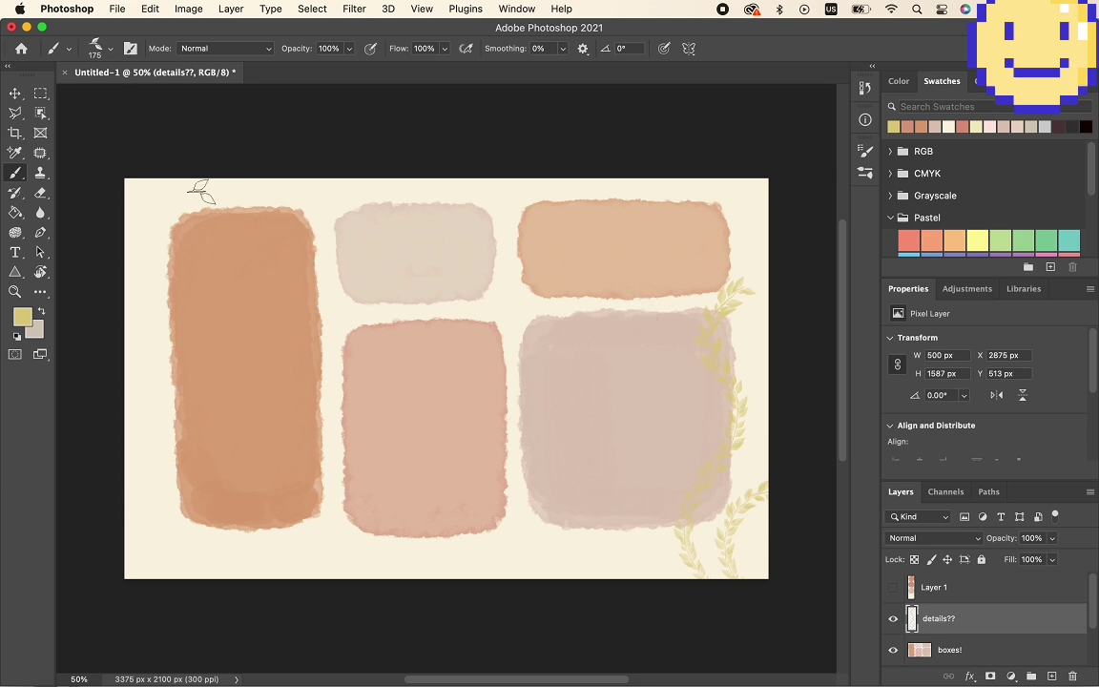
mouse_move(229, 153)
left_mouse_down()
mouse_move(238, 191)
mouse_move(186, 227)
mouse_move(157, 387)
mouse_move(186, 420)
mouse_move(157, 448)
left_mouse_up()
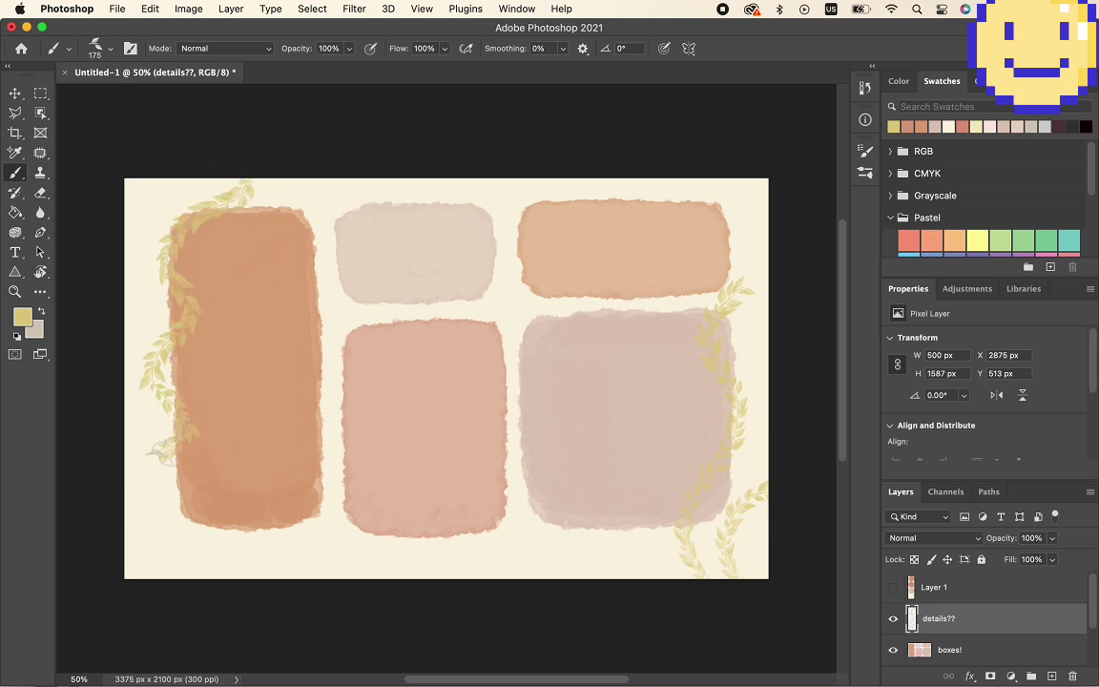
key("super+z")
mouse_move(226, 157)
left_mouse_down()
mouse_move(200, 191)
mouse_move(188, 379)
mouse_move(164, 427)
mouse_move(281, 505)
left_mouse_up()
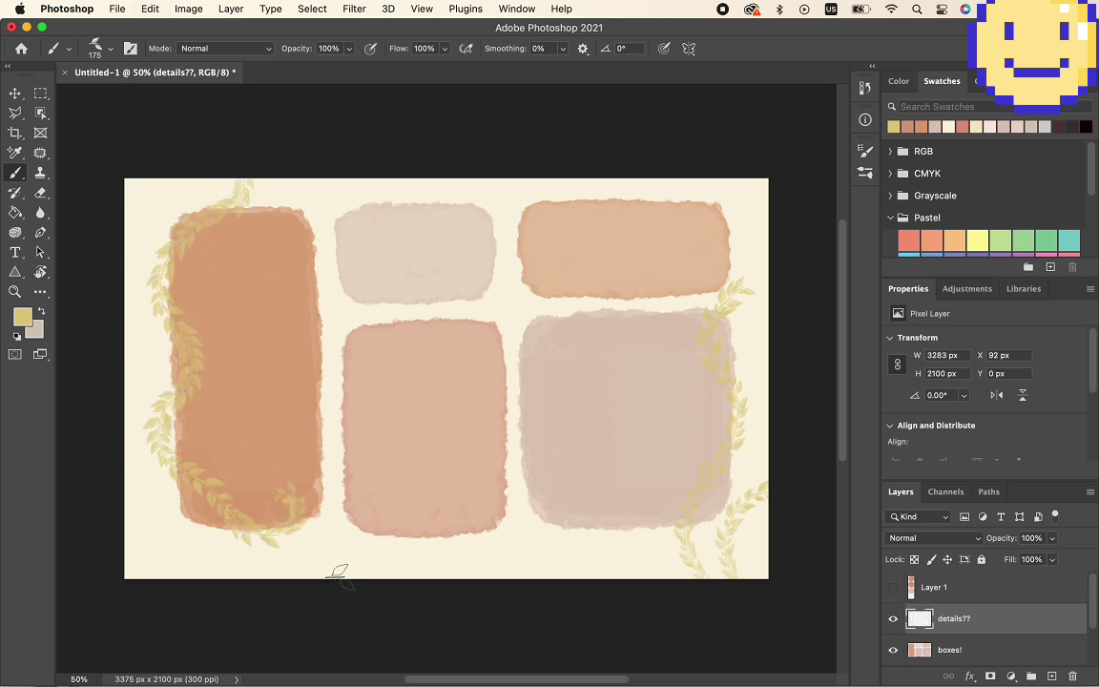
key("super+z")
key("super+z")
key("super+z")
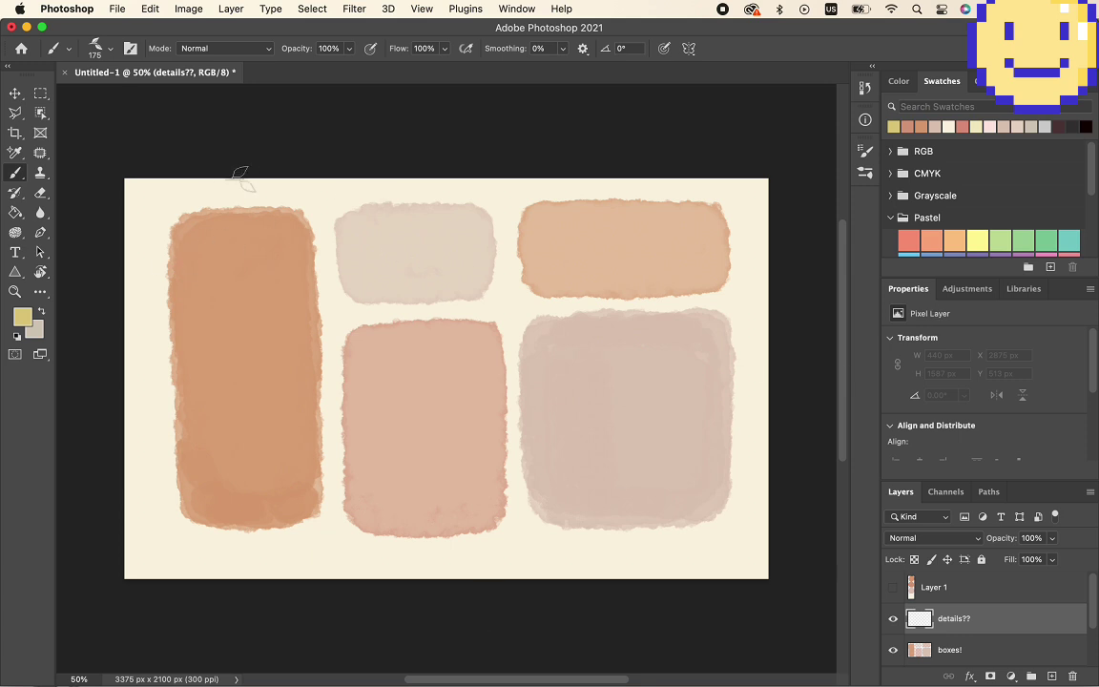
- Try diagonal 175 px leaf sprigs cutting across the upper left and lower right corners, and undo both
mouse_move(239, 175)
left_mouse_down()
mouse_move(143, 294)
mouse_move(99, 289)
left_mouse_up()
mouse_move(641, 588)
left_mouse_down()
mouse_move(698, 504)
mouse_move(763, 477)
left_mouse_up()
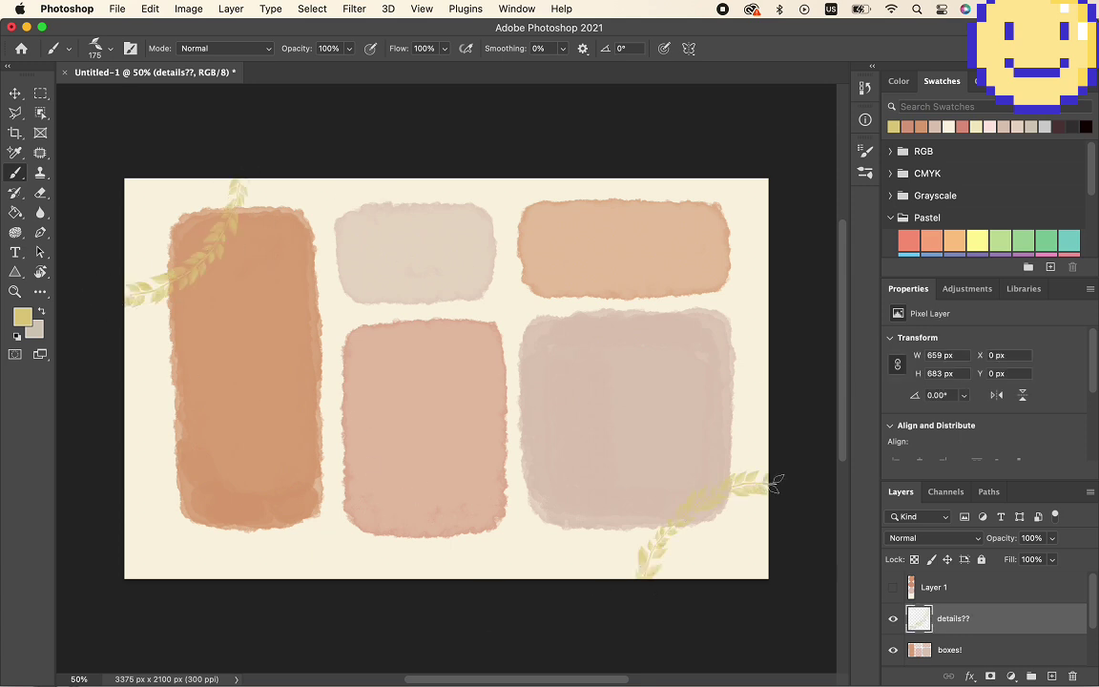
key("super+z")
key("super+z")
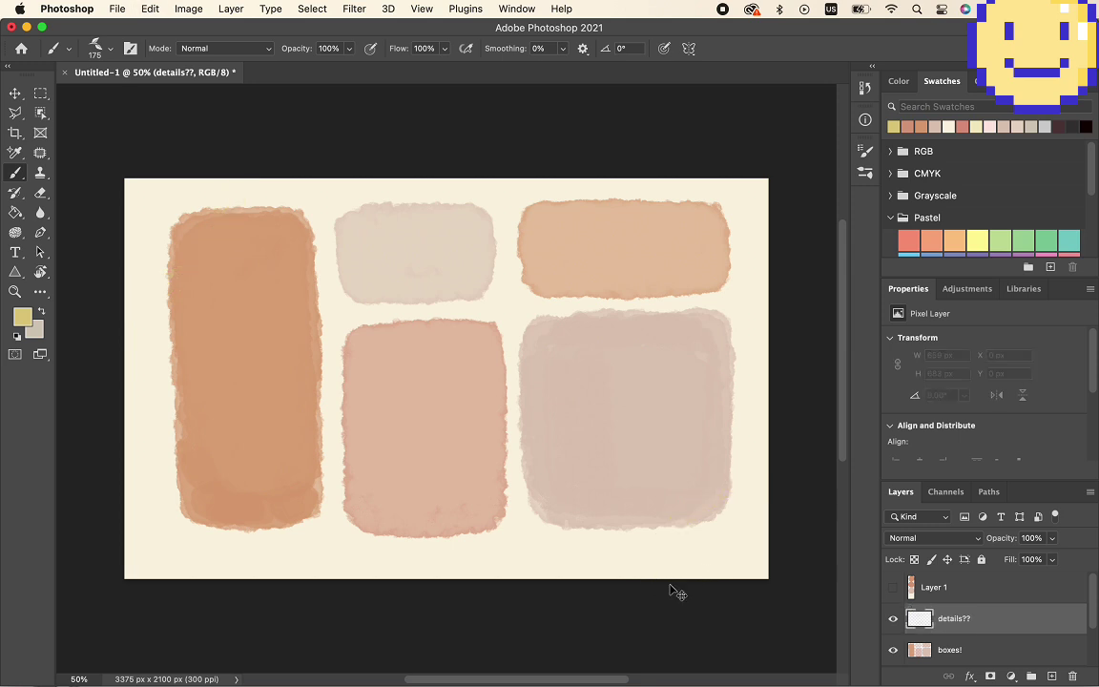
- Try several yellow leaf sprigs rising from the canvas's bottom edge over the large pink square
mouse_move(715, 591)
left_mouse_down()
mouse_move(704, 536)
mouse_move(749, 463)
mouse_move(738, 538)
mouse_move(780, 437)
mouse_move(695, 471)
mouse_move(772, 359)
left_mouse_up()
key("super+z")
left_click_drag(636, 592, 641, 524)
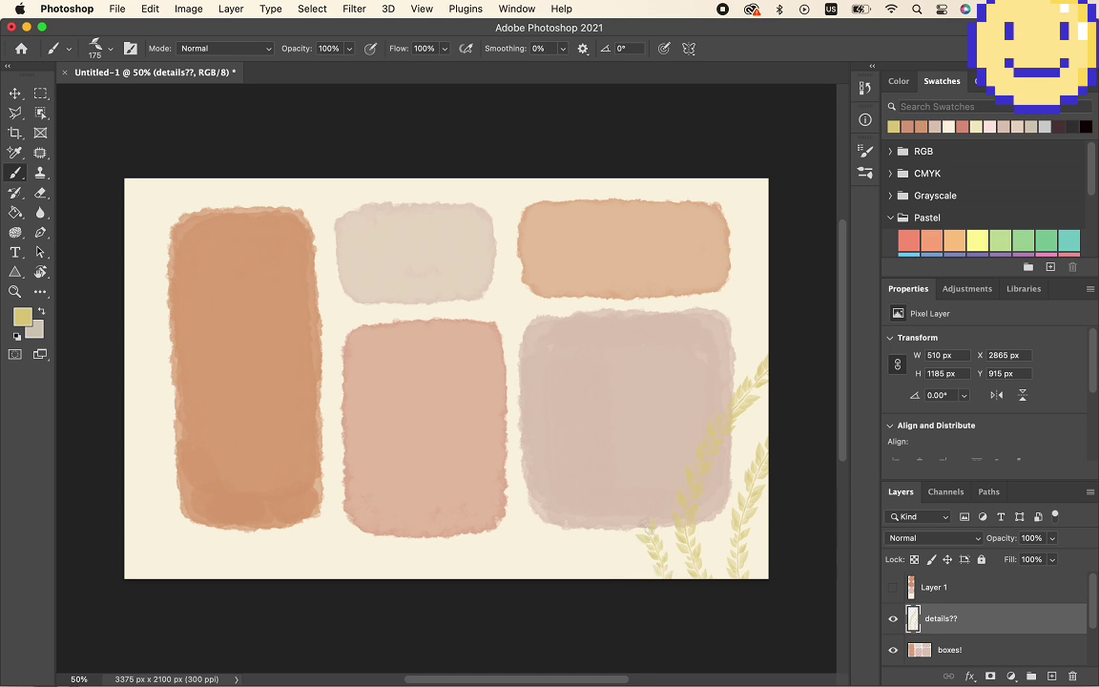
left_click_drag(530, 580, 570, 495)
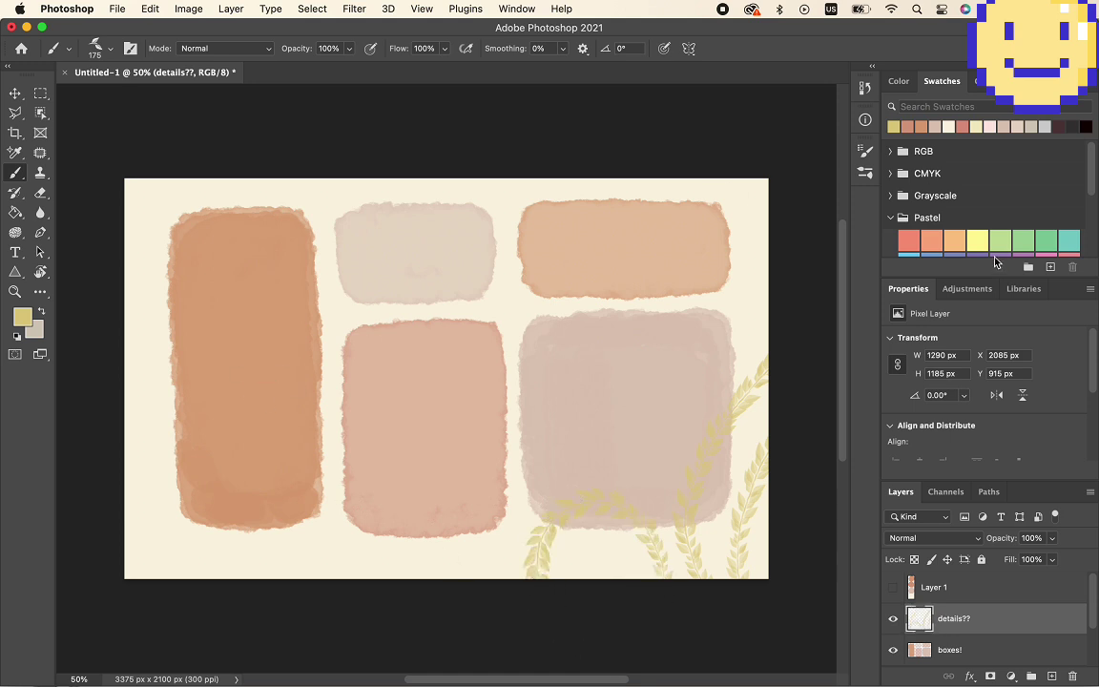
- Try a light green Pastel leaf arc at the bottom edge, and undo it together with the yellow sprigs
left_click(999, 242)
left_click_drag(636, 572, 554, 624)
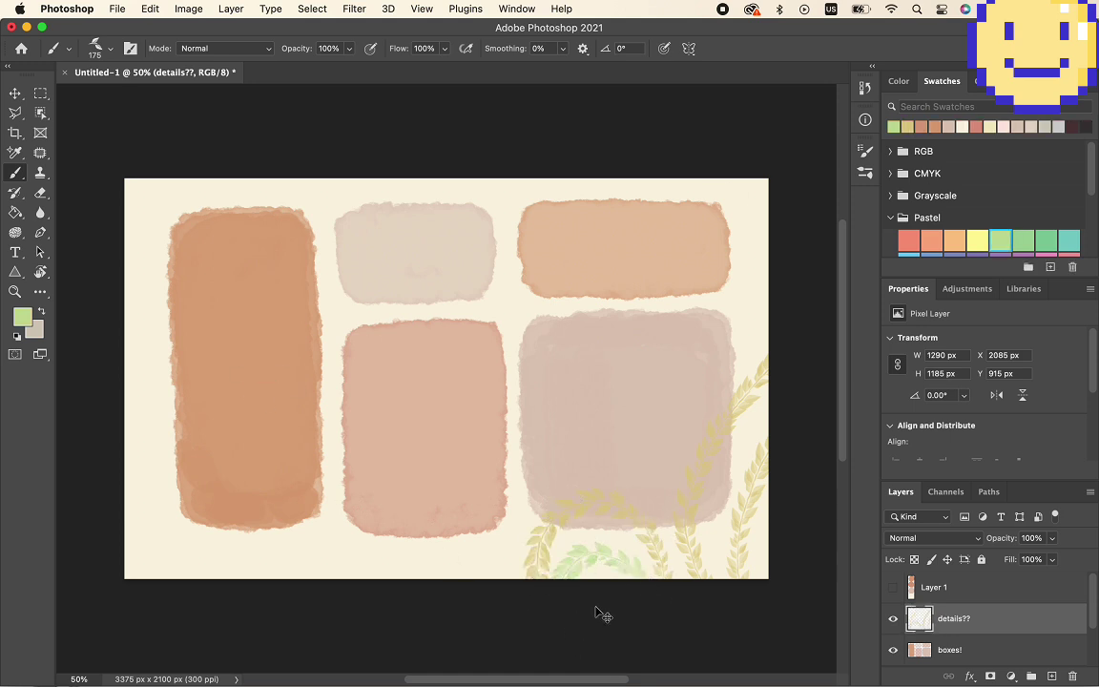
key("super+z")
key("super+z")
key("super+z")
key("super+z")
key("super+z")
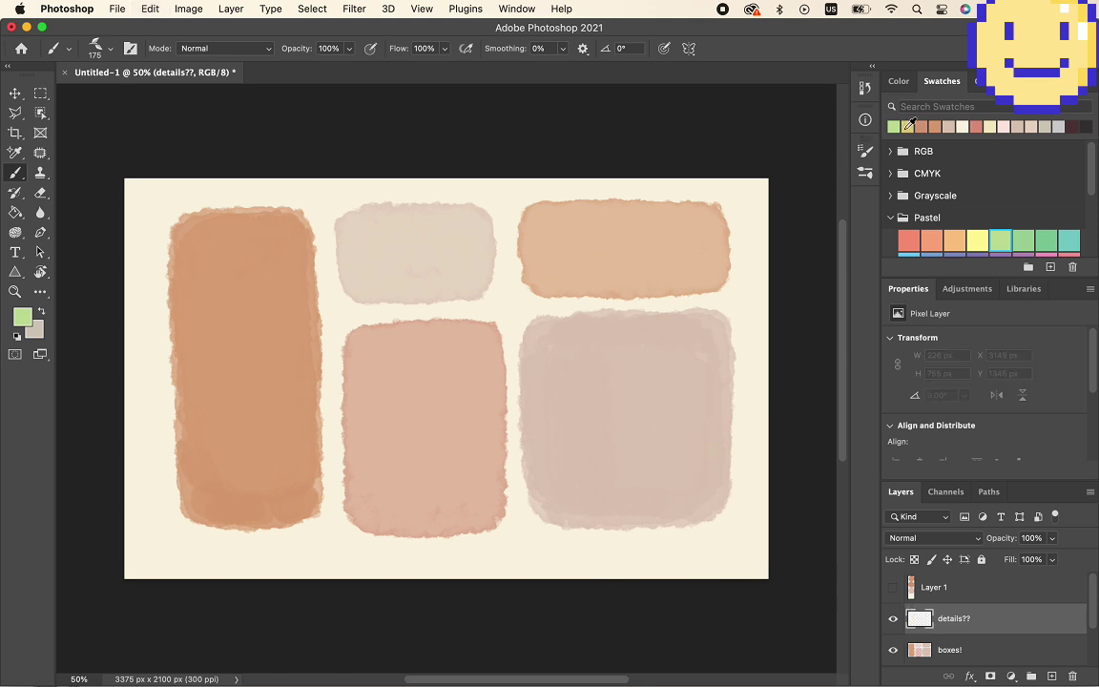
- Try golden yellow 175 px leaf sprigs around the large pink square's lower right corner, and undo them
left_click(908, 125)
left_click(899, 81)
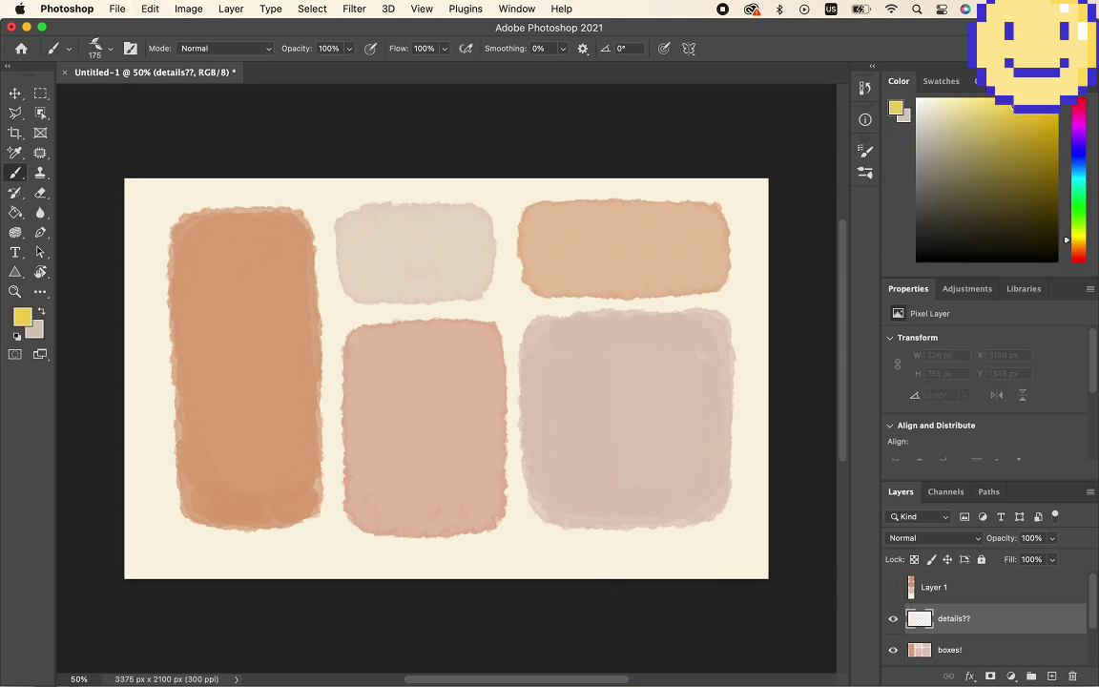
left_click_drag(741, 564, 701, 487)
key("super+z")
mouse_move(710, 587)
left_mouse_down()
mouse_move(742, 489)
mouse_move(713, 546)
mouse_move(610, 534)
left_mouse_up()
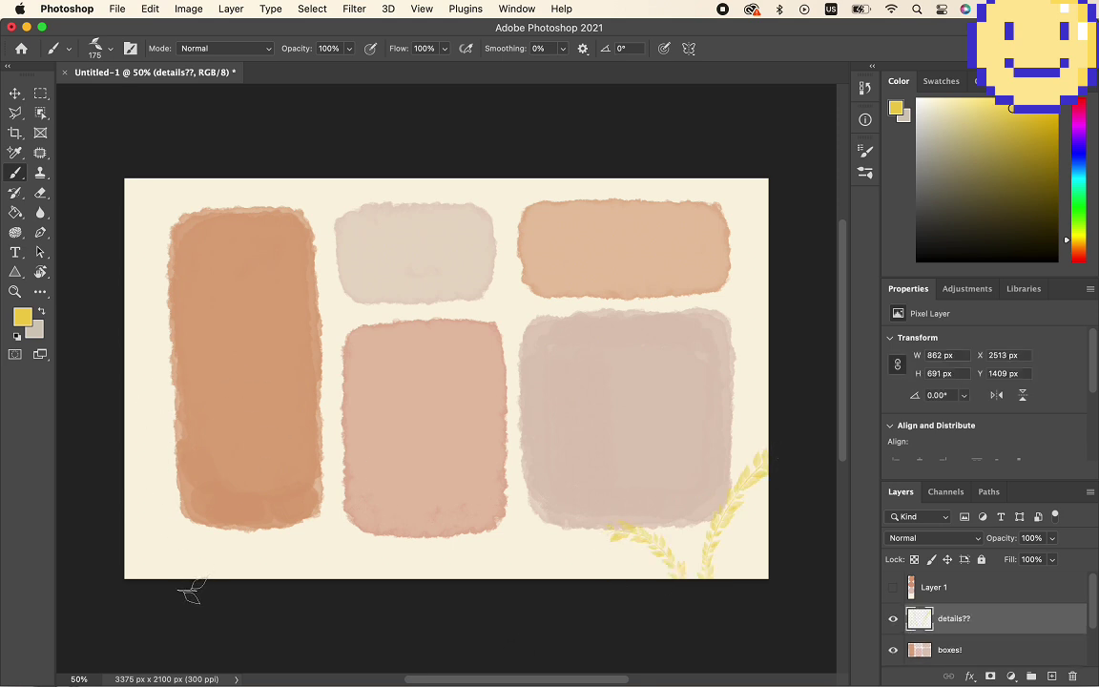
key("super+z")
key("super+z")
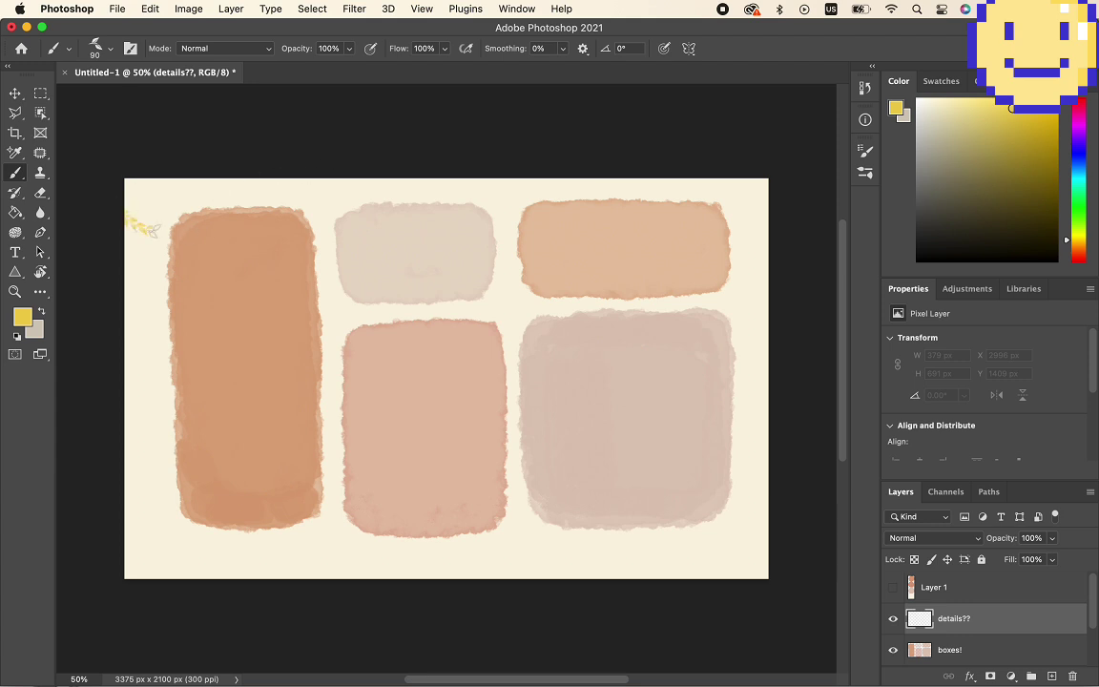
- Try golden yellow 90 px leaf garlands across the canvas's upper left corner and the tall orange block, and undo them
left_click_drag(155, 229, 250, 181)
mouse_move(252, 262)
left_mouse_down()
mouse_move(318, 232)
mouse_move(368, 164)
left_mouse_up()
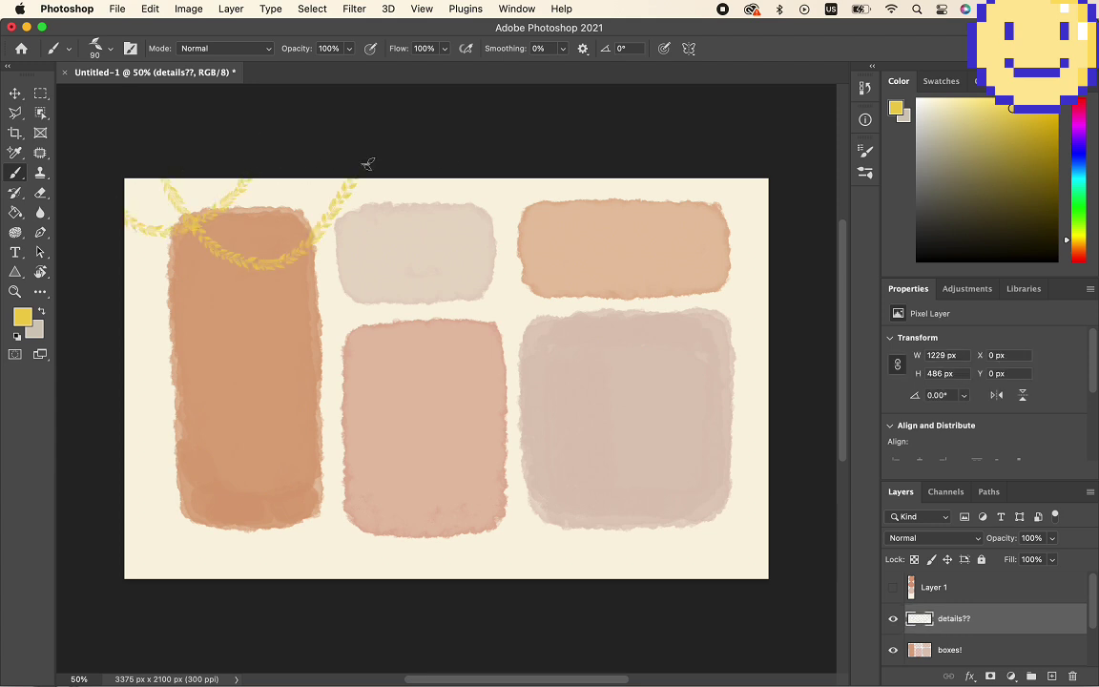
key("super+z")
key("super+z")
- Paint pale yellow 90 px leaf garlands hanging from the canvas's top edge, over the orange box's right side and the tall block's top
left_click(962, 112)
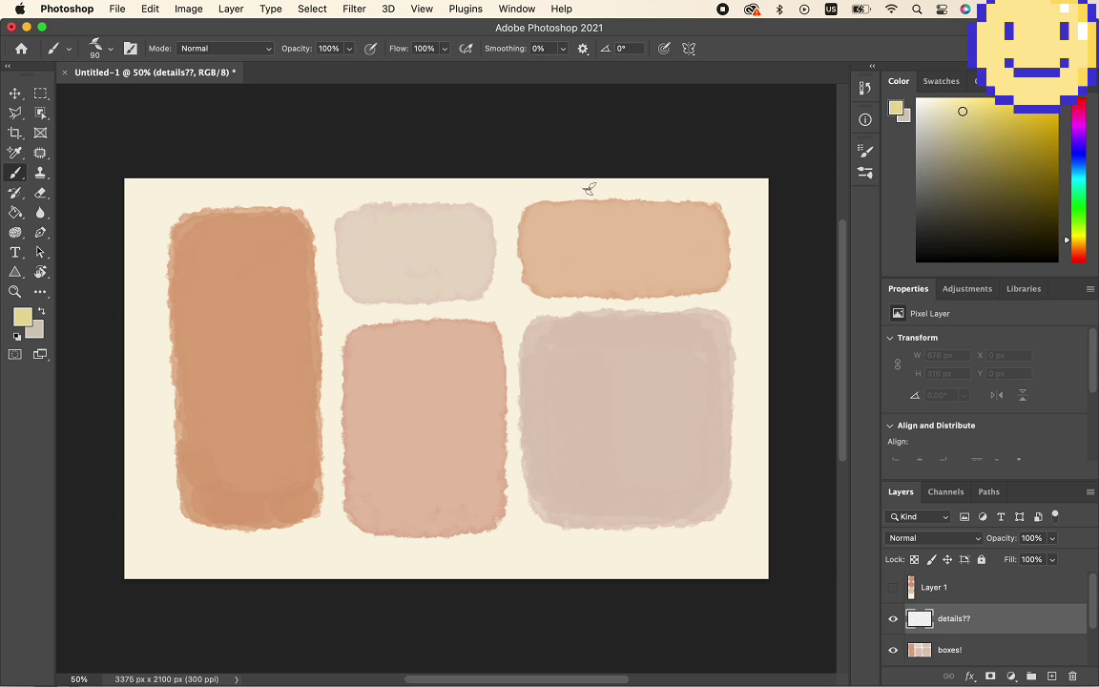
left_click_drag(700, 175, 718, 234)
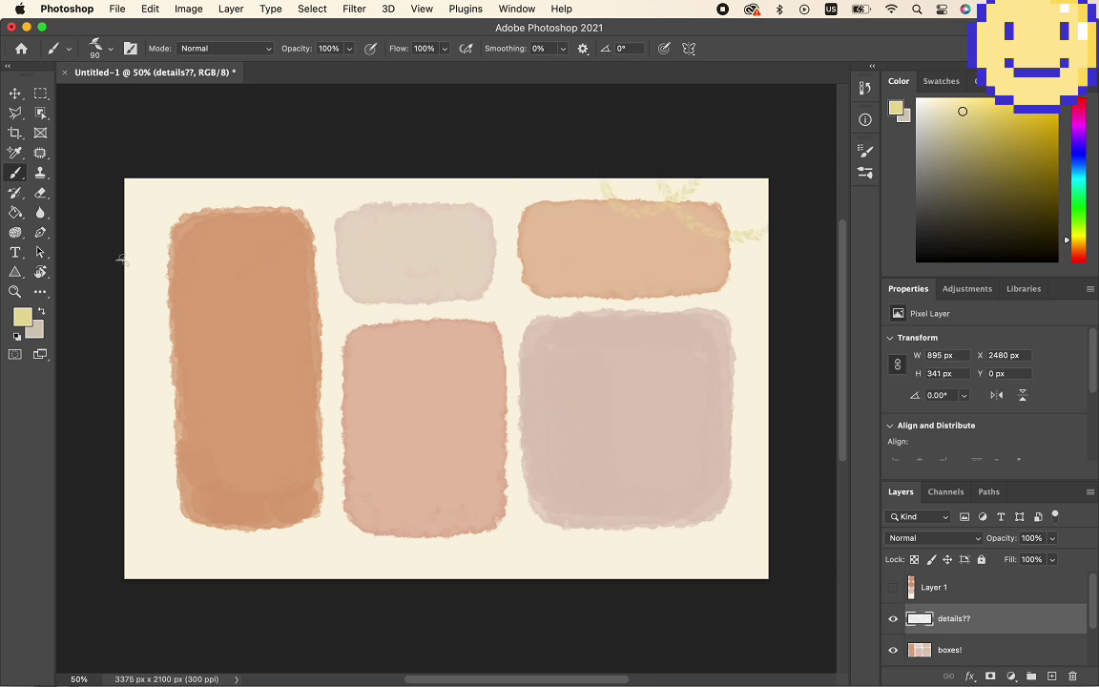
mouse_move(121, 257)
left_mouse_down()
mouse_move(187, 189)
mouse_move(151, 165)
mouse_move(166, 219)
mouse_move(237, 238)
mouse_move(293, 187)
mouse_move(285, 172)
mouse_move(322, 233)
mouse_move(248, 182)
mouse_move(373, 201)
left_mouse_up()
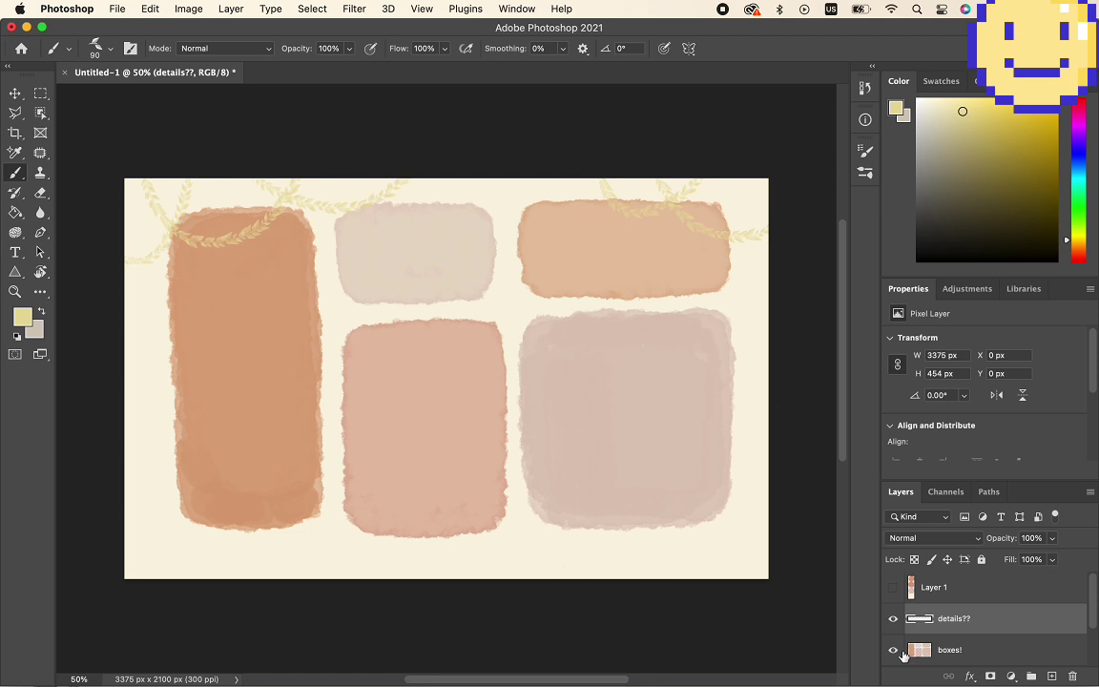
- Add a new layer above the details?? layer and open the brush library
left_click(1052, 677)
scroll(699, 523, "up", 5)
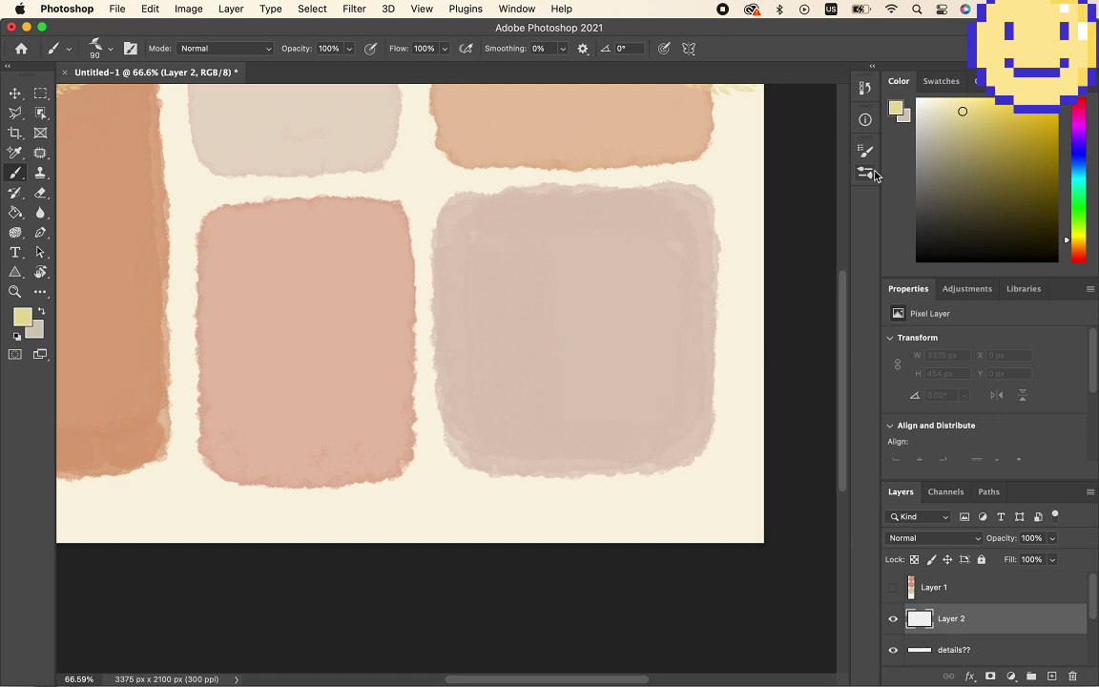
left_click(864, 172)
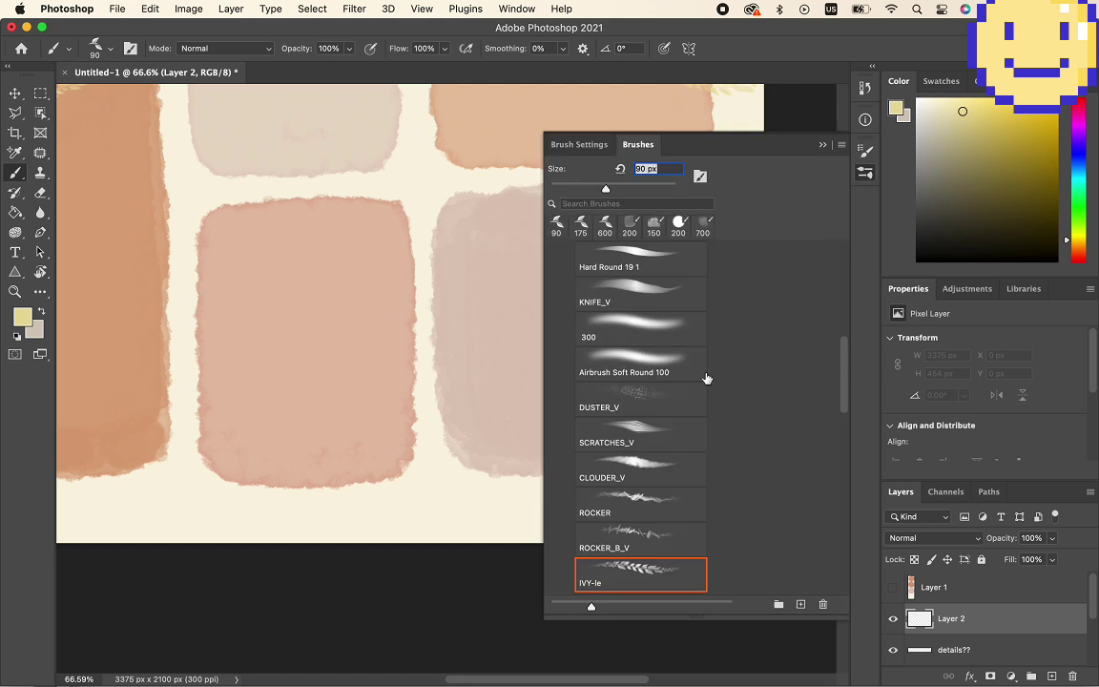
- Try strokes with the Watercolor Artist - Round and Wash brushes between the two lower pink boxes, and undo both
scroll(674, 331, "down", 15)
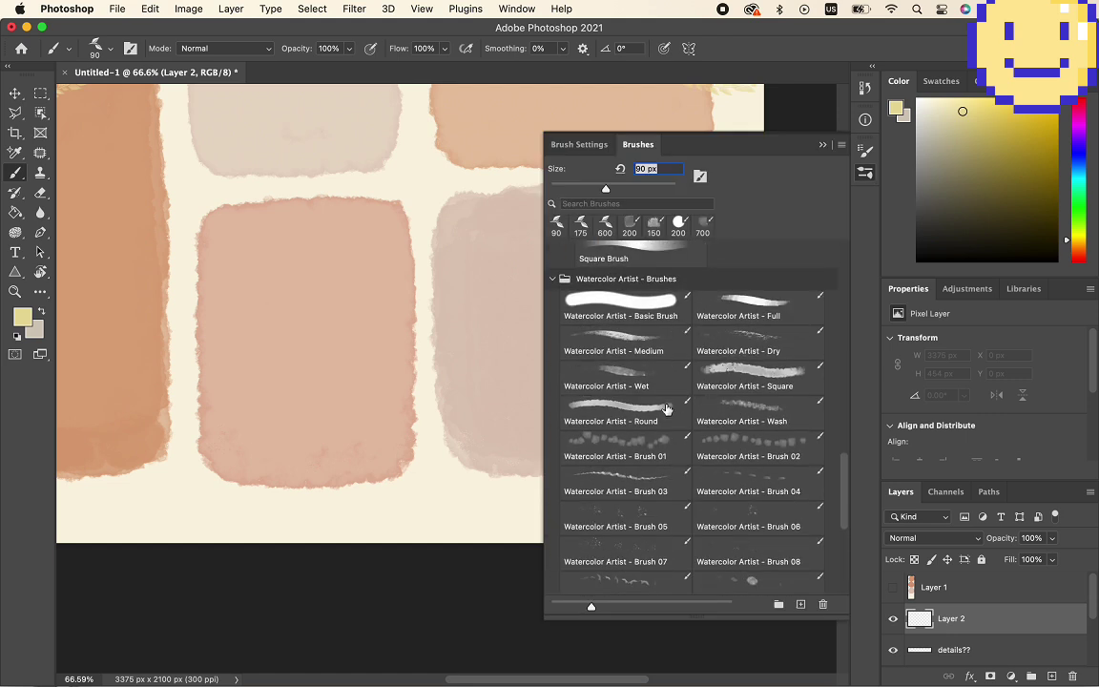
left_click(667, 409)
left_click_drag(360, 520, 442, 400)
key("super+z")
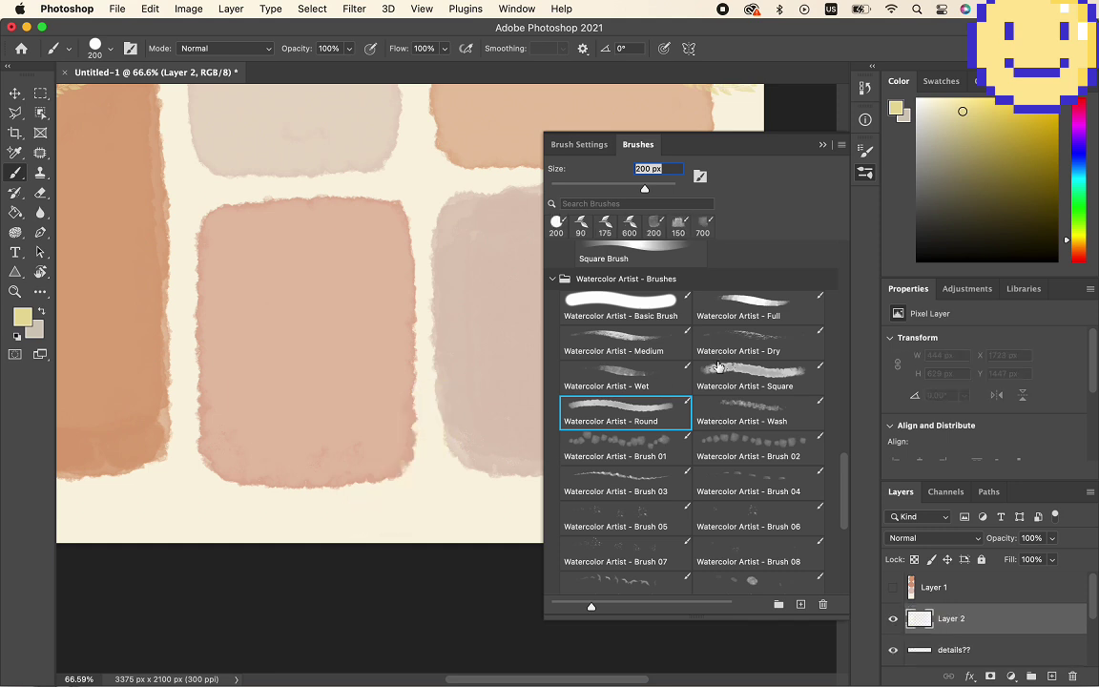
left_click(738, 373)
left_click(758, 419)
left_click_drag(443, 496, 435, 384)
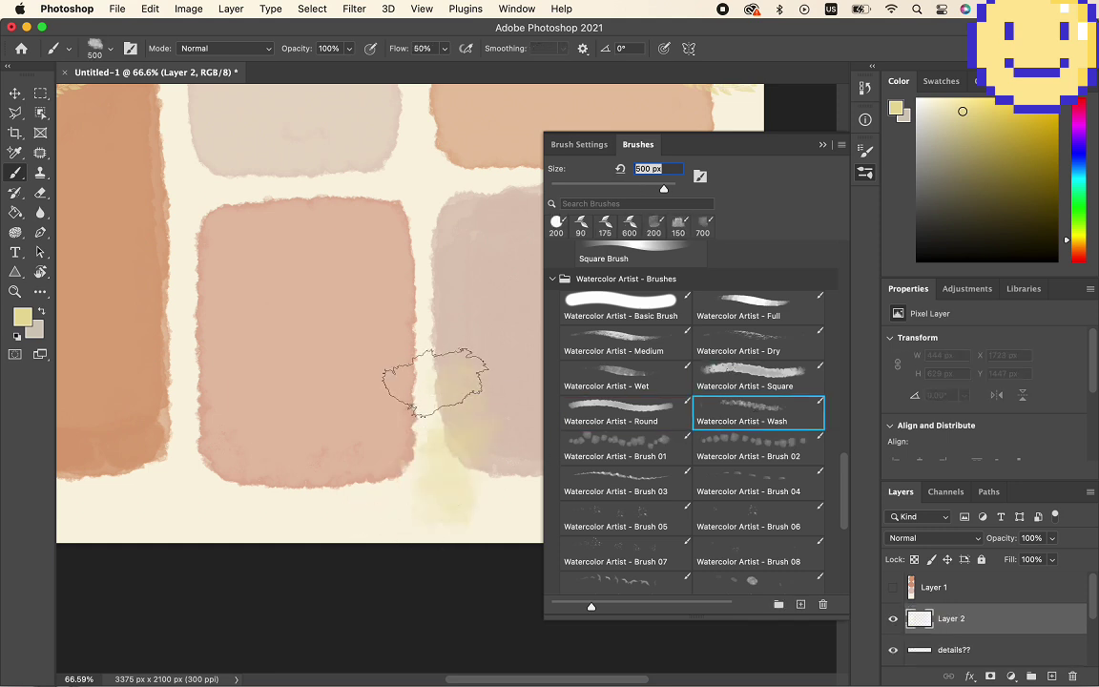
key("super+z")
scroll(703, 431, "down", 6)
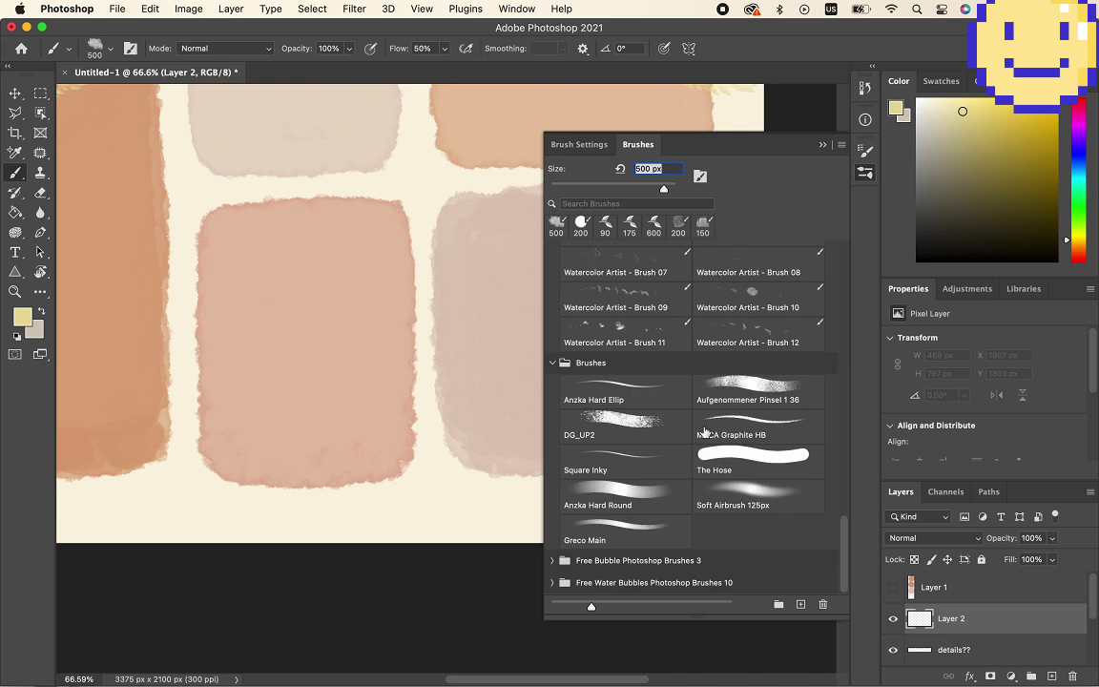
- Try strokes with the Soft Round, Kyle's Ultimate Pastel Palooza and KYLE Bonus Chunky Charcoal brushes over the lower middle box, and undo them all
scroll(702, 431, "up", 6)
left_click(625, 277)
mouse_move(318, 483)
left_mouse_down()
mouse_move(381, 485)
mouse_move(405, 517)
left_mouse_up()
key("super+z")
left_click(623, 509)
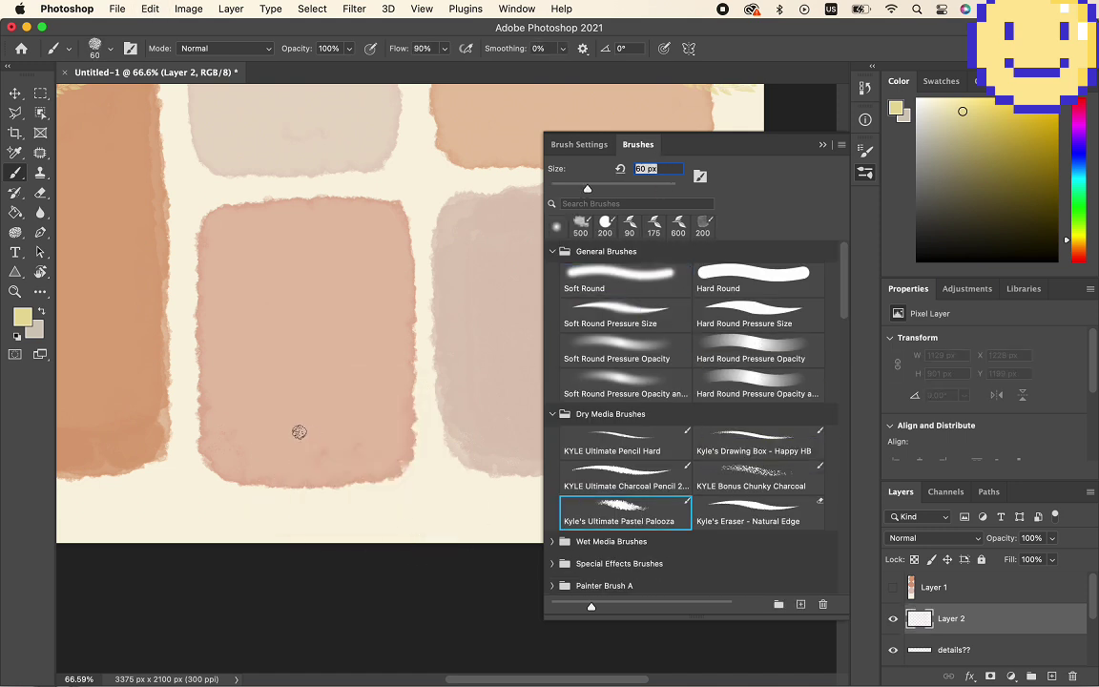
mouse_move(300, 432)
left_mouse_down()
mouse_move(344, 447)
mouse_move(355, 395)
mouse_move(358, 466)
left_mouse_up()
key("super+z")
left_click(778, 480)
mouse_move(364, 402)
left_mouse_down()
mouse_move(411, 341)
mouse_move(402, 458)
left_mouse_up()
key("super+z")
- Select the Kyle's Ultimate Pastel Palooza brush and rename the new layer to cats!
left_click(647, 526)
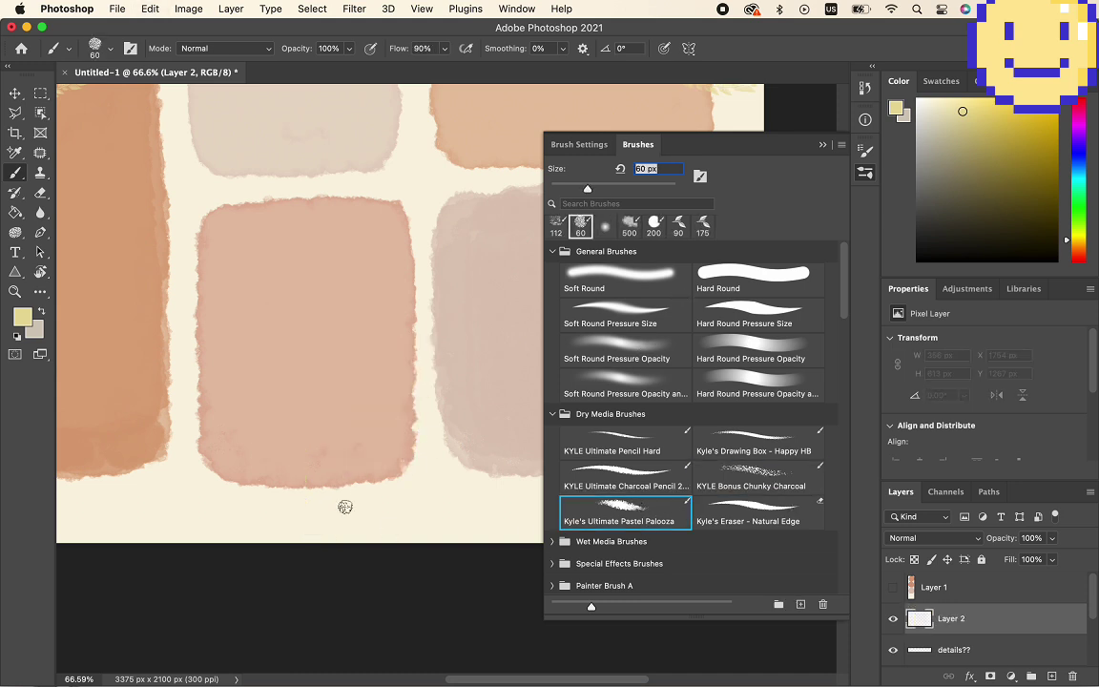
left_click_drag(367, 506, 434, 420)
key("super+z")
key("F5")
key("super+0")
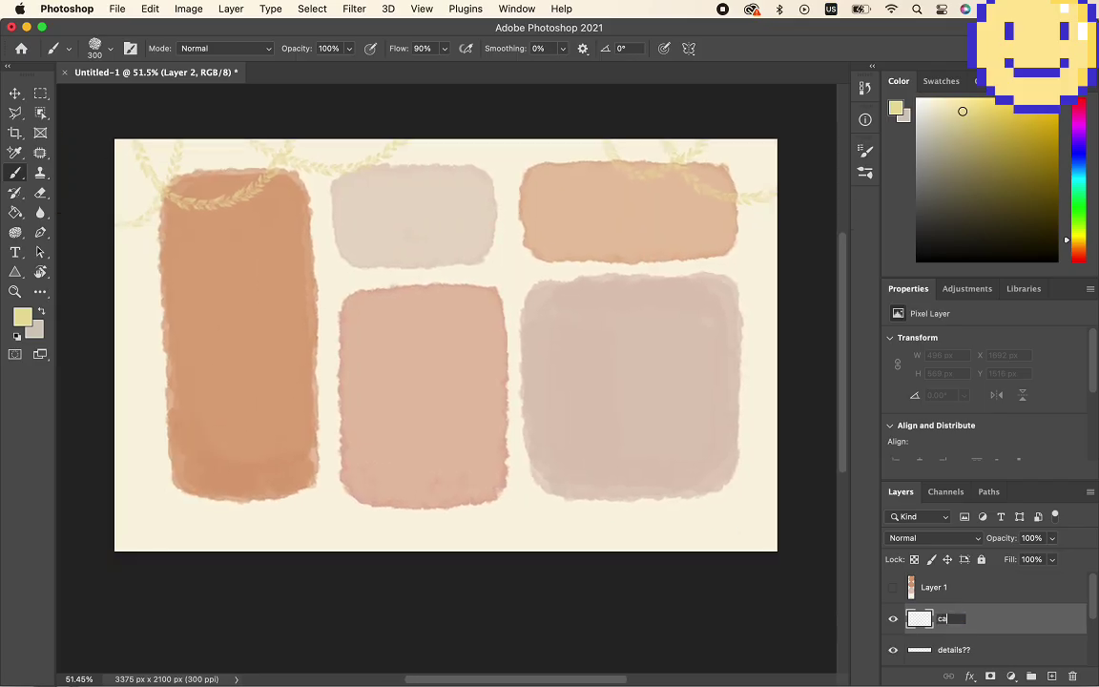
key("Return")
- Paint a dark brown rounded cat body about 555 by 562 px in the canvas's lower right corner with the brush at 300 px
scroll(615, 503, "up", 5)
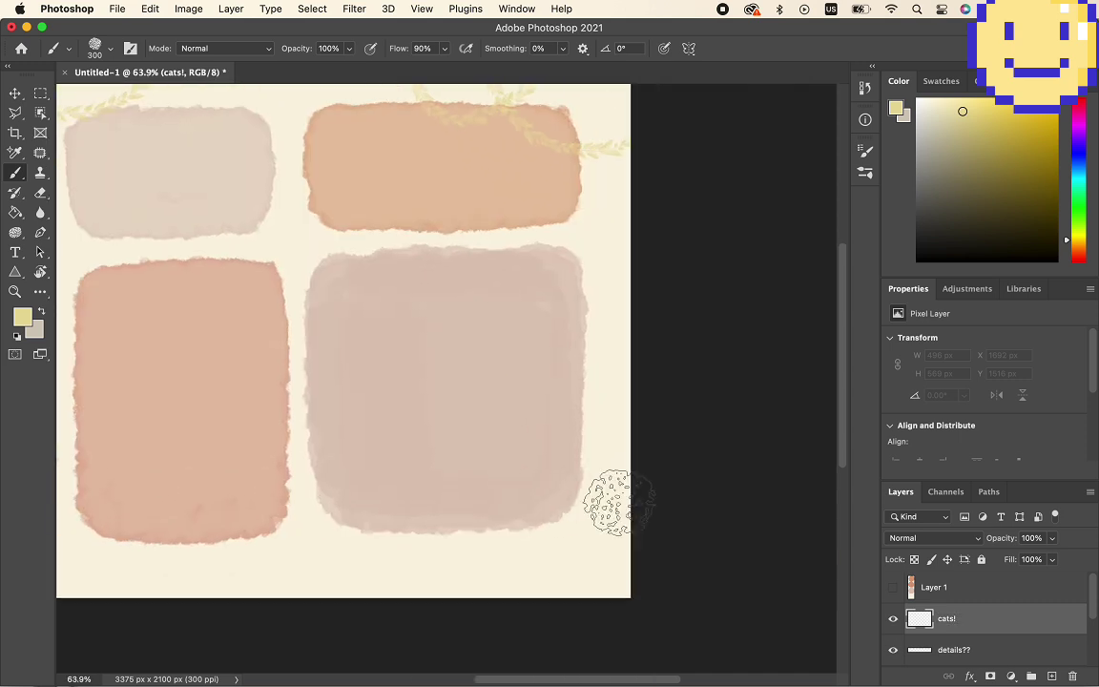
mouse_move(981, 194)
left_mouse_down()
mouse_move(995, 186)
mouse_move(980, 199)
left_mouse_up()
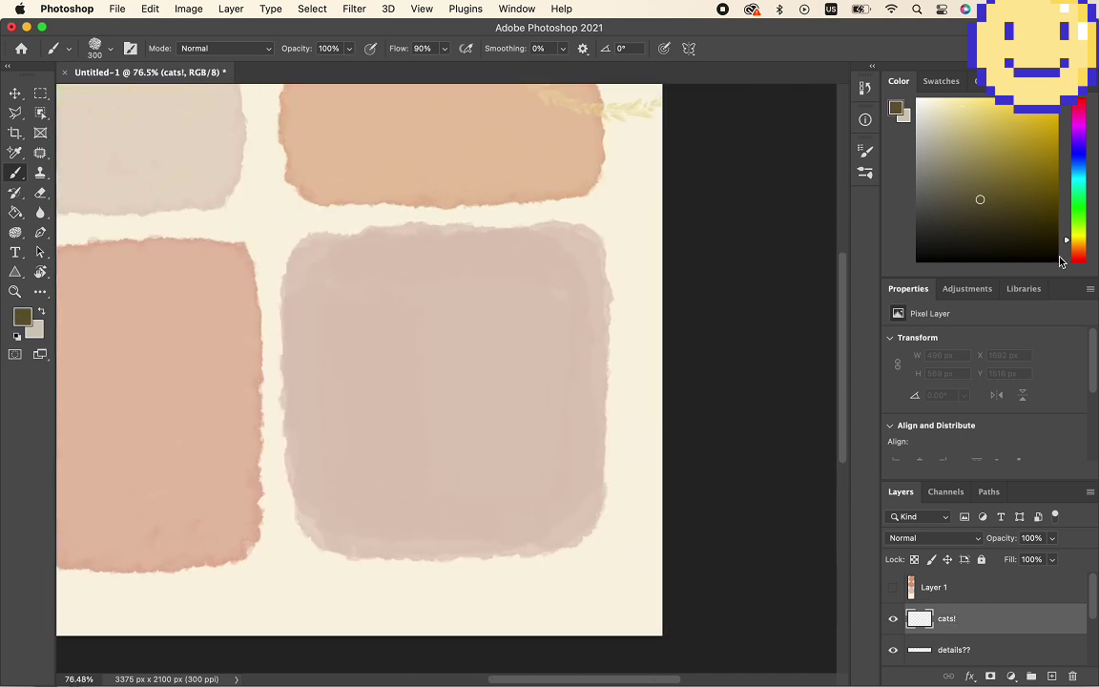
left_click(1078, 247)
mouse_move(520, 536)
left_mouse_down()
mouse_move(532, 507)
mouse_move(602, 584)
mouse_move(598, 598)
mouse_move(532, 564)
mouse_move(574, 626)
mouse_move(593, 565)
mouse_move(569, 508)
mouse_move(603, 589)
mouse_move(560, 619)
mouse_move(533, 586)
mouse_move(533, 524)
mouse_move(561, 604)
left_mouse_up()
scroll(564, 607, "up", 5)
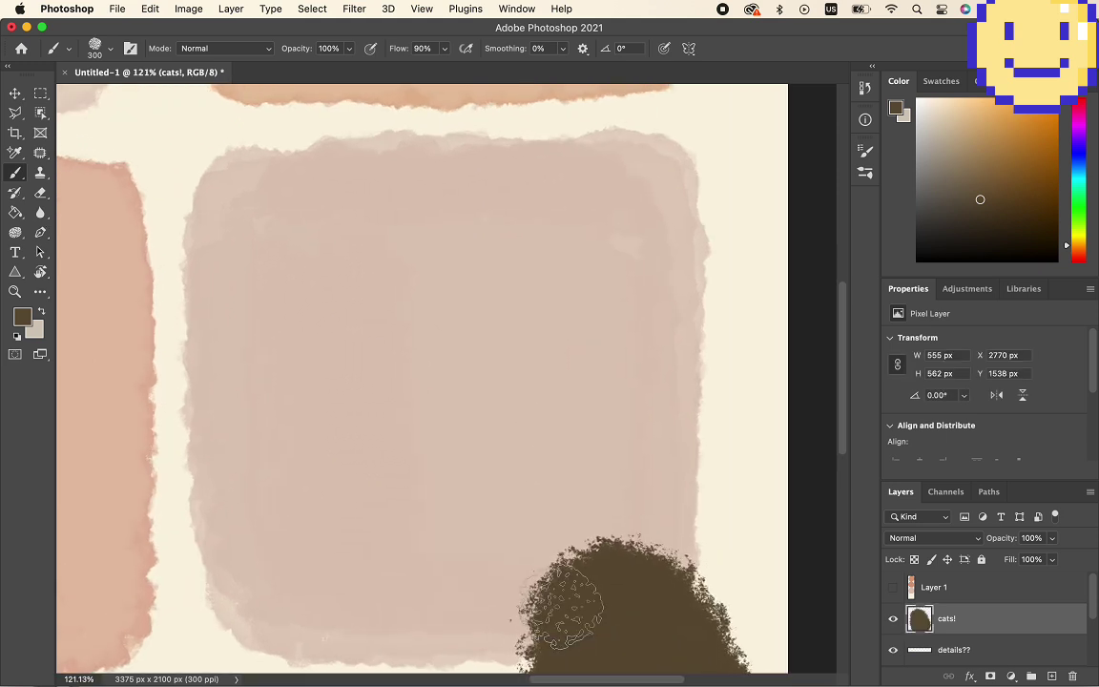
scroll(567, 606, "down", 5)
scroll(566, 601, "up", 5)
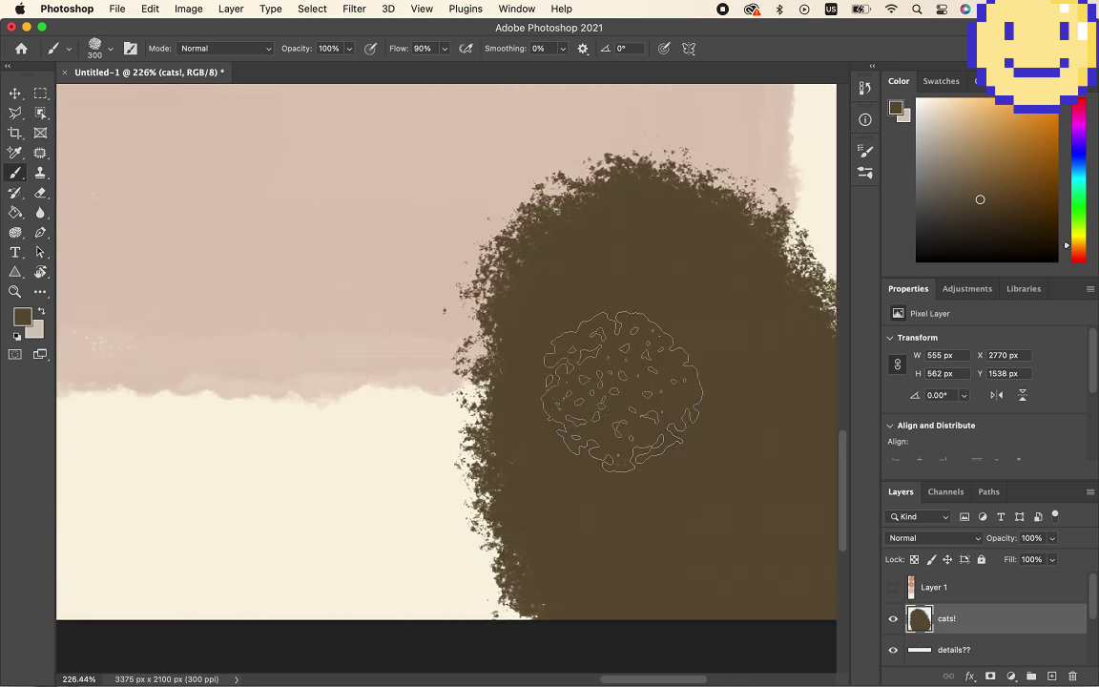
scroll(611, 372, "down", 8)
scroll(620, 391, "down", 4)
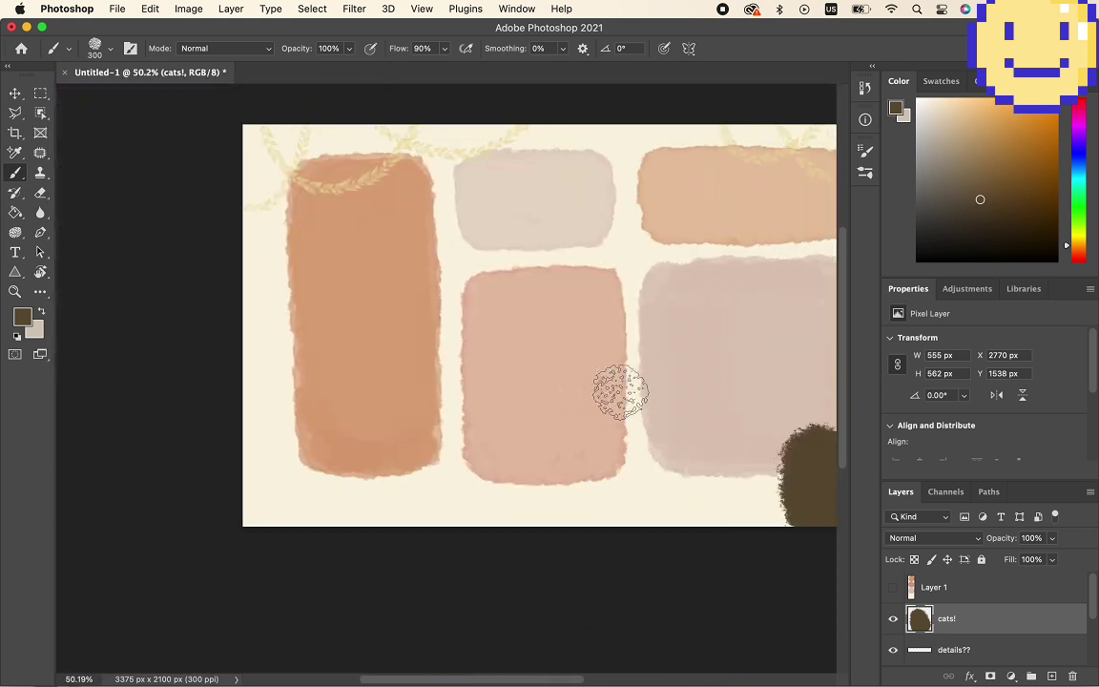
scroll(620, 391, "right", 5)
scroll(620, 391, "left", 2)
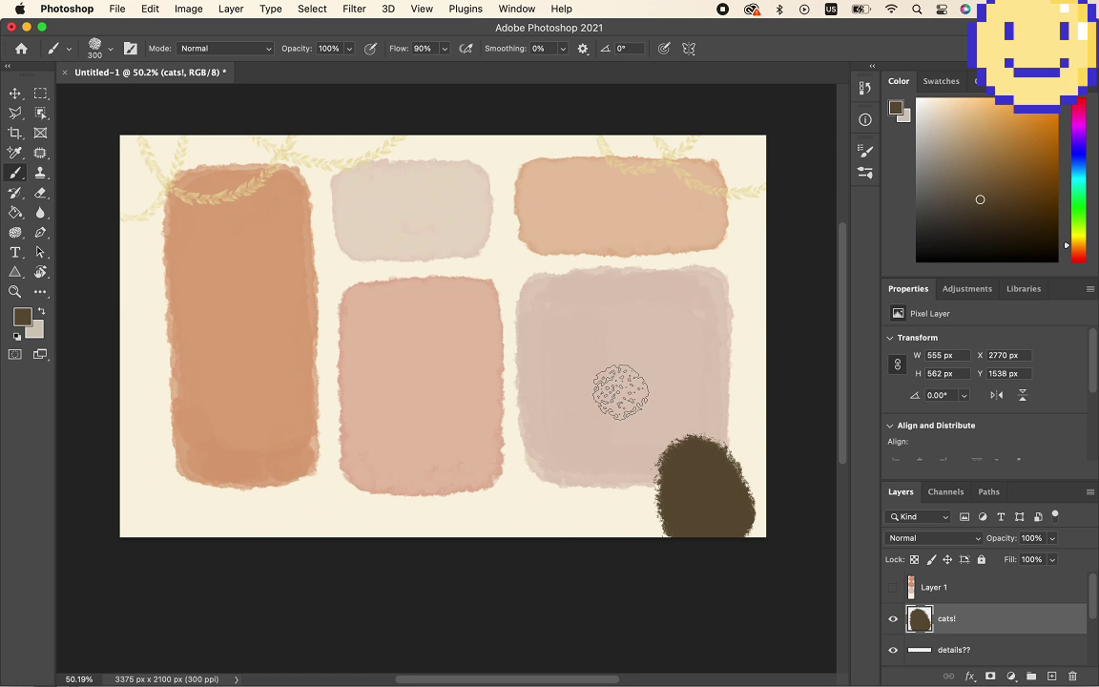
- Paint a curled dark brown tail extending left from the base of the cat's body with a 90 px brush
key("bracketleft")
key("bracketleft")
key("bracketleft")
key("bracketleft")
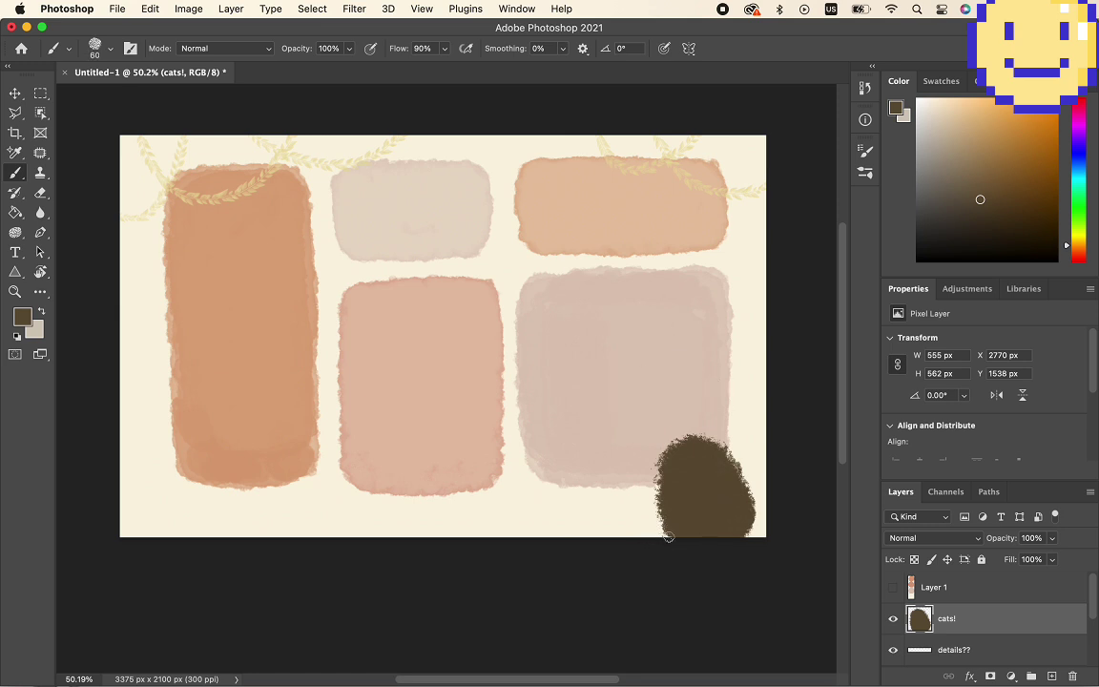
key("super+z")
key("bracketright")
key("bracketright")
key("bracketright")
mouse_move(624, 495)
left_mouse_down()
mouse_move(613, 517)
mouse_move(660, 541)
mouse_move(631, 491)
mouse_move(627, 500)
left_mouse_up()
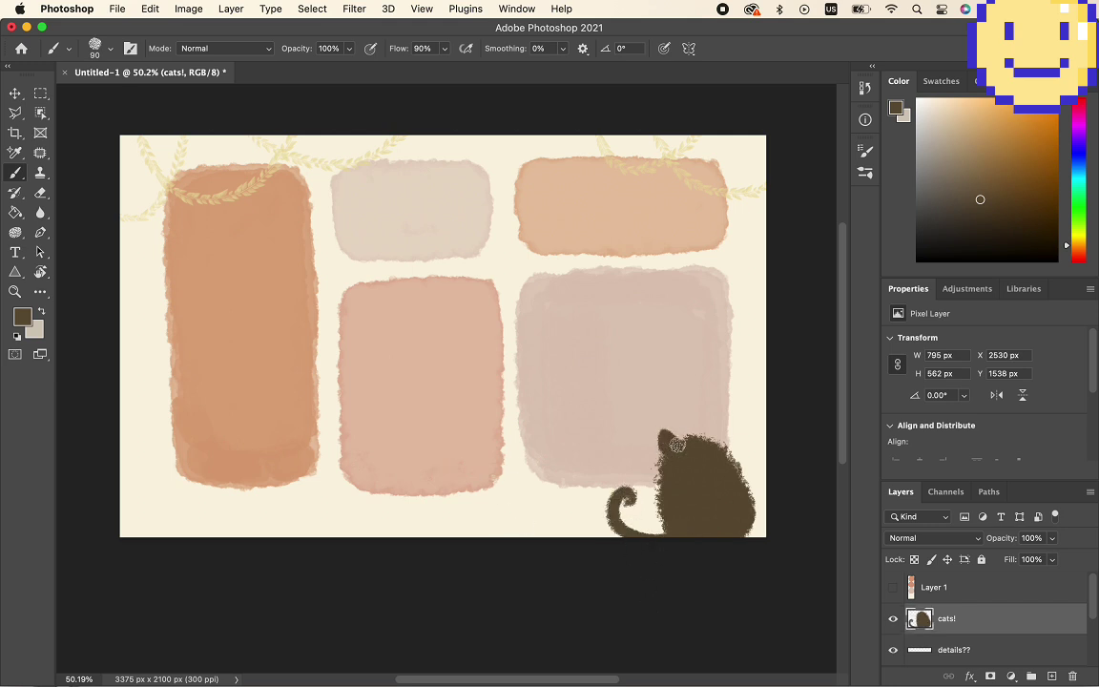
- Replace the first ear attempt with two pointed ears on the brown cat using a 70 px brush, keeping the curled tail
key("bracketleft")
key("cmd+z")
key("cmd+z")
key("cmd+z")
key("cmd+z")
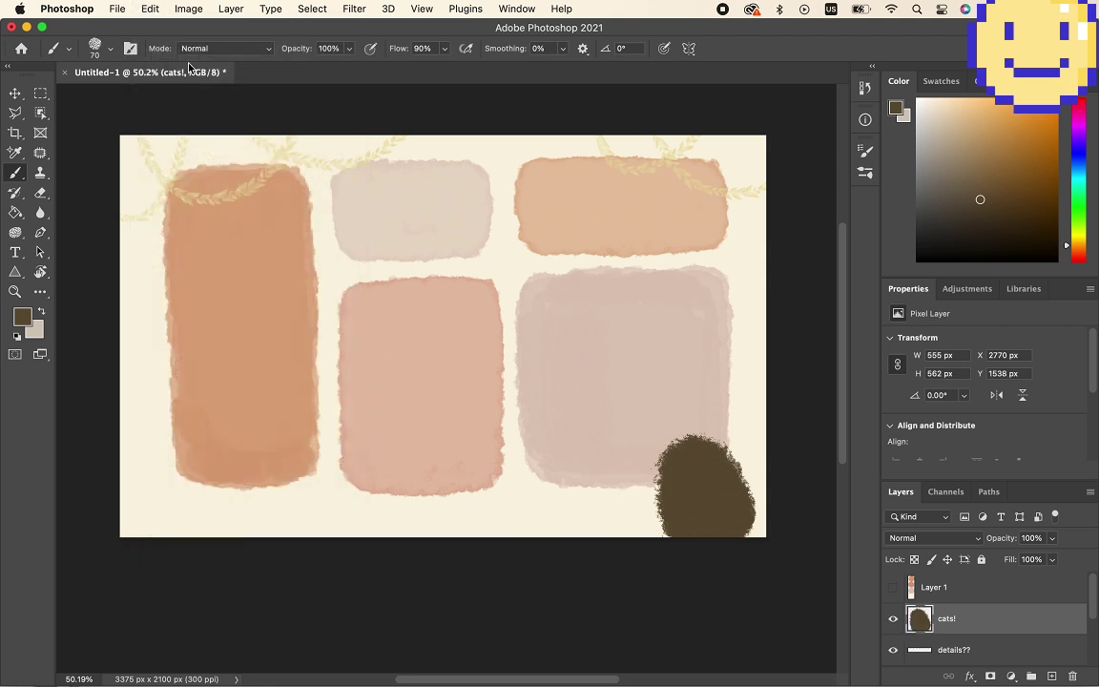
left_click(150, 9)
left_click(195, 47)
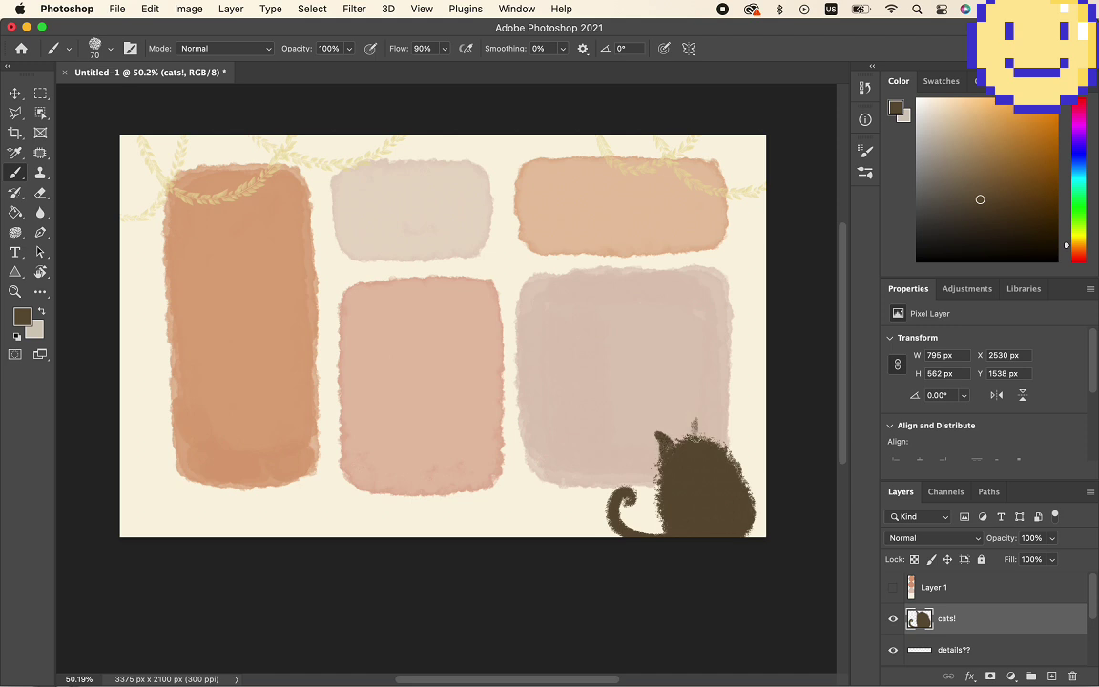
key("cmd+shift+z")
- Set the foreground colour to a medium blue and enlarge the brush to 175 px
left_click_drag(1075, 158, 1074, 157)
left_click(973, 133)
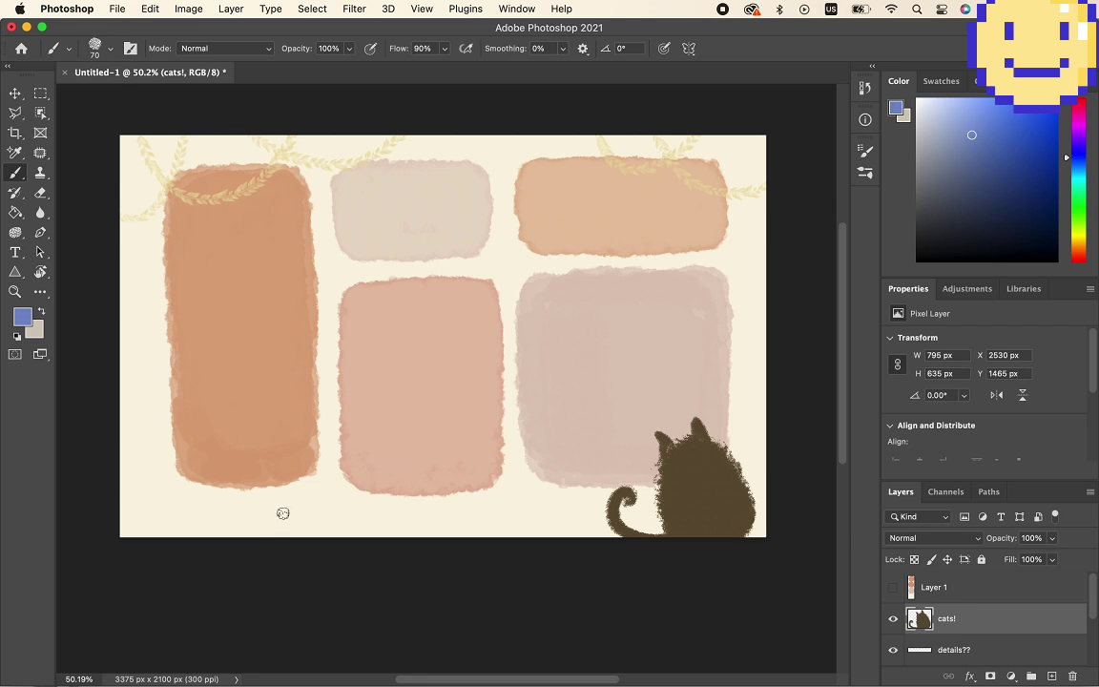
key("bracketright")
key("bracketright")
key("bracketright")
key("bracketright")
- Try a blue cat body at the bottom of the tall orange block and another on the small beige box's lower edge, and undo both
left_click_drag(214, 464, 240, 455)
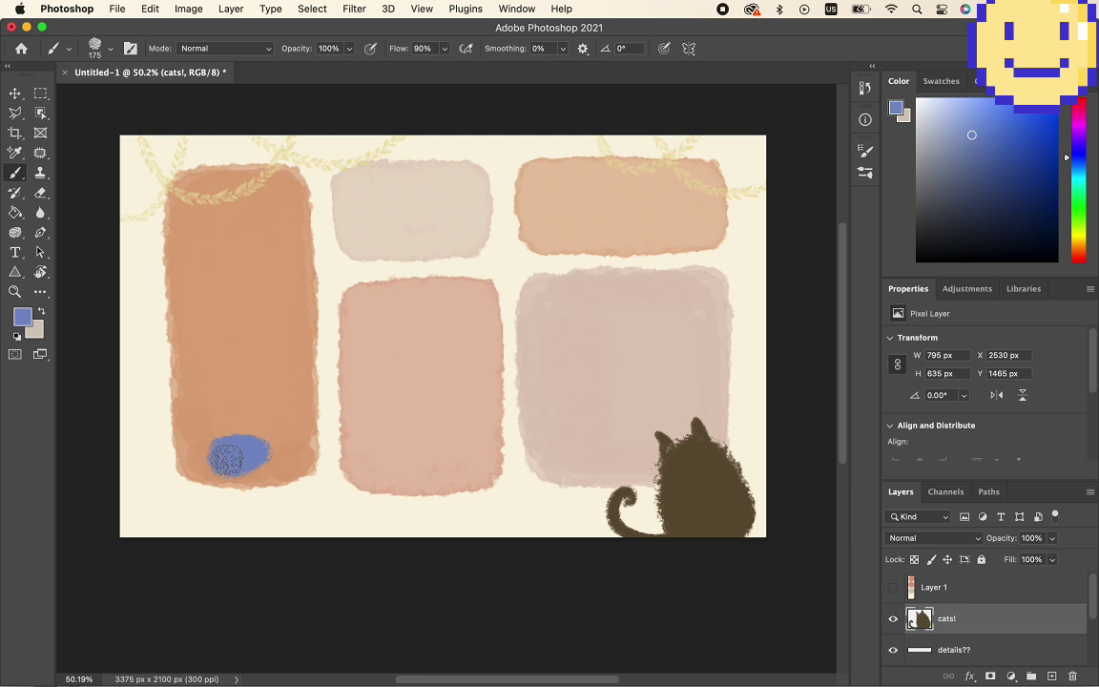
key("cmd+z")
mouse_move(405, 255)
left_mouse_down()
mouse_move(417, 240)
mouse_move(450, 244)
left_mouse_up()
key("super+z")
- Paint a greyish-blue lying cat body across the small beige box's lower edge, with a curled tail hanging towards the pink box below
left_click(938, 140)
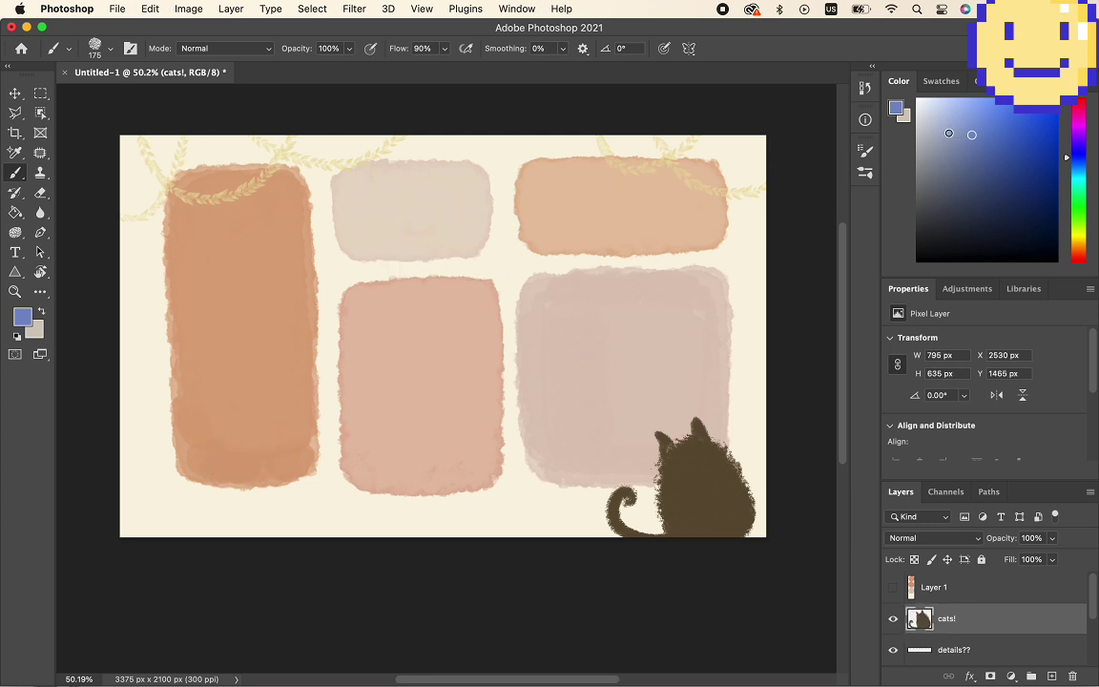
mouse_move(383, 246)
left_mouse_down()
mouse_move(409, 232)
mouse_move(411, 249)
mouse_move(411, 223)
mouse_move(430, 225)
mouse_move(410, 222)
mouse_move(395, 233)
mouse_move(444, 241)
left_mouse_up()
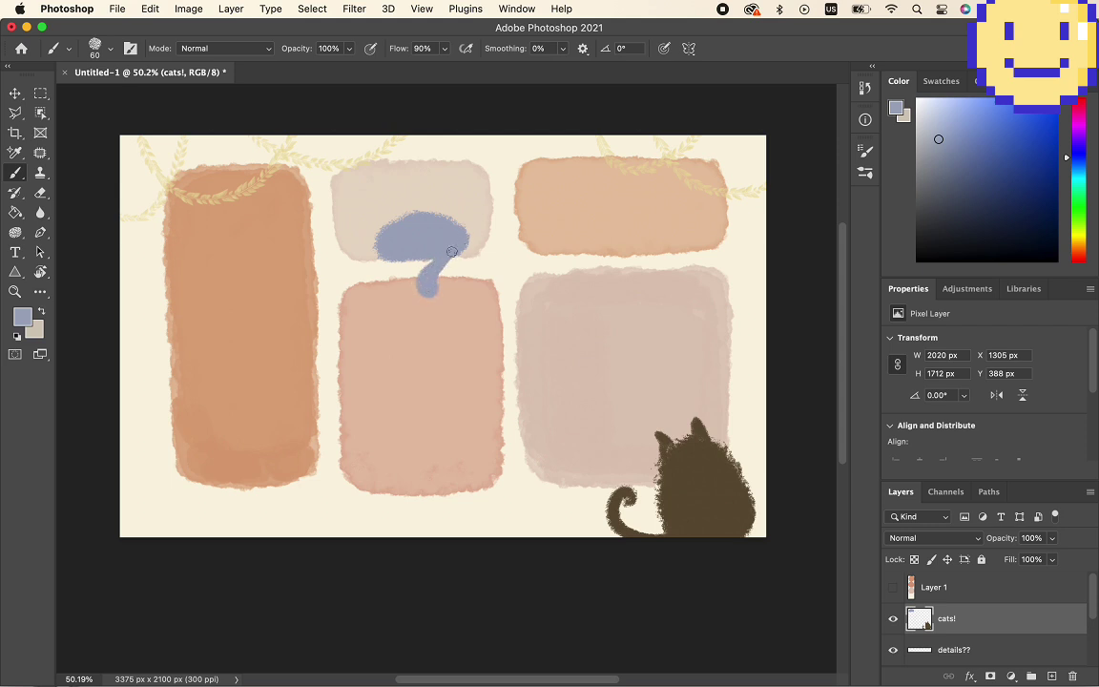
key("super+z")
key("bracketright")
left_click_drag(440, 256, 439, 287)
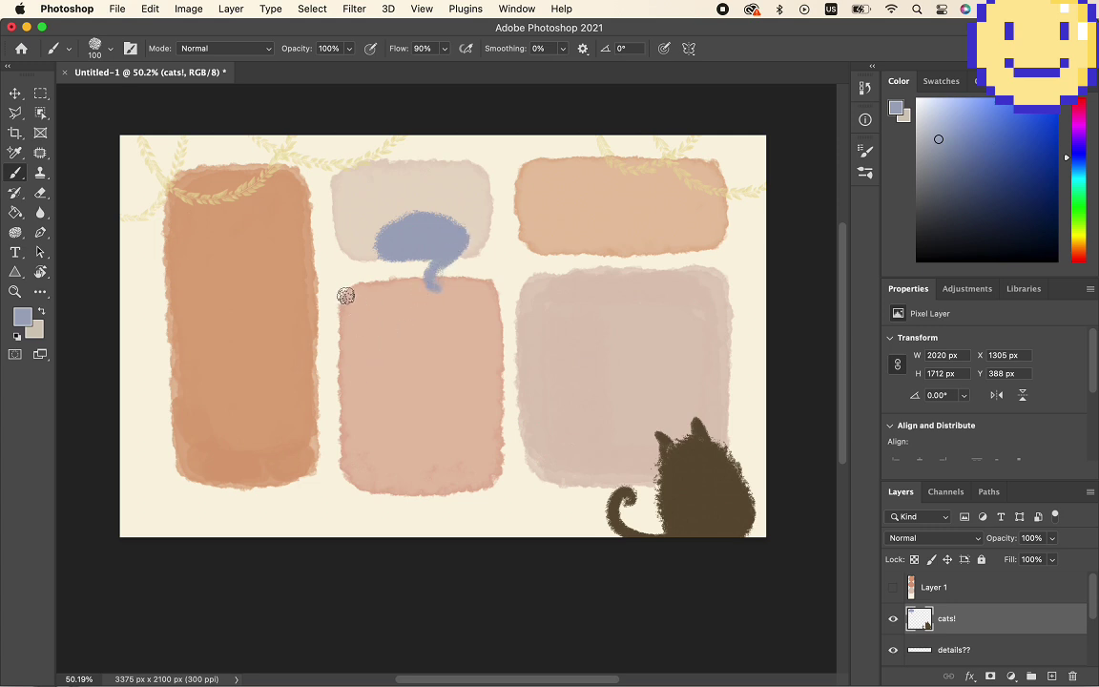
- Change the foreground colour to a pale cream-yellow
scroll(345, 296, "up", 3)
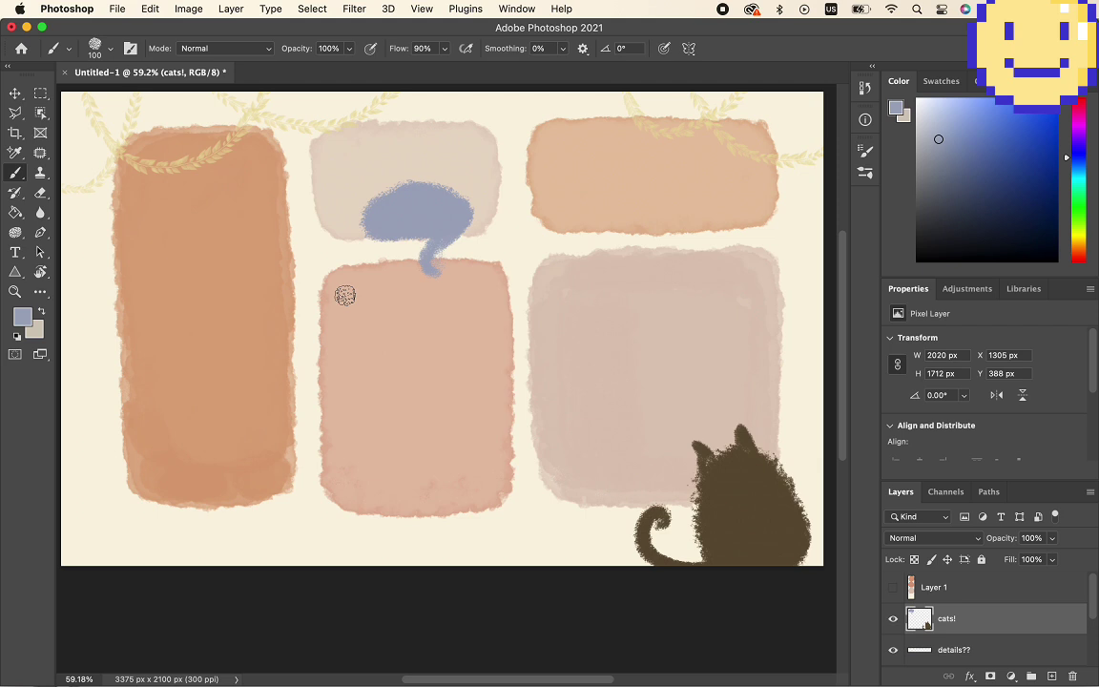
scroll(345, 296, "left", 5)
scroll(346, 296, "up", 1)
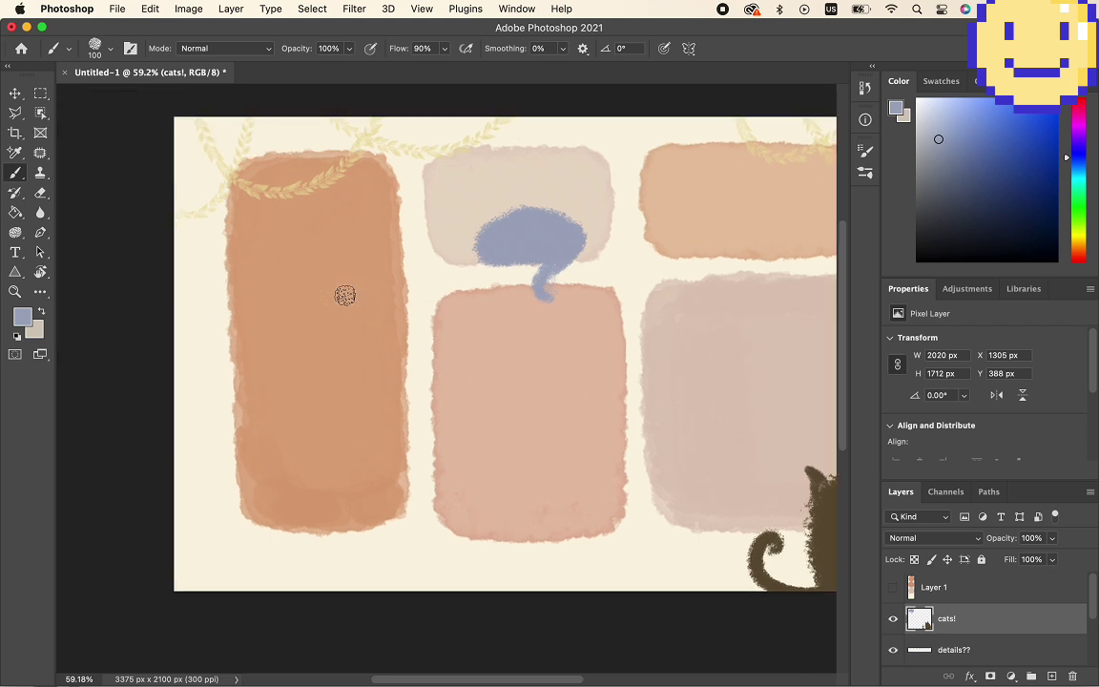
scroll(345, 296, "right", 6)
left_click(960, 190)
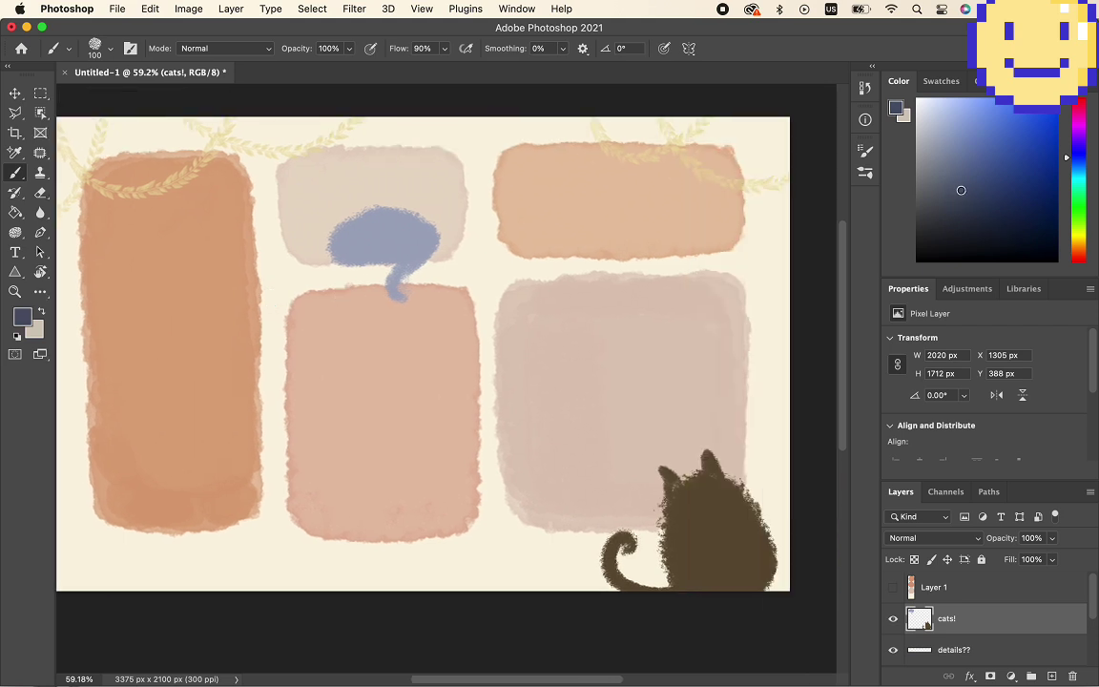
mouse_move(1079, 249)
left_mouse_down()
mouse_move(1079, 231)
mouse_move(1080, 247)
left_mouse_up()
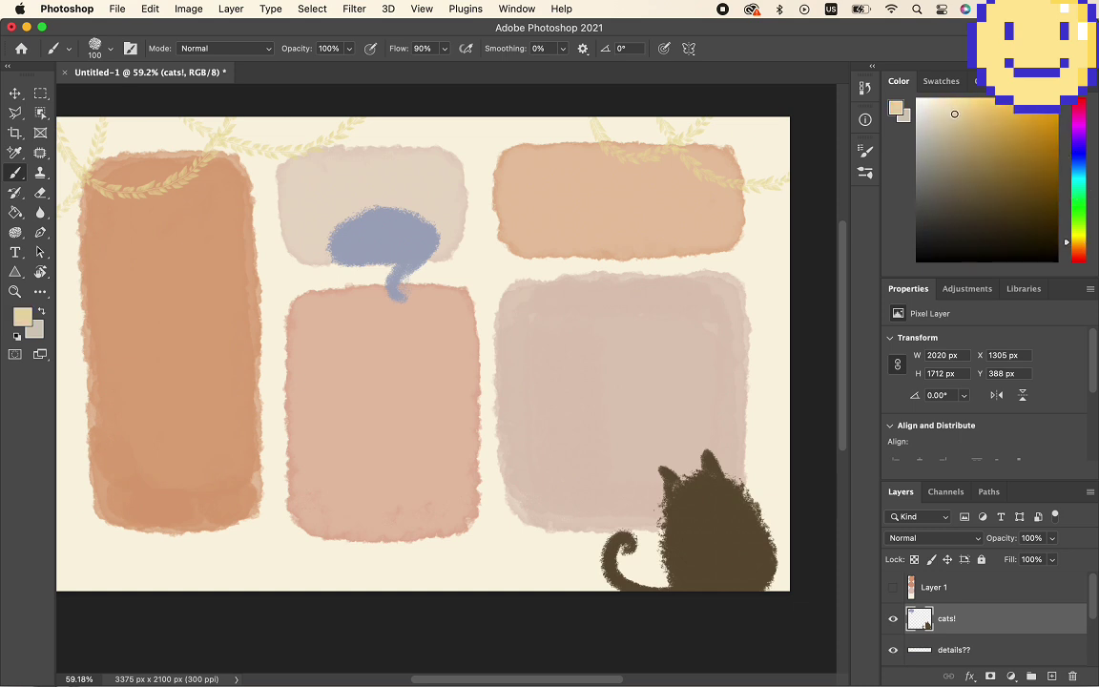
- Enlarge the brush to 200 px, try a pale yellow cat shape at the bottom of the tall orange block, and undo it
scroll(366, 390, "left", 5)
scroll(367, 390, "up", 5)
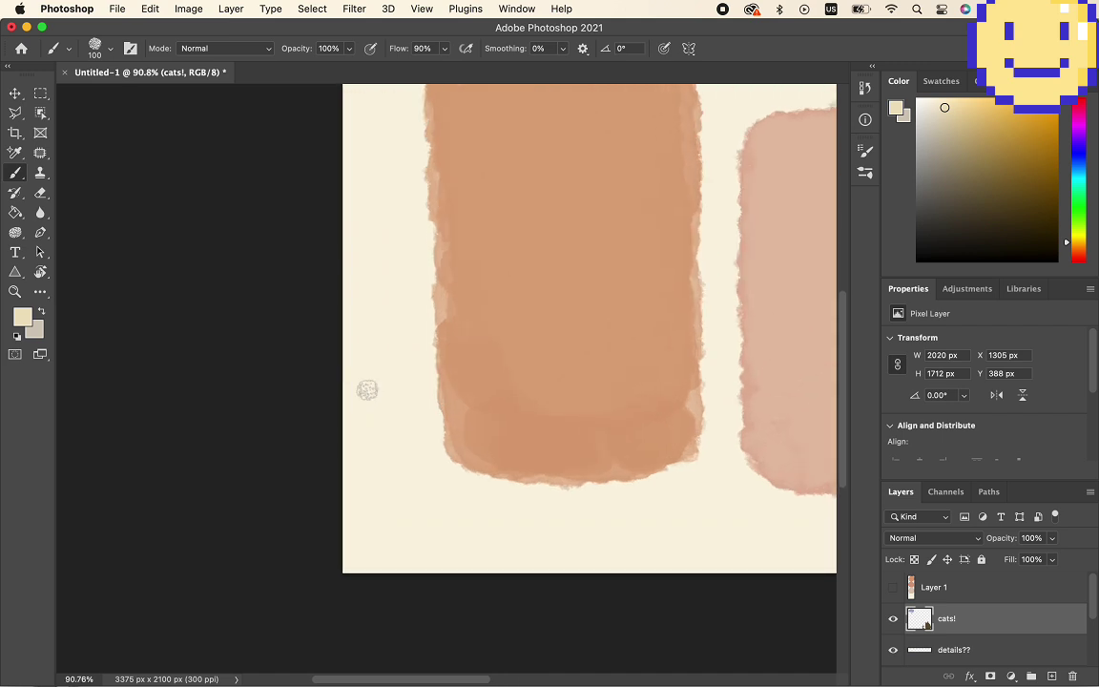
scroll(368, 389, "right", 6)
key("bracketright")
key("bracketright")
key("bracketright")
key("bracketright")
mouse_move(278, 456)
left_mouse_down()
mouse_move(316, 474)
mouse_move(339, 399)
mouse_move(318, 382)
mouse_move(309, 440)
mouse_move(311, 393)
mouse_move(339, 468)
left_mouse_up()
key("super+z")
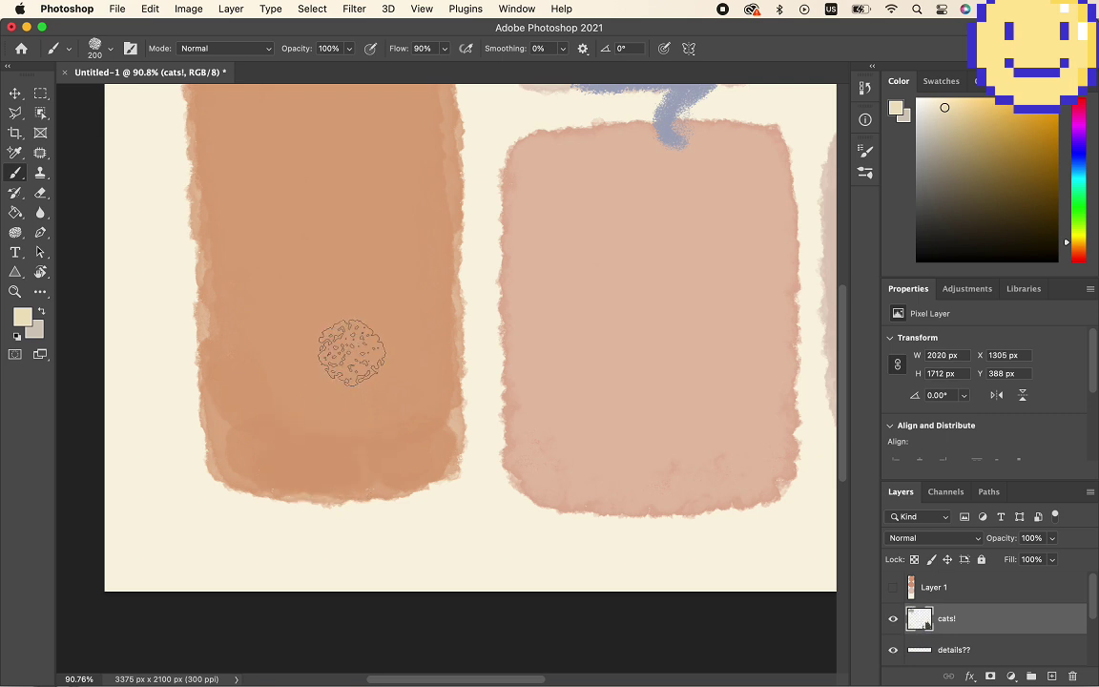
- Paint a pale yellow sitting cat body in the lower right corner of the tall orange block
left_click(402, 396)
mouse_move(402, 396)
left_mouse_down()
mouse_move(327, 460)
mouse_move(377, 470)
mouse_move(408, 455)
mouse_move(396, 454)
mouse_move(430, 392)
mouse_move(428, 348)
mouse_move(344, 447)
mouse_move(416, 310)
mouse_move(432, 362)
mouse_move(413, 346)
mouse_move(349, 450)
mouse_move(383, 467)
mouse_move(396, 456)
mouse_move(411, 384)
mouse_move(372, 428)
left_mouse_up()
scroll(388, 467, "right", 10)
scroll(388, 467, "left", 11)
scroll(388, 467, "up", 1)
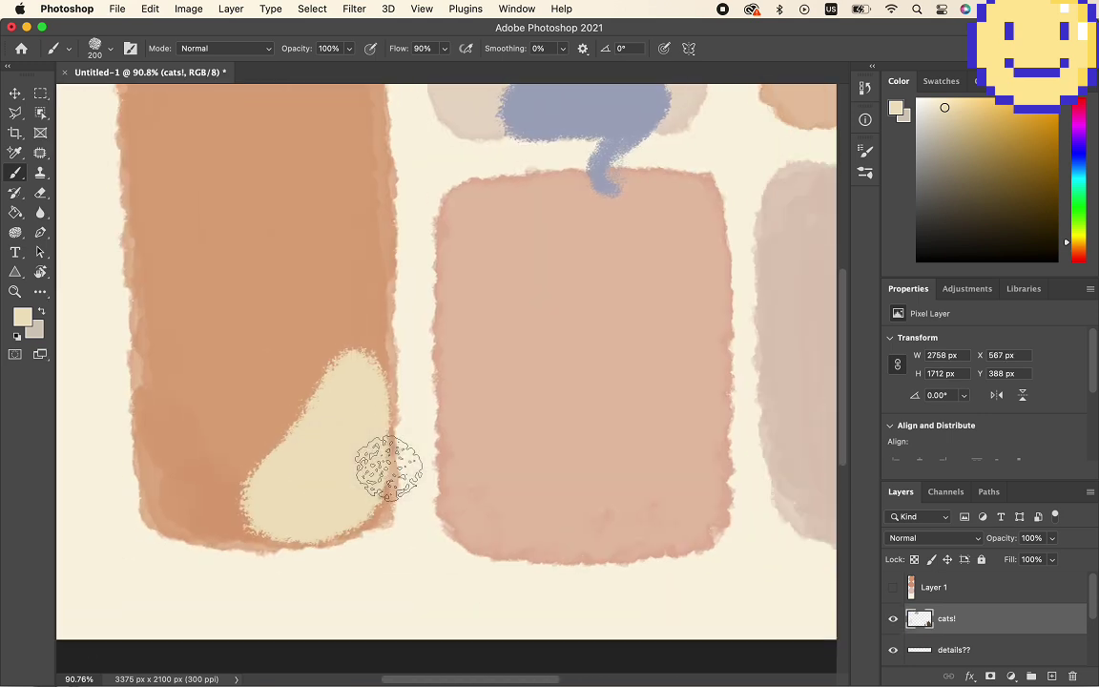
- Give the pale yellow cat an upturned tail with a 70 px brush and two ears with a 45 px brush
key("[")
key("bracketleft")
key("bracketleft")
key("bracketleft")
key("bracketleft")
key("bracketleft")
key("bracketleft")
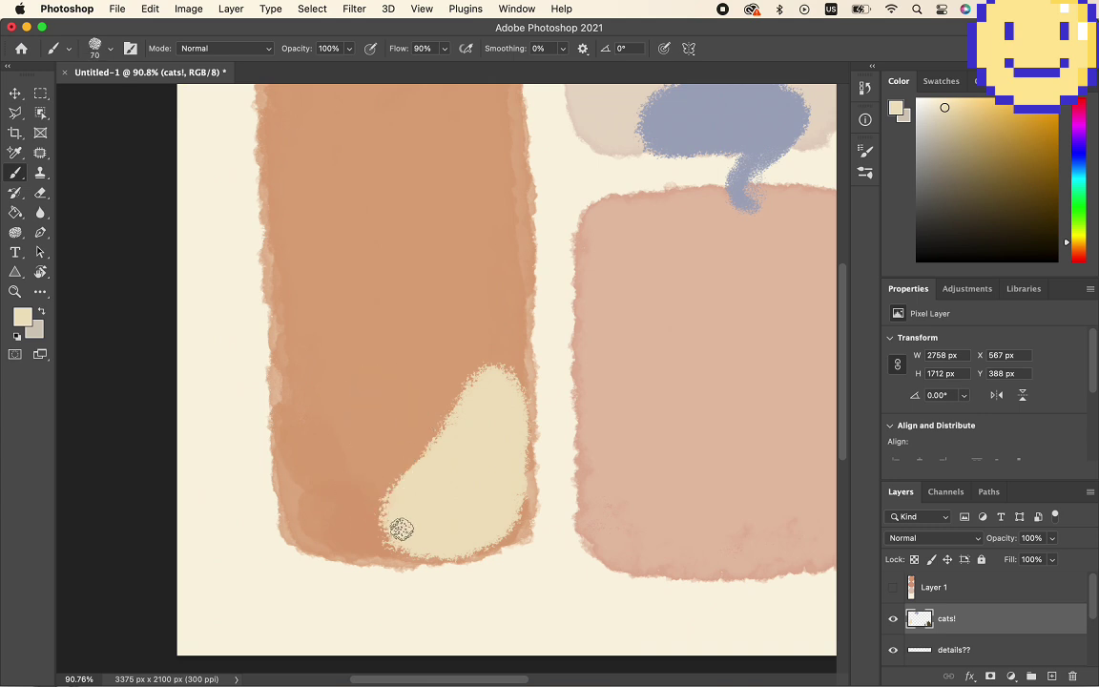
mouse_move(401, 531)
left_mouse_down()
mouse_move(330, 481)
mouse_move(348, 477)
mouse_move(336, 468)
mouse_move(390, 524)
mouse_move(378, 535)
mouse_move(343, 498)
mouse_move(349, 470)
mouse_move(322, 469)
mouse_move(328, 507)
mouse_move(345, 477)
mouse_move(353, 506)
left_mouse_up()
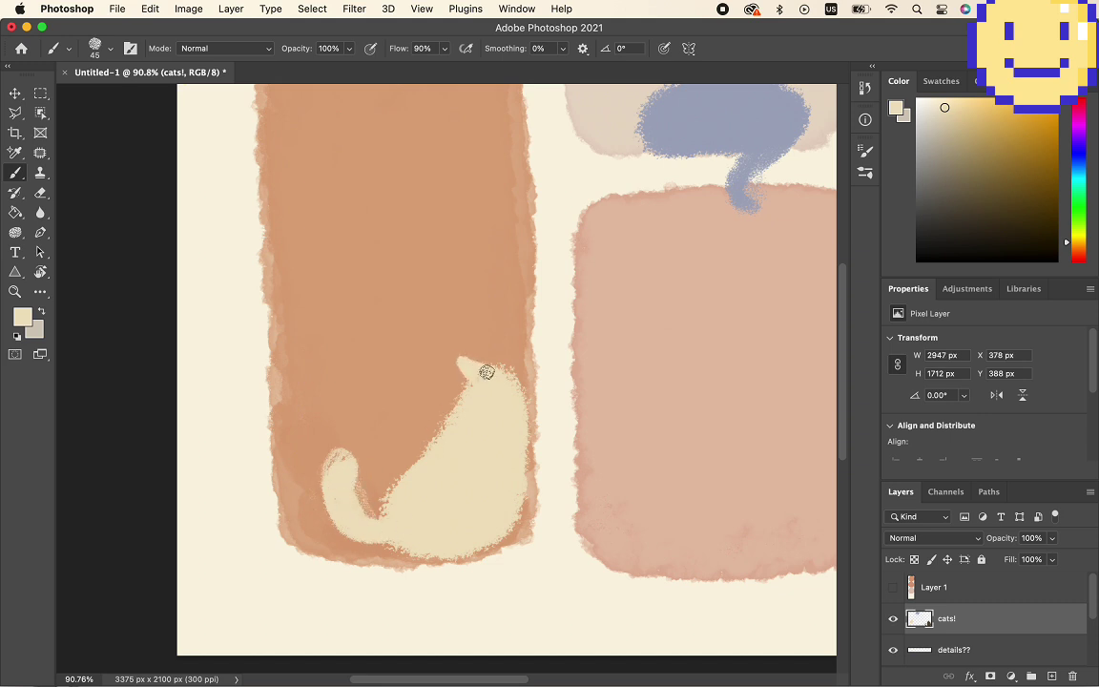
- Sample the cat's dark brown and extend its back to the canvas's right edge with a 175 px brush
scroll(458, 466, "right", 15)
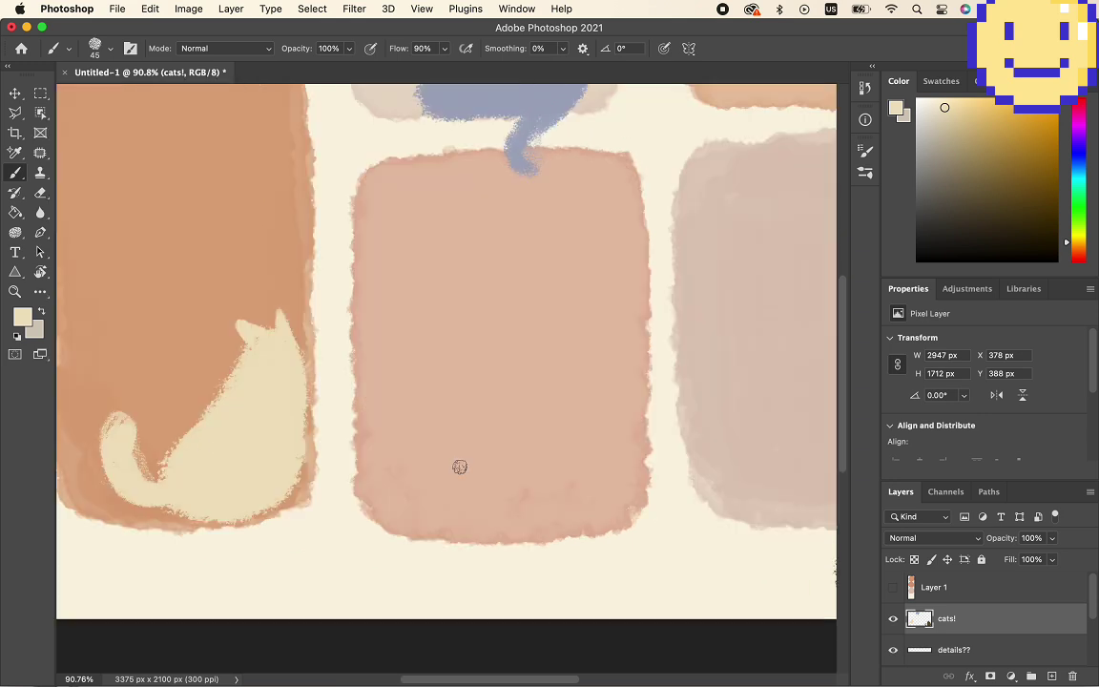
key("bracketright")
key("bracketright")
key("bracketright")
key("bracketright")
key("bracketright")
key("bracketright")
key("bracketright")
left_click(392, 533, "alt")
mouse_move(437, 588)
left_mouse_down()
mouse_move(465, 571)
mouse_move(392, 523)
mouse_move(447, 538)
mouse_move(446, 608)
left_mouse_up()
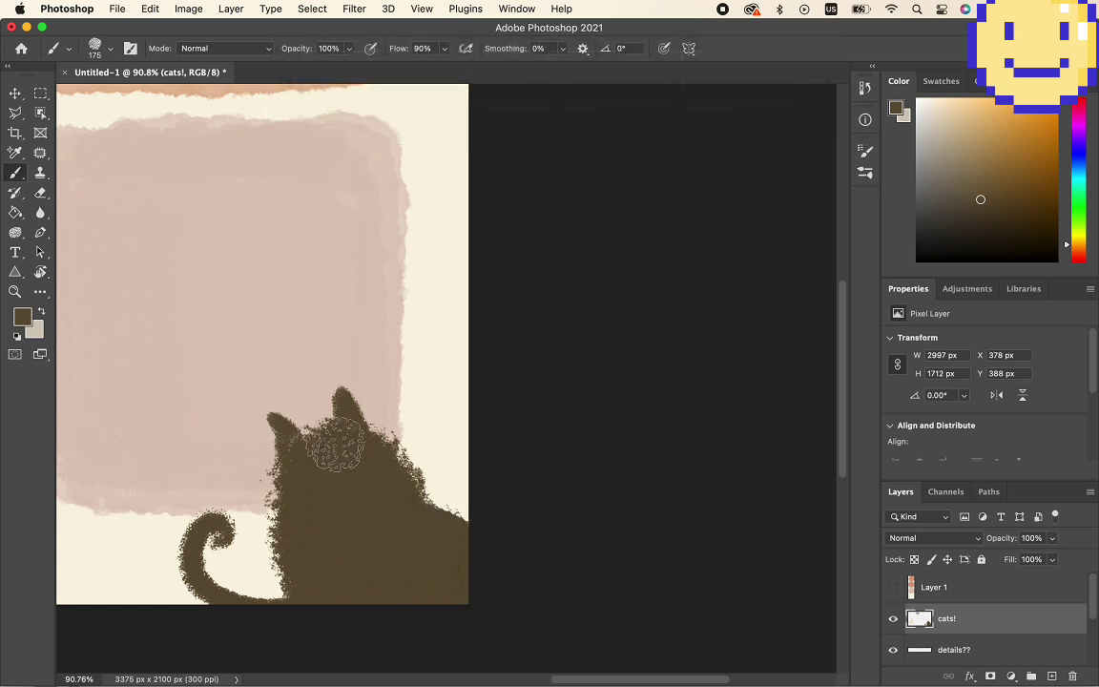
- Try to thicken the brown cat's ears and head with the 175 px brush, and undo the strokes
mouse_move(336, 446)
left_mouse_down()
mouse_move(338, 406)
mouse_move(351, 404)
mouse_move(375, 462)
mouse_move(283, 406)
mouse_move(276, 467)
mouse_move(355, 571)
mouse_move(284, 450)
mouse_move(314, 506)
left_mouse_up()
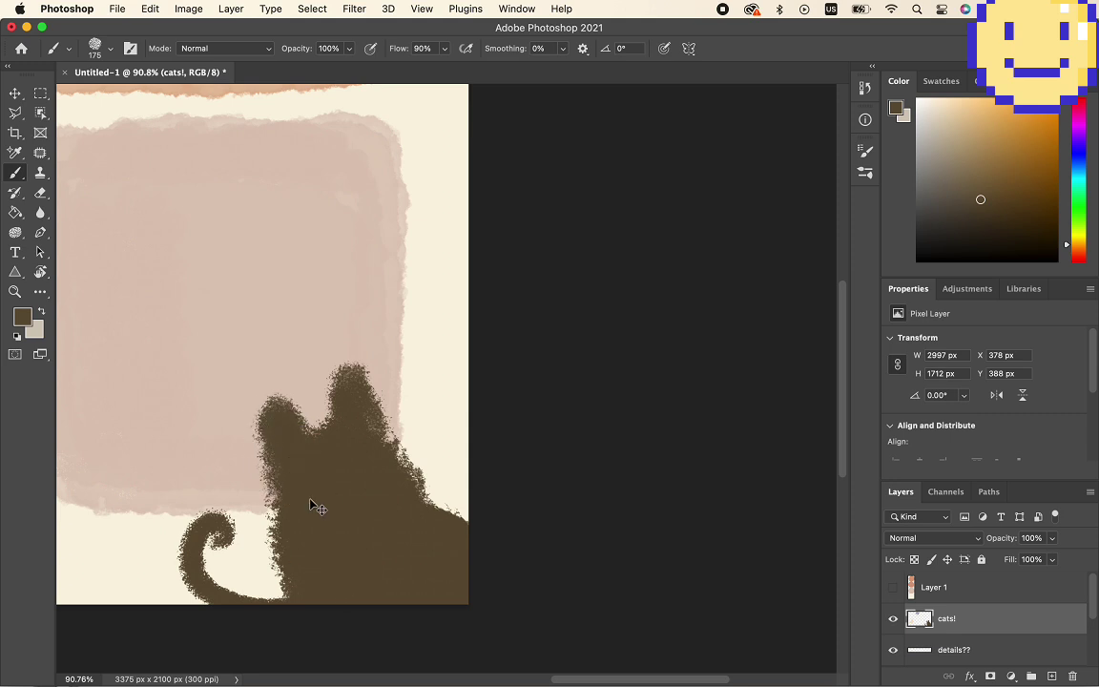
key("super+z")
key("super+z")
- Reduce the brush to 45 px and reshape the brown cat's ears into taller, sharply pointed triangles
key("bracketleft")
key("bracketleft")
key("bracketleft")
key("bracketleft")
key("bracketleft")
key("bracketleft")
key("bracketleft")
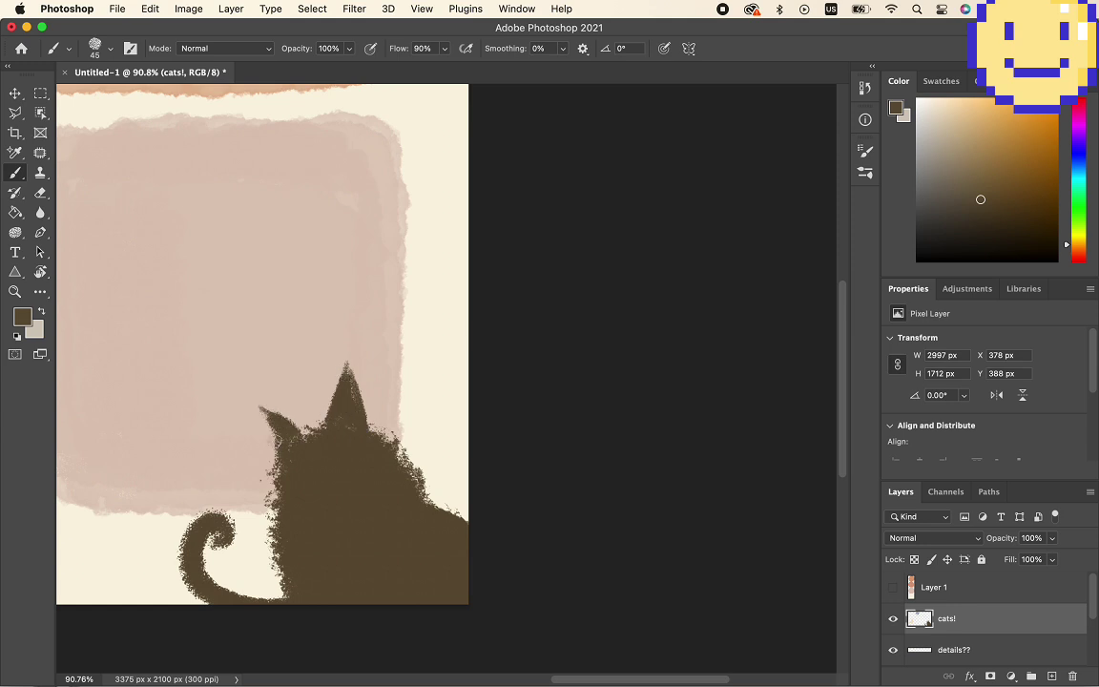
scroll(323, 453, "down", 5)
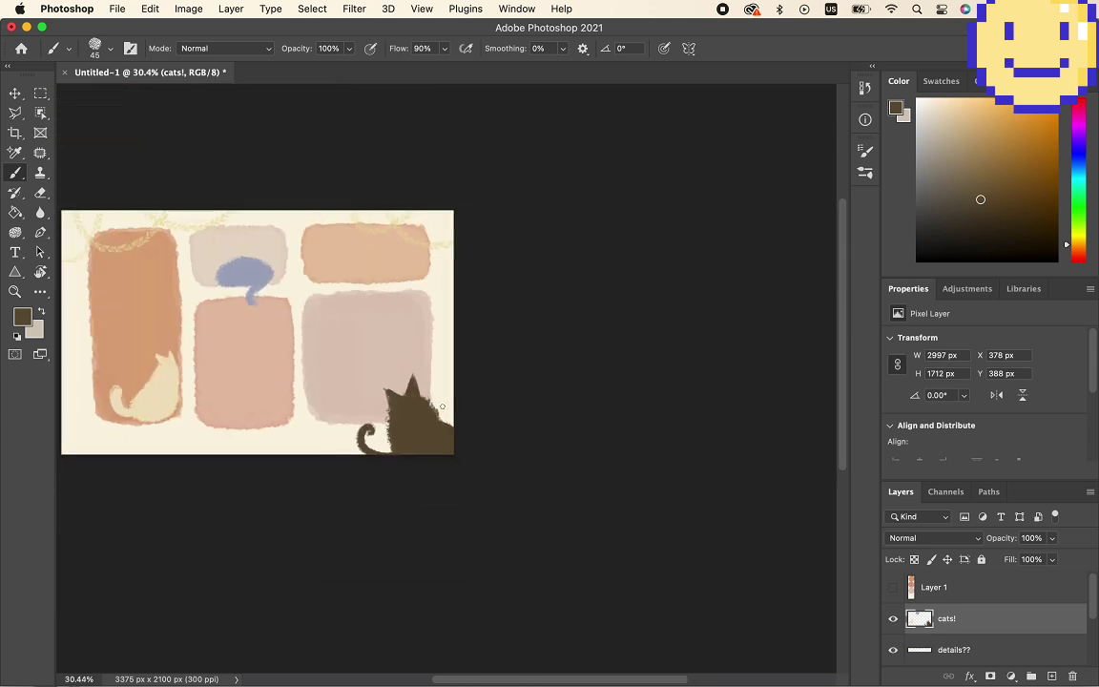
scroll(437, 393, "up", 5)
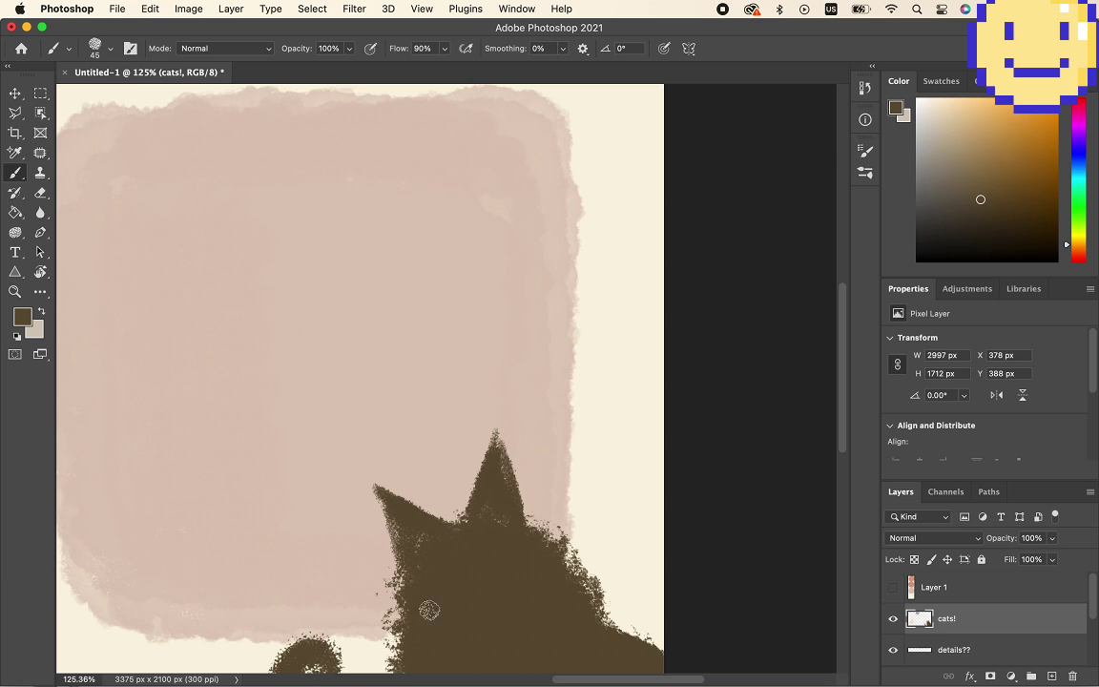
scroll(428, 609, "down", 4)
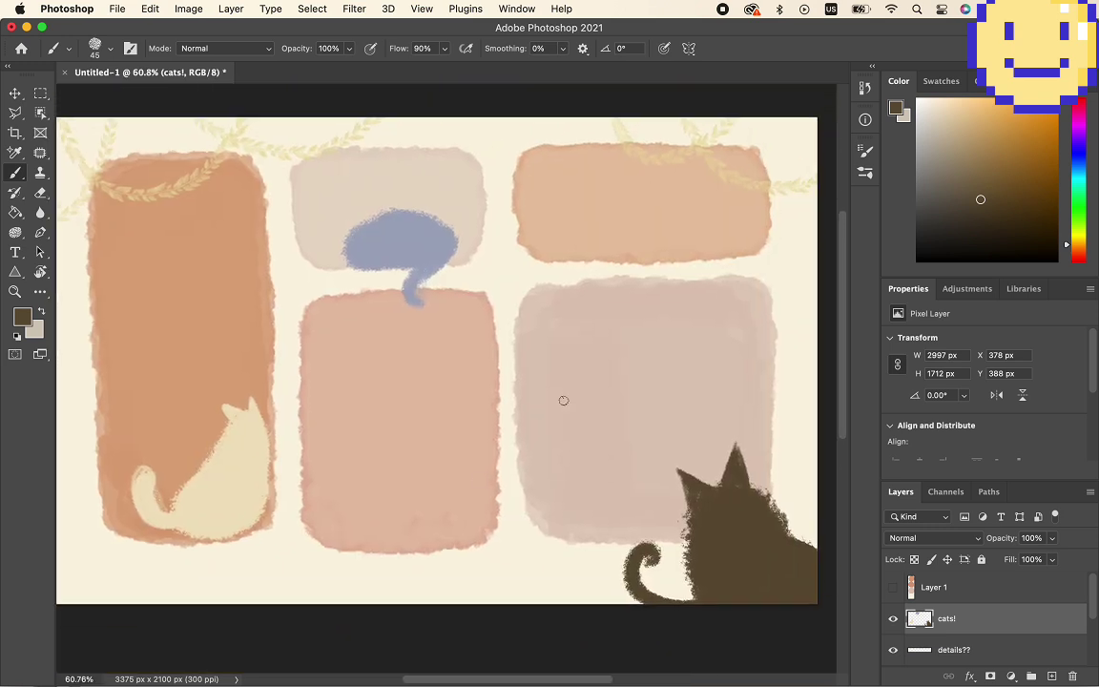
- Add a new layer above the cats! layer and reduce the brush to 35 px
left_click(1051, 675)
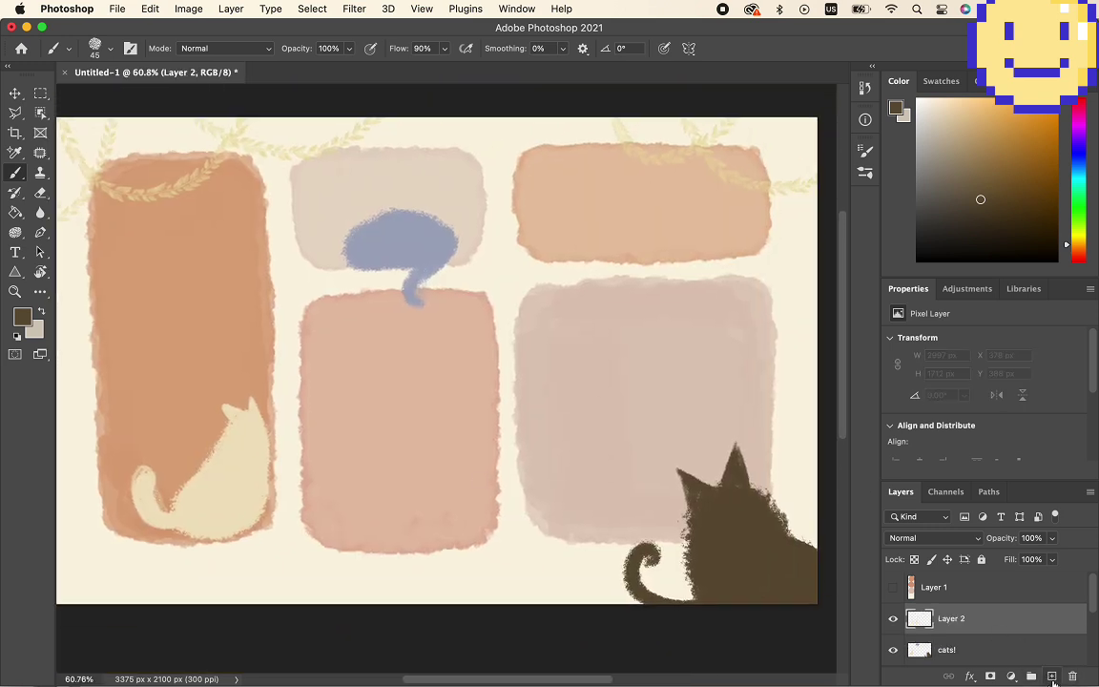
scroll(373, 387, "up", 3)
key("bracketleft")
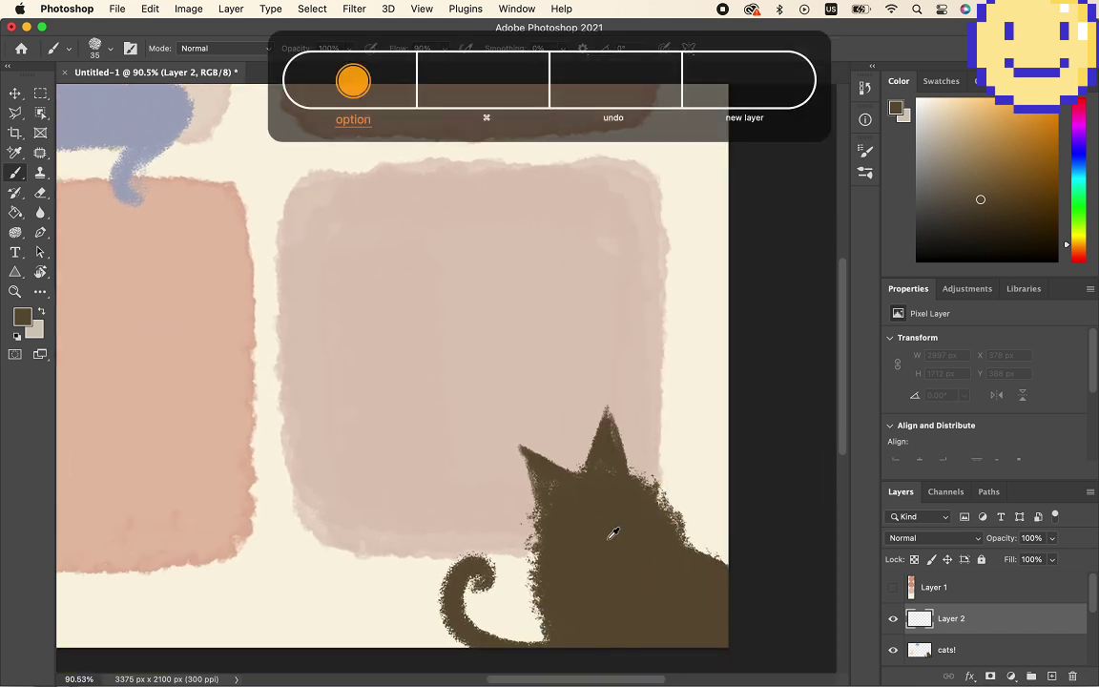
- Try the brush in Multiply mode with the sampled greyish-blue, and set its mode back to Normal
left_click(214, 49)
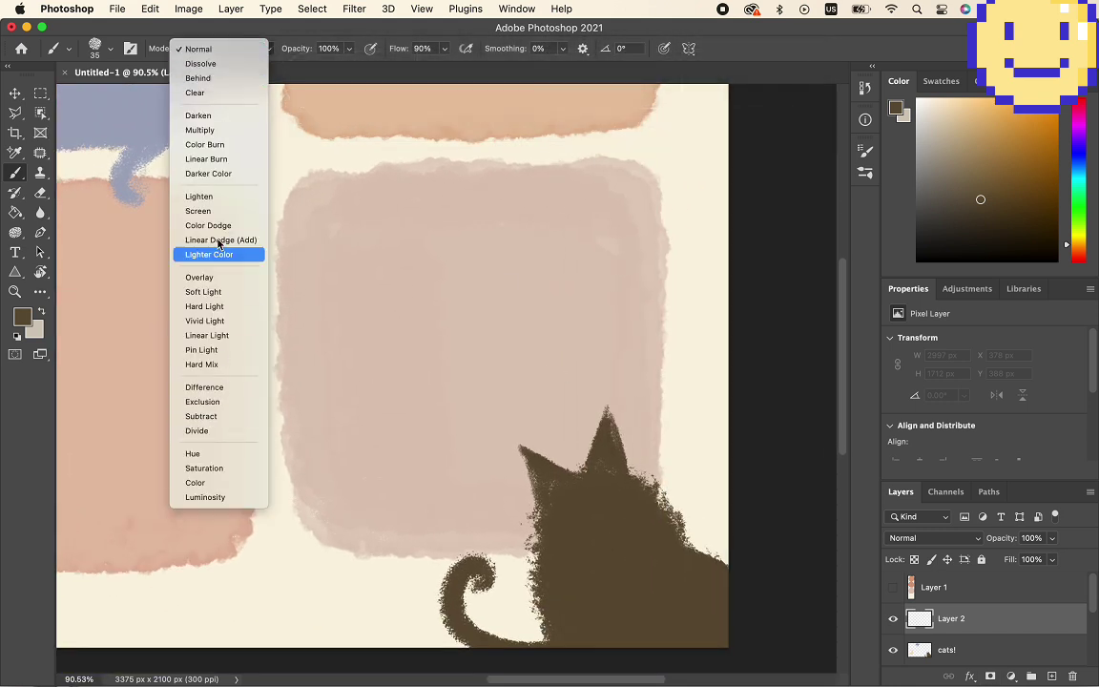
left_click(199, 130)
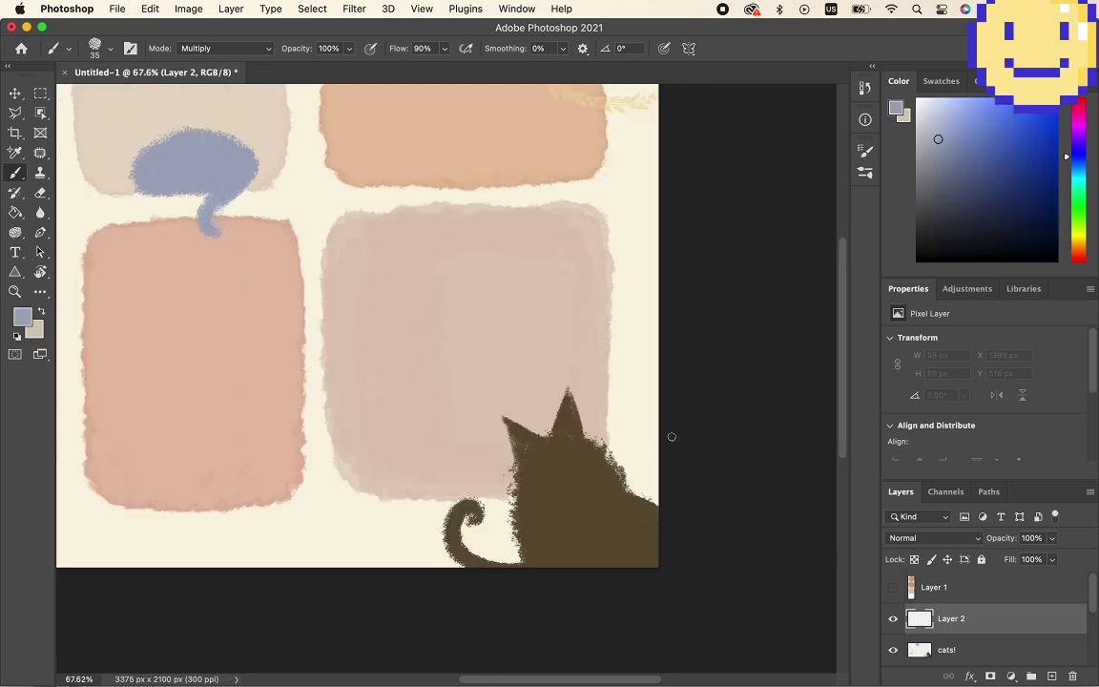
scroll(672, 436, "up", 3)
scroll(671, 436, "left", 6)
scroll(671, 436, "up", 3)
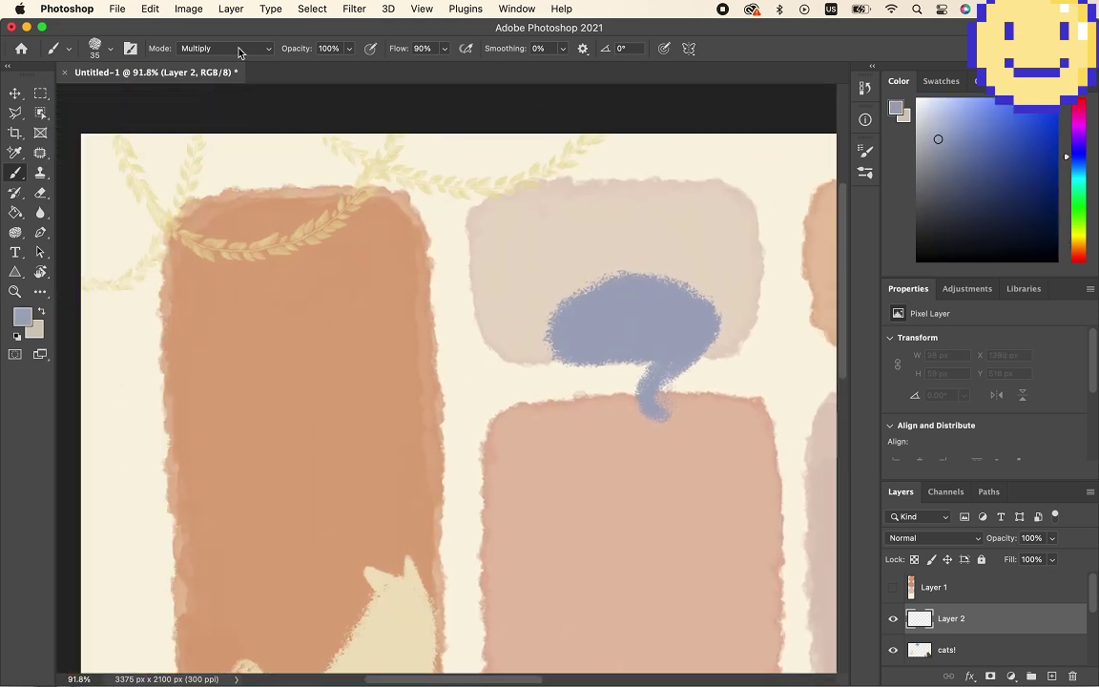
left_click(224, 49)
left_click(199, 12)
- Draw thin ear, face and leg lines on the lying blue cat in dark blue-grey with a 9 px brush
scroll(557, 198, "up", 5)
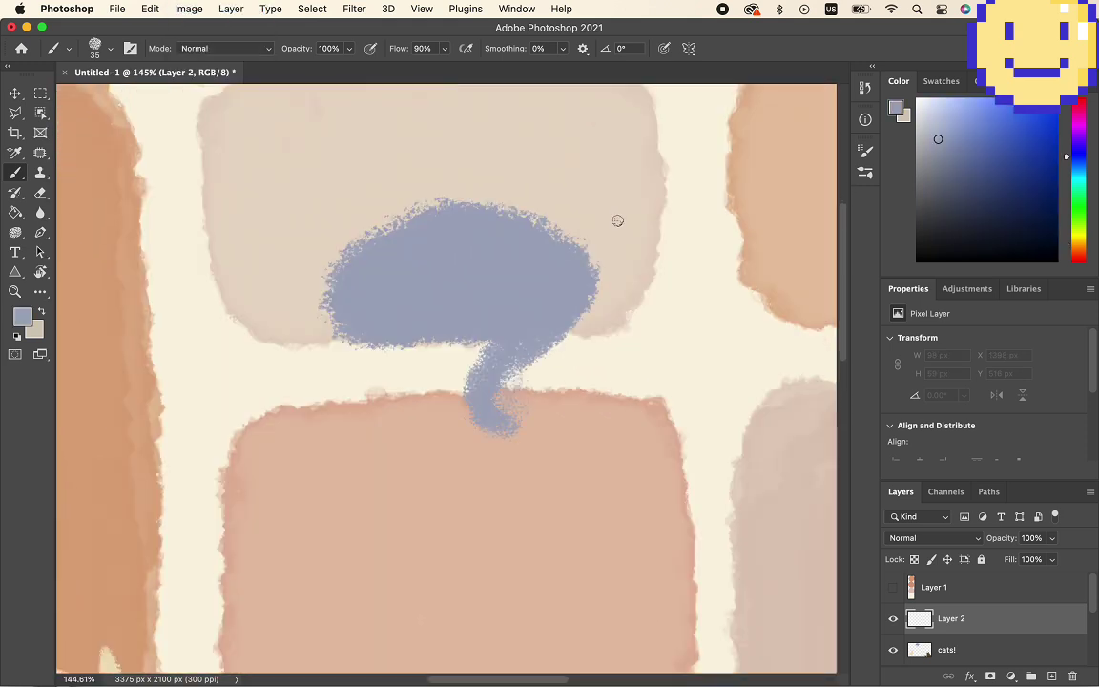
scroll(341, 311, "up", 2)
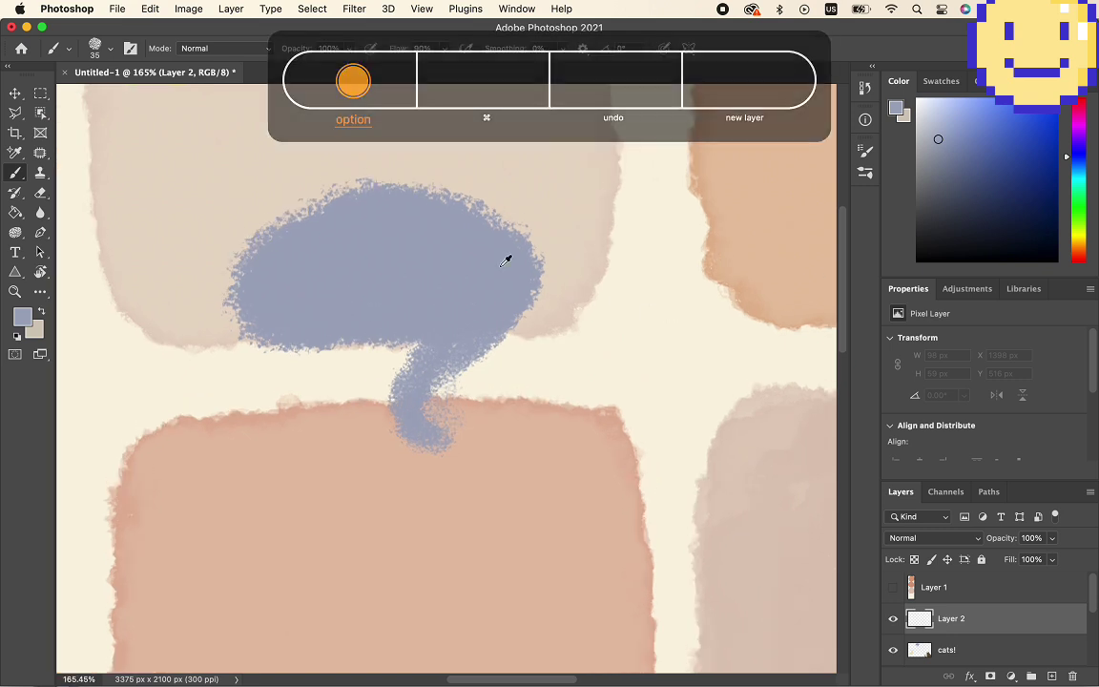
left_click(950, 194)
left_click_drag(950, 193, 952, 203)
key("bracketleft")
key("bracketleft")
key("bracketleft")
key("bracketleft")
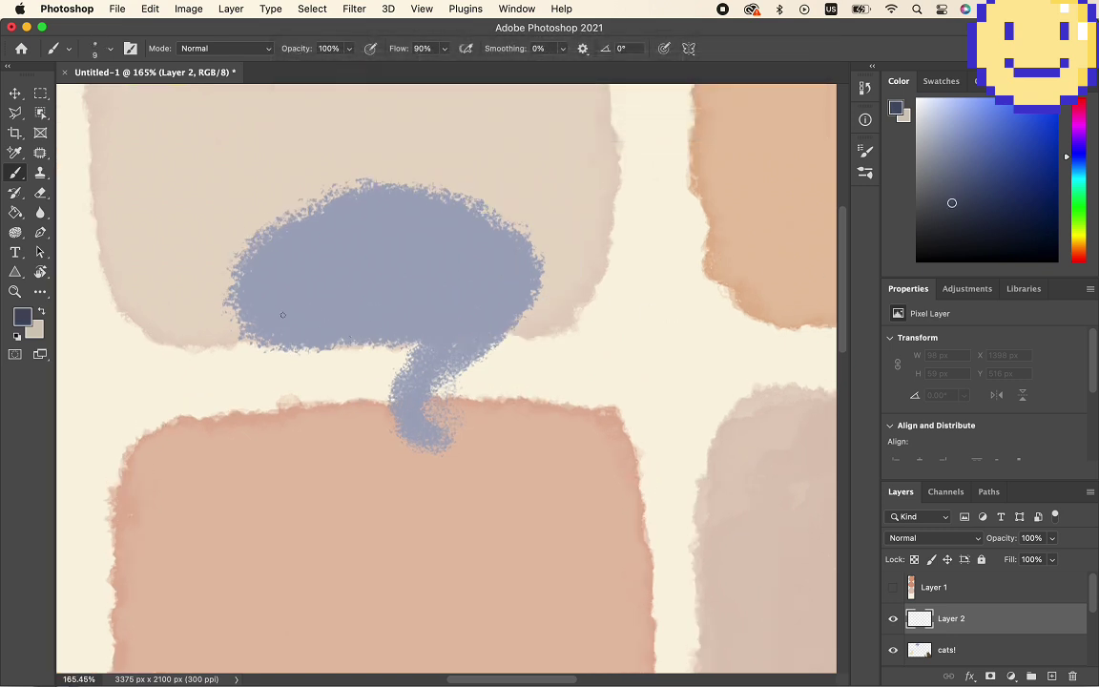
left_click_drag(384, 289, 439, 268)
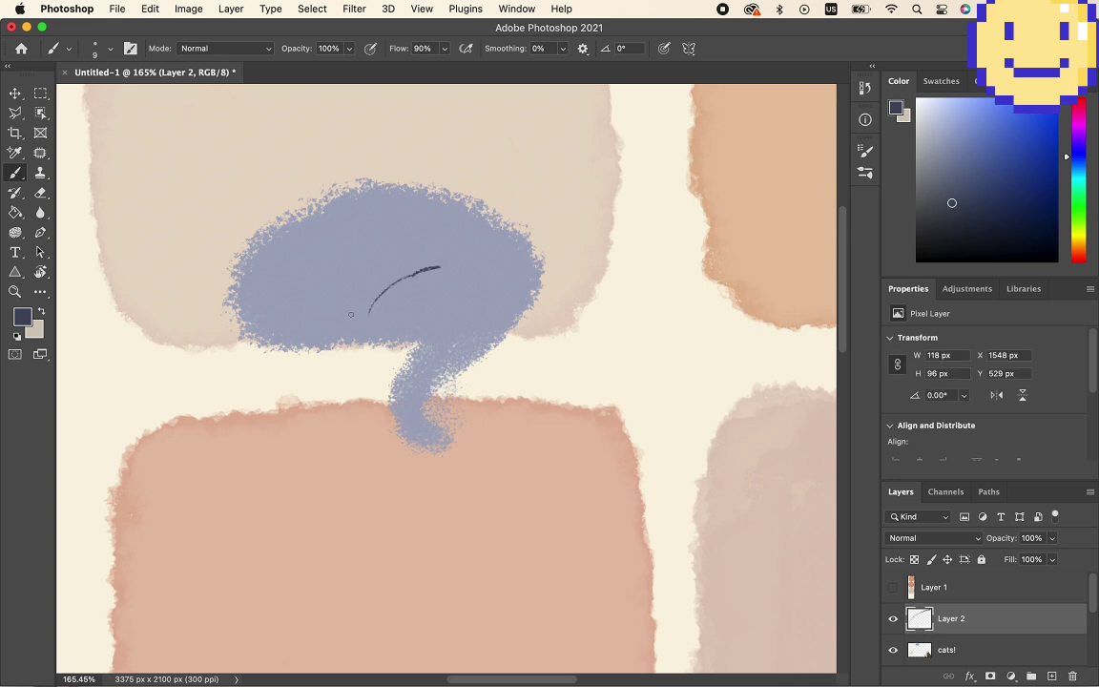
left_click_drag(321, 276, 330, 285)
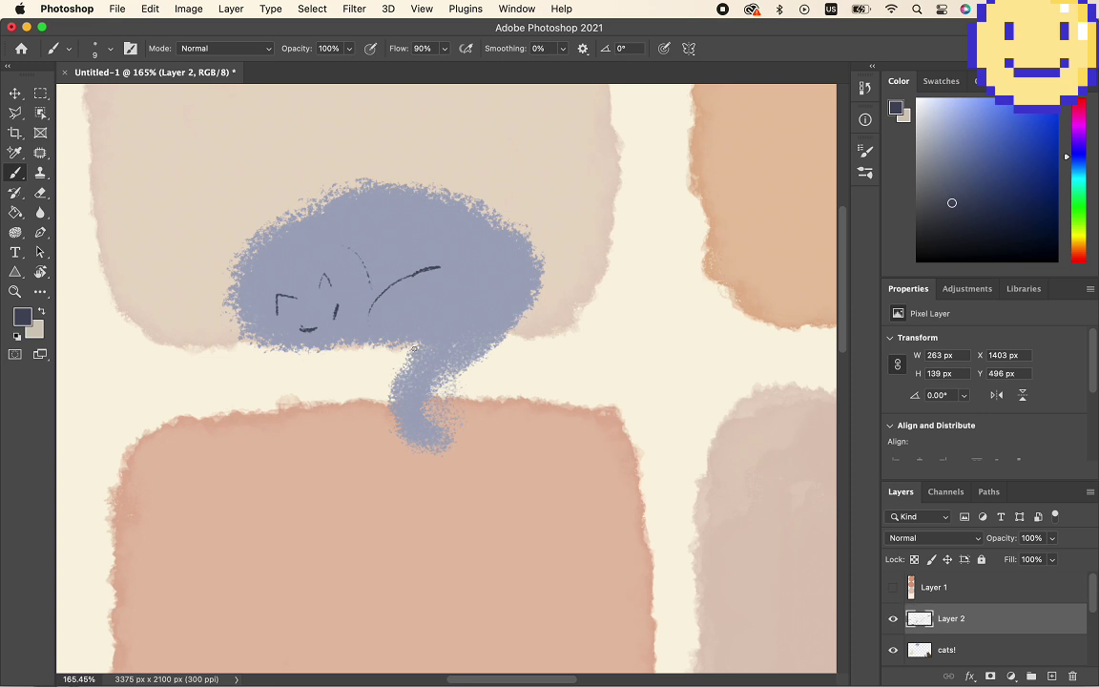
- Draw curved closed eyes, a small mouth and whiskers on the pale yellow cat, undoing the first misplaced strokes
scroll(430, 391, "down", 5)
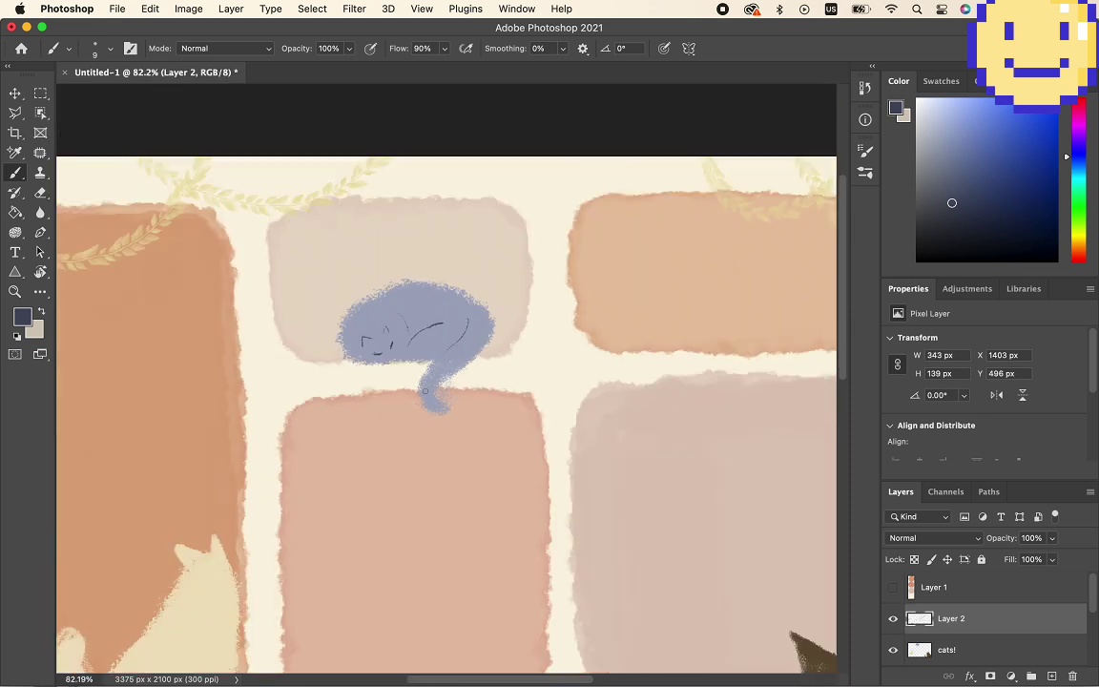
scroll(427, 391, "down", 5)
scroll(426, 391, "left", 3)
scroll(424, 390, "up", 7)
scroll(424, 391, "left", 2)
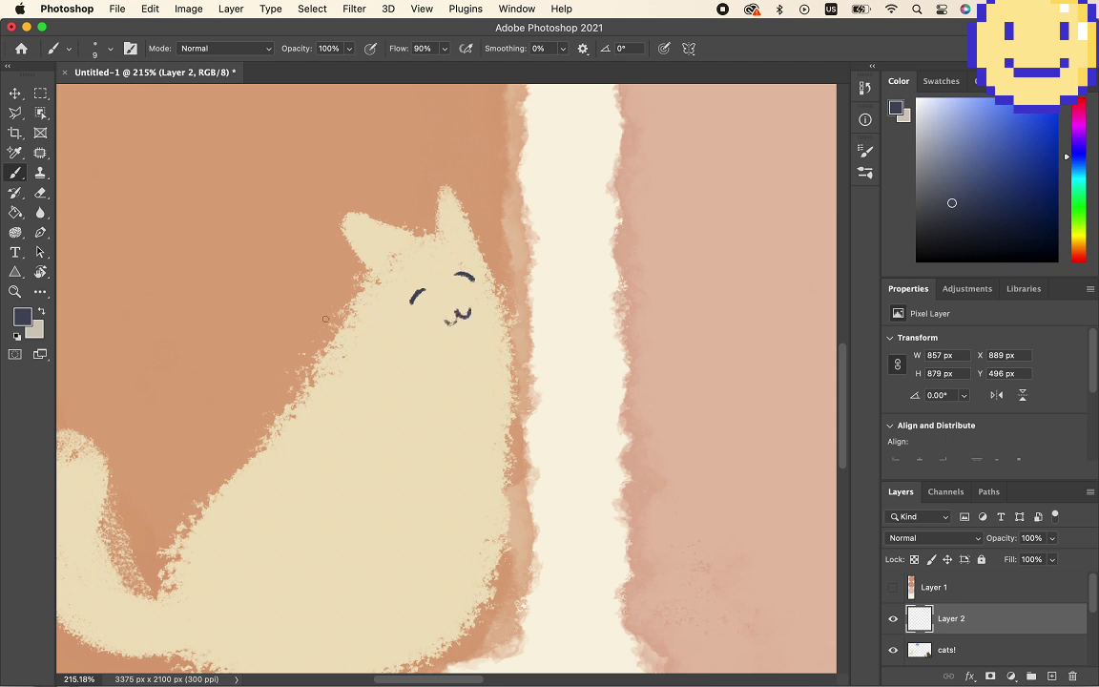
key("super+z")
key("super+z")
key("super+z")
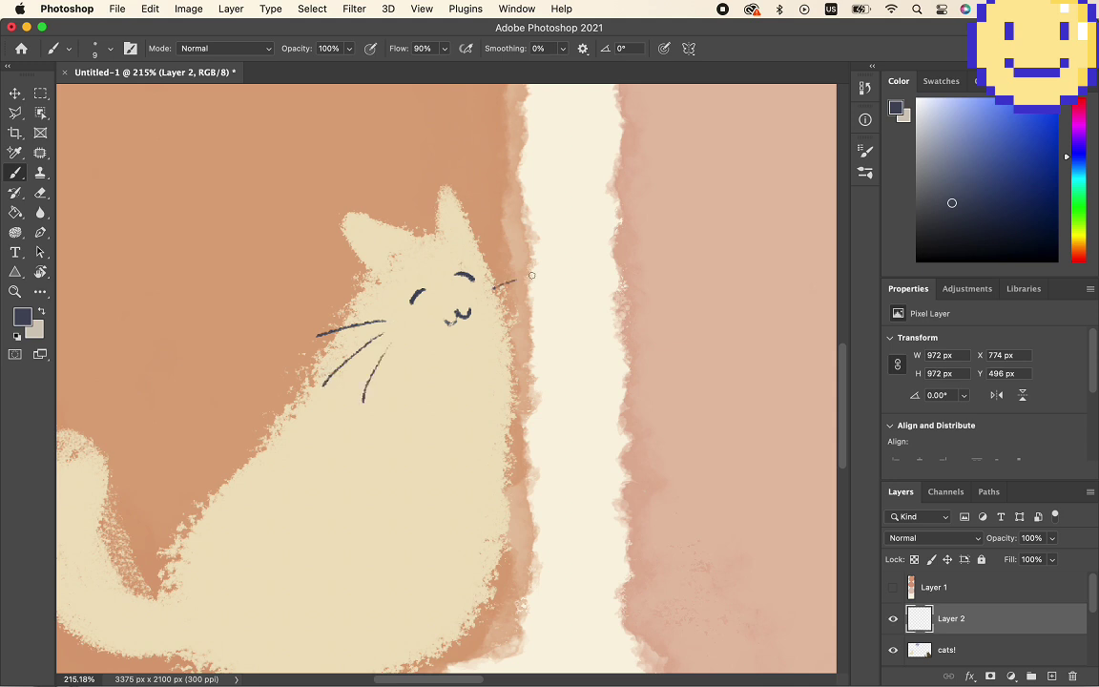
- Sample the cream background colour and paint two oval eyes on the brown cat with a 45 px brush
scroll(455, 391, "right", 10)
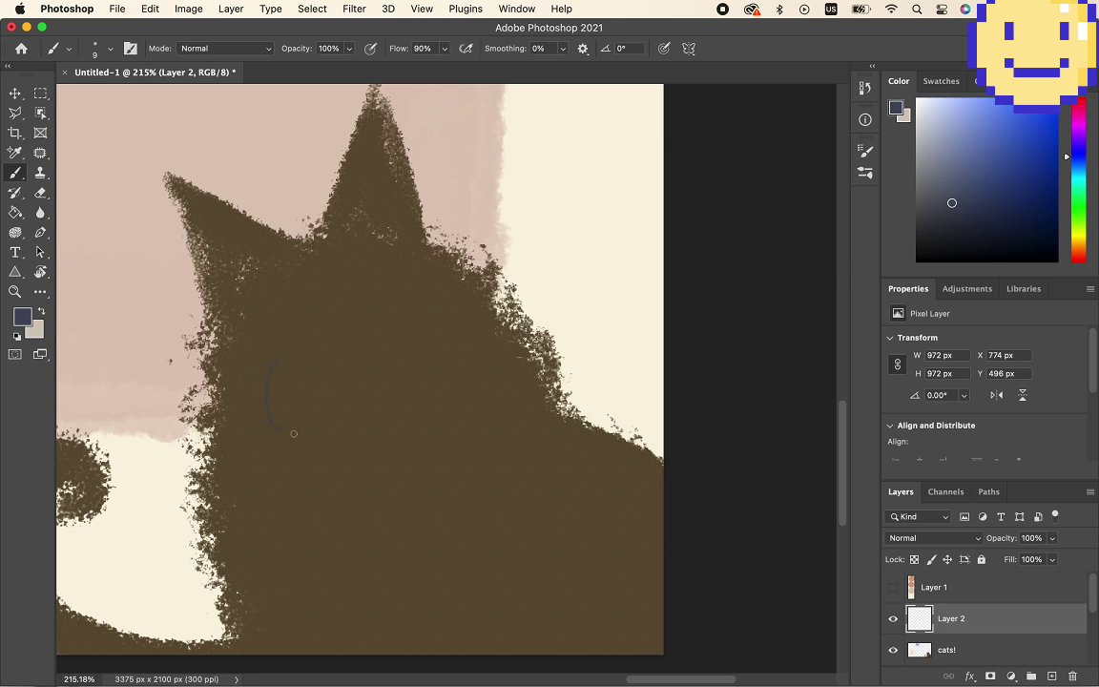
left_click(600, 260, "alt")
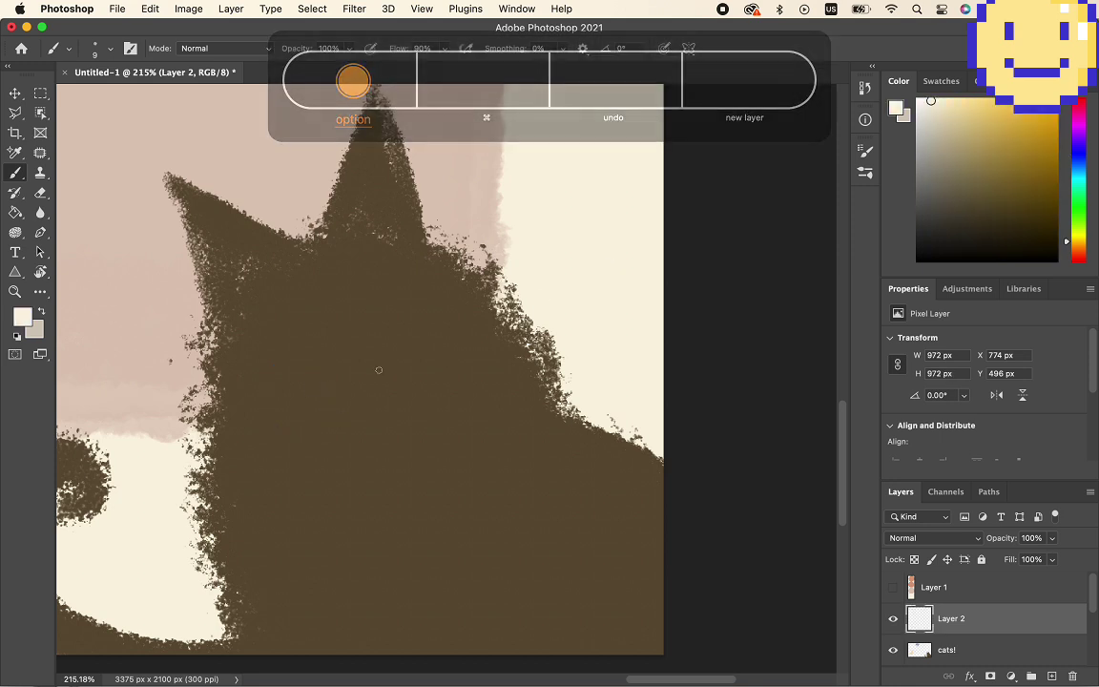
key("bracketright")
key("bracketright")
key("bracketright")
key("bracketright")
key("bracketright")
key("bracketright")
key("bracketright")
key("bracketright")
left_click_drag(297, 370, 296, 406)
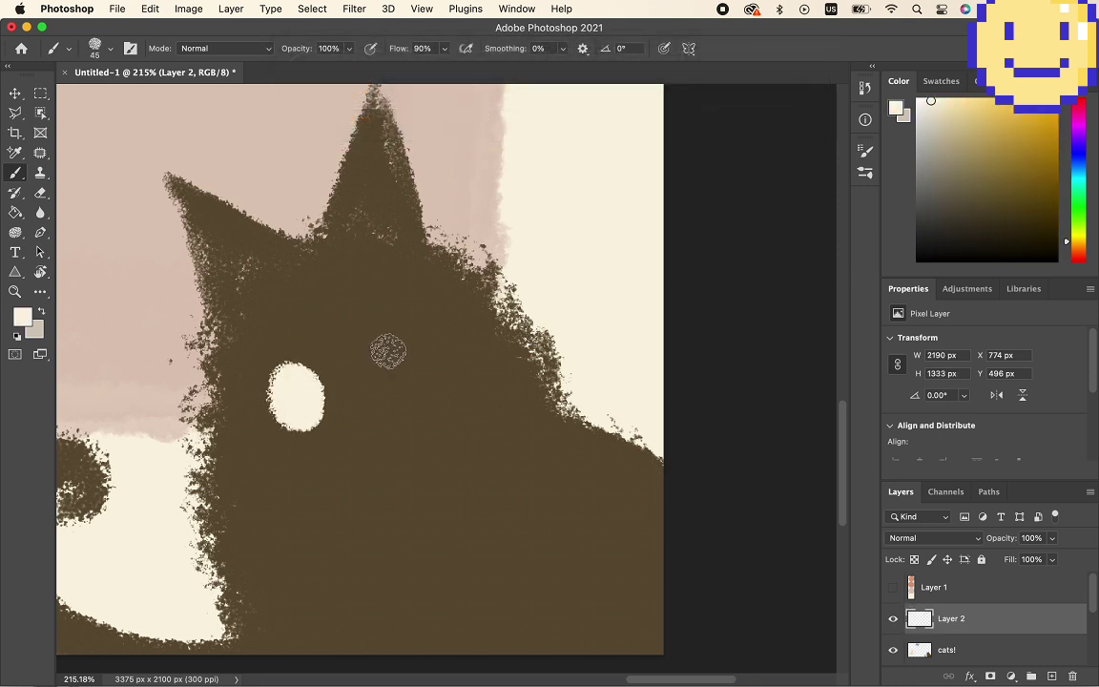
mouse_move(388, 353)
left_mouse_down()
mouse_move(426, 367)
mouse_move(403, 310)
mouse_move(417, 360)
left_mouse_up()
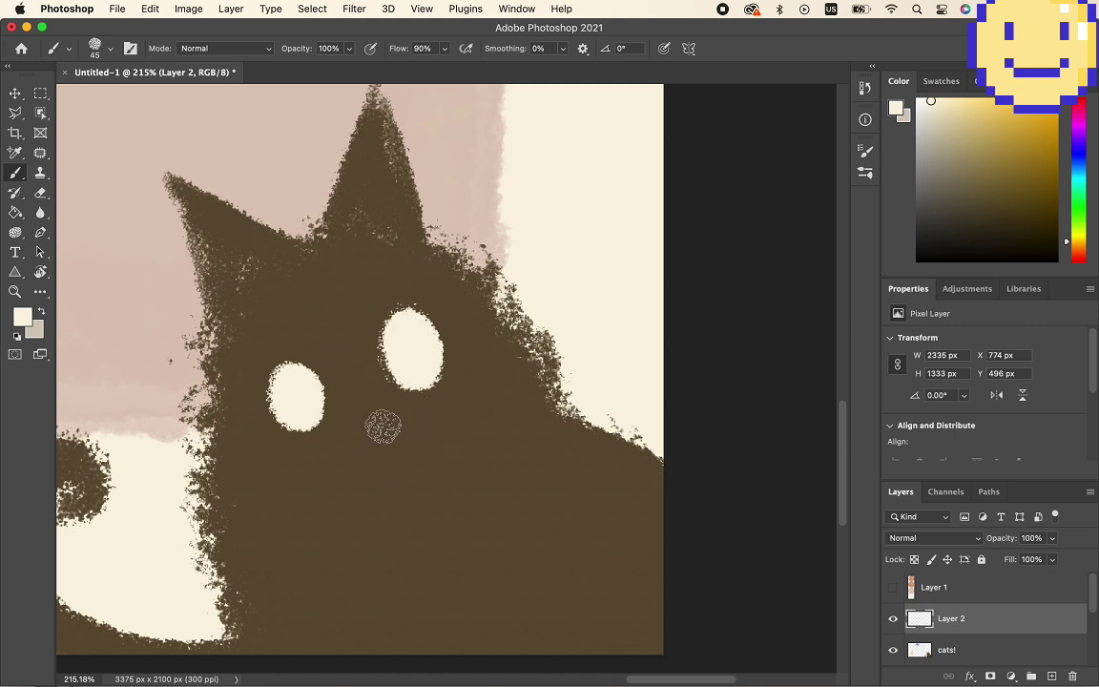
- Paint a small pink nose below the brown cat's eyes, replacing the trial dabs in other colours
left_click(1079, 256)
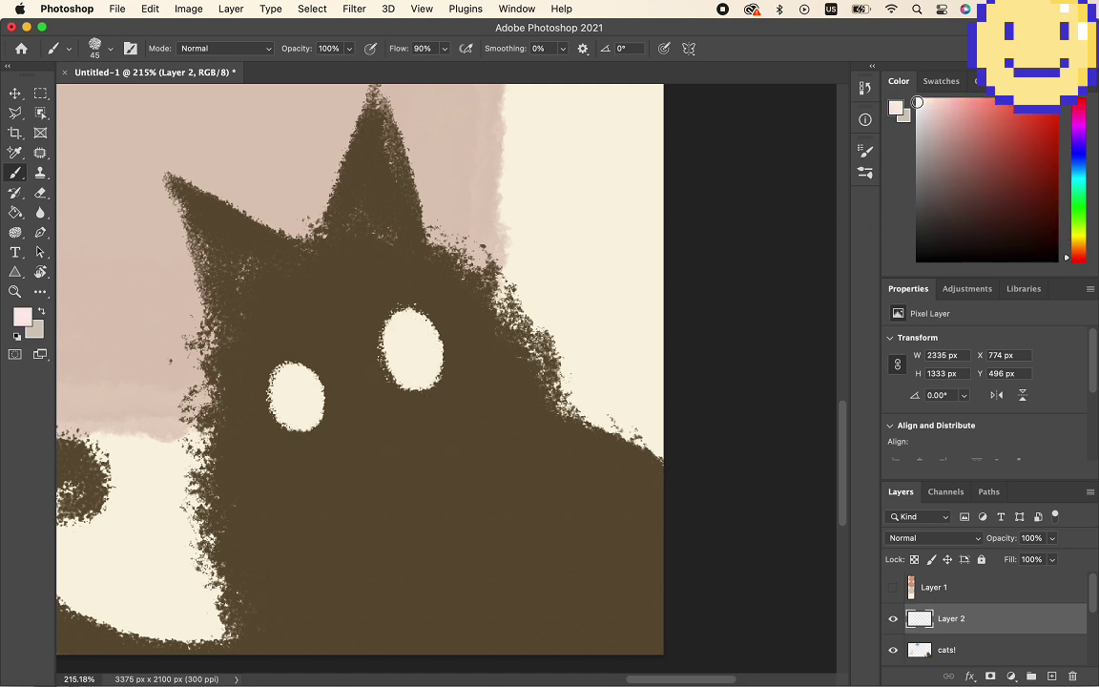
left_click(378, 431)
left_click(963, 103)
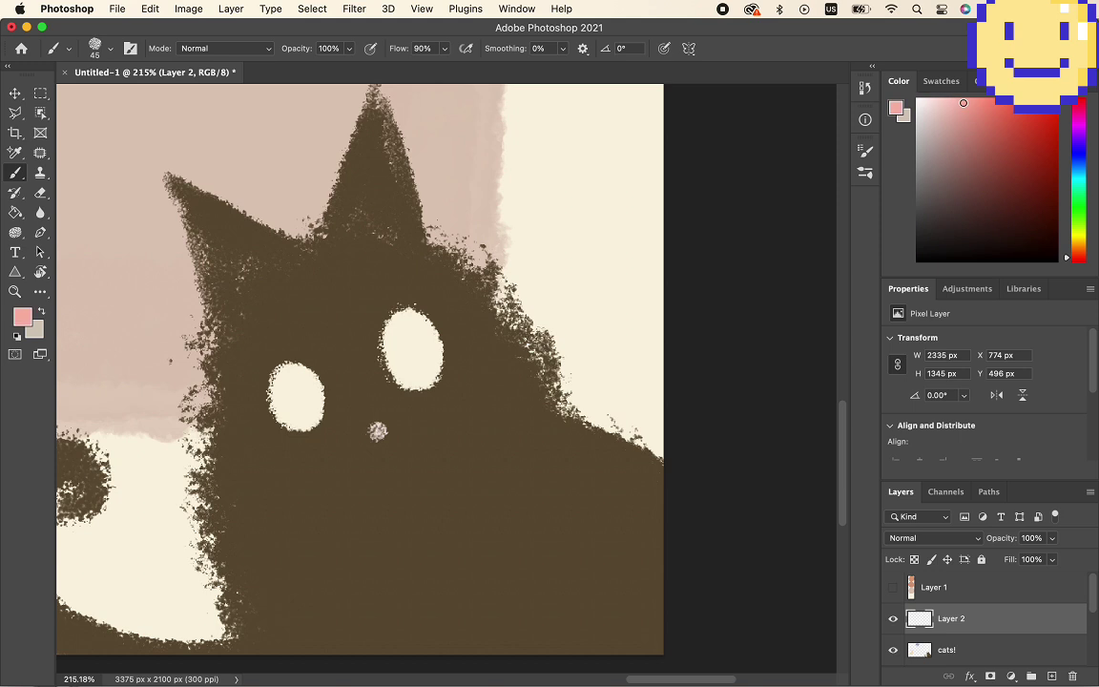
left_click(916, 259)
left_click(956, 103)
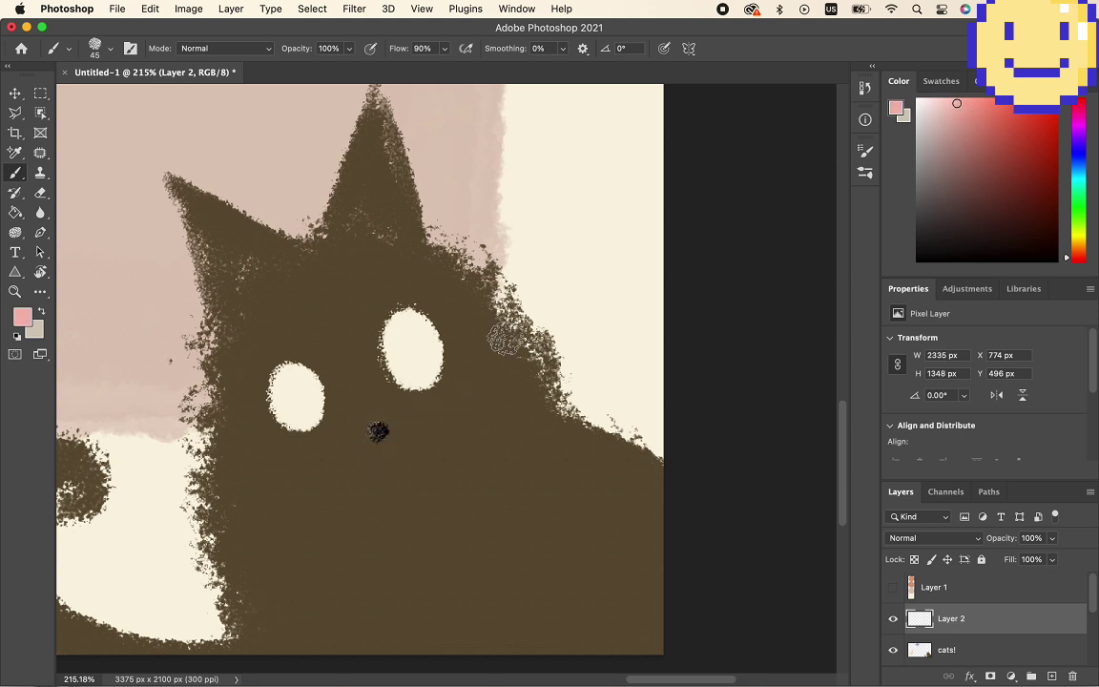
left_click(376, 432)
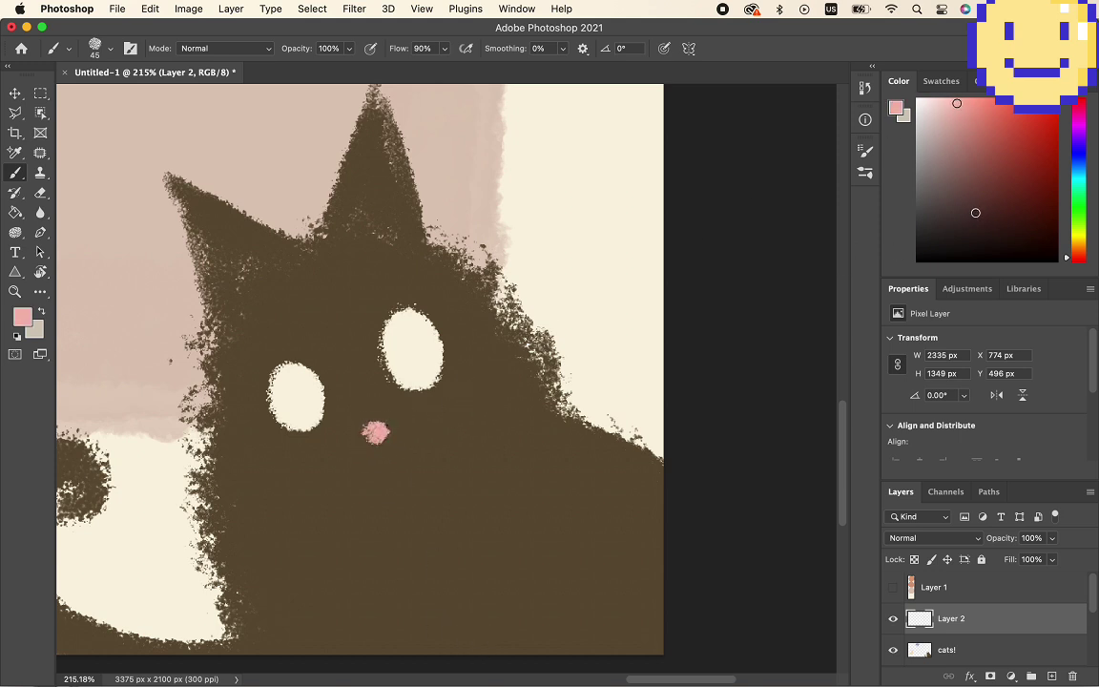
- Paint round near-black pupils in both of the brown cat's cream eyes with the 45 px brush
left_click(951, 234)
mouse_move(408, 336)
left_mouse_down()
mouse_move(400, 346)
mouse_move(410, 343)
left_mouse_up()
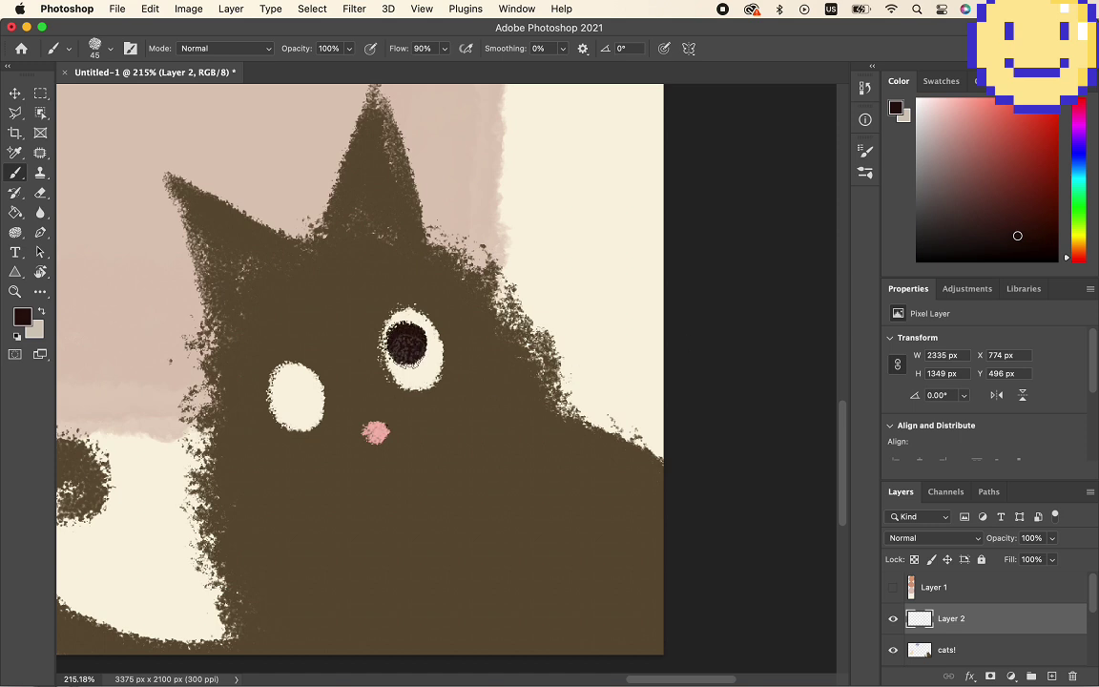
left_click_drag(291, 381, 292, 387)
- Draw three near-black whiskers on each side of the brown cat's face and a small mouth with an 8 px brush
key("p")
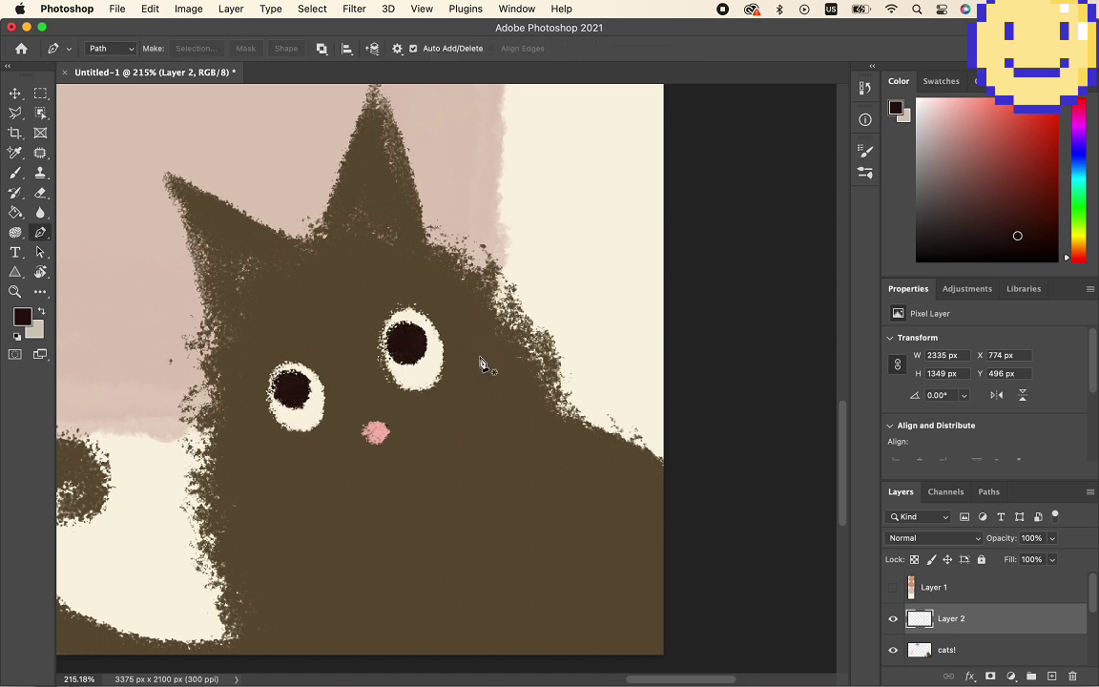
key("b")
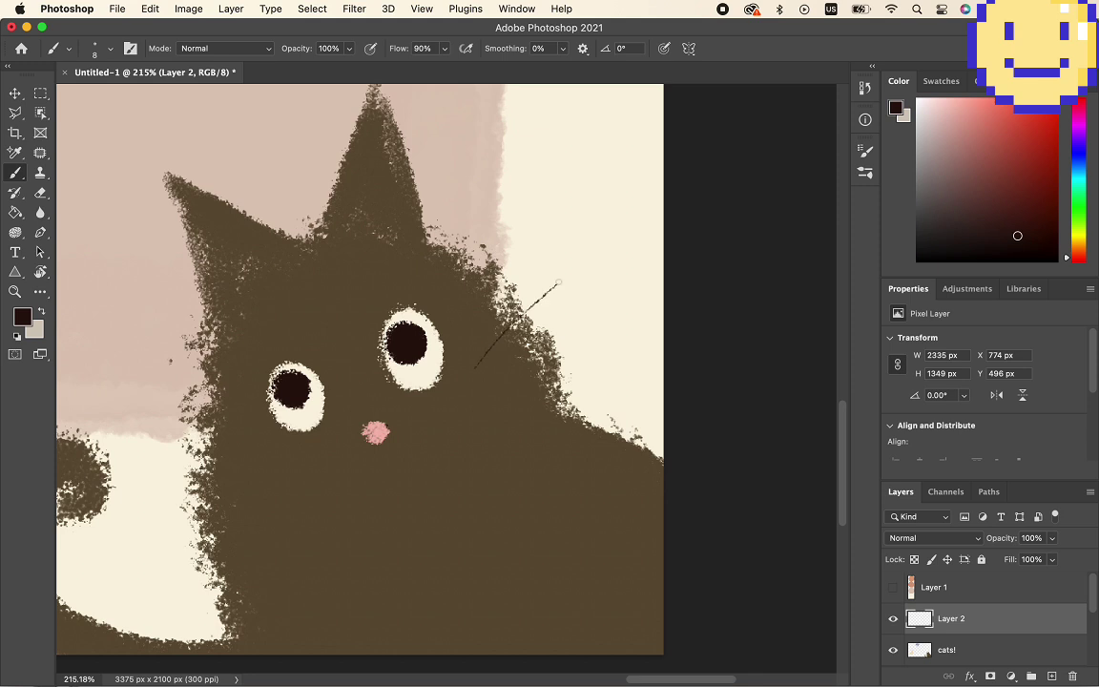
left_click_drag(477, 366, 559, 281)
left_click_drag(494, 388, 612, 326)
left_click_drag(613, 385, 601, 393)
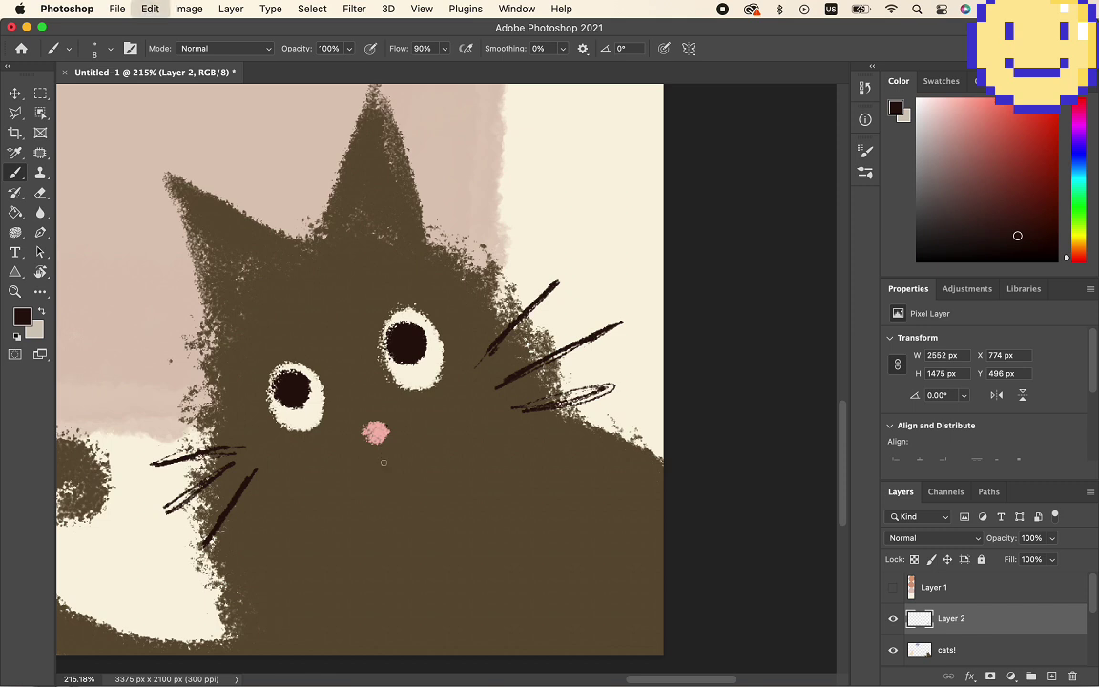
left_click_drag(376, 441, 375, 461)
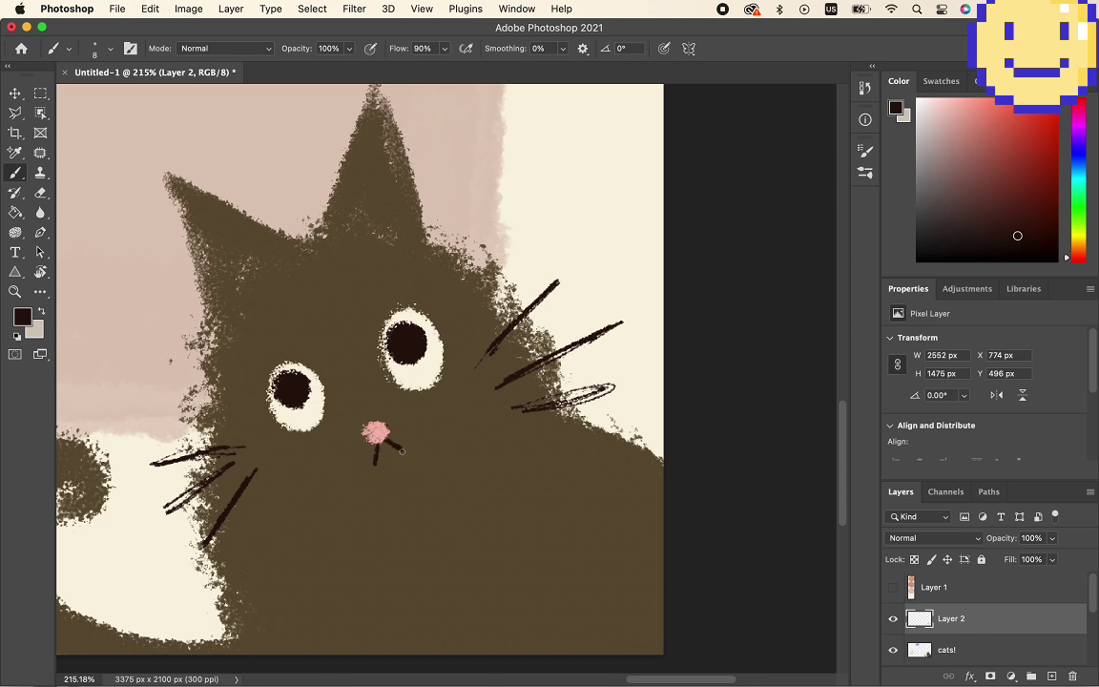
- Sample the nose pink and paint the inner areas of both brown cat ears with a 40 px brush
left_click(378, 431, "alt")
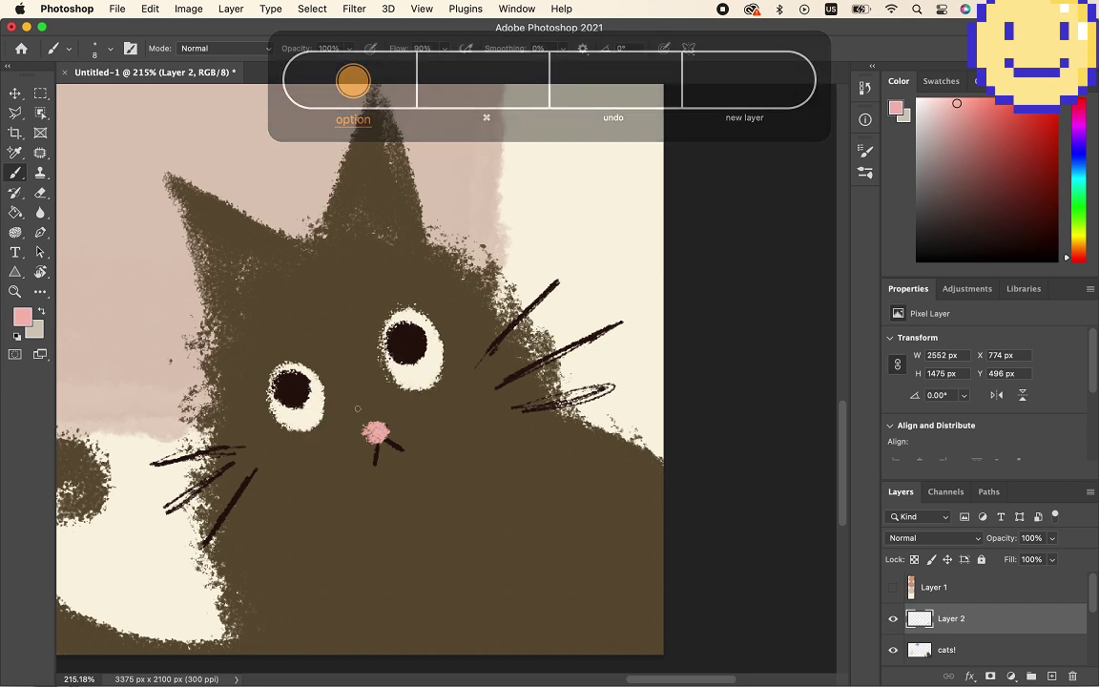
key("bracketright")
key("bracketright")
key("bracketright")
key("bracketright")
key("bracketright")
key("bracketright")
key("bracketright")
key("bracketright")
mouse_move(375, 195)
left_mouse_down()
mouse_move(348, 191)
mouse_move(358, 157)
mouse_move(344, 196)
left_mouse_up()
mouse_move(210, 218)
left_mouse_down()
mouse_move(243, 267)
mouse_move(196, 220)
mouse_move(224, 257)
mouse_move(210, 253)
left_mouse_up()
- Lighten the brown cat's inner ears with a paler pink, undoing a stray stroke
left_click(935, 98)
mouse_move(382, 201)
left_mouse_down()
mouse_move(355, 167)
mouse_move(354, 202)
left_mouse_up()
mouse_move(195, 253)
left_mouse_down()
mouse_move(170, 191)
mouse_move(196, 257)
mouse_move(211, 243)
mouse_move(203, 236)
mouse_move(201, 251)
mouse_move(177, 205)
mouse_move(191, 253)
left_mouse_up()
key("super+z")
mouse_move(386, 143)
left_mouse_down()
mouse_move(382, 191)
mouse_move(407, 192)
mouse_move(411, 237)
left_mouse_up()
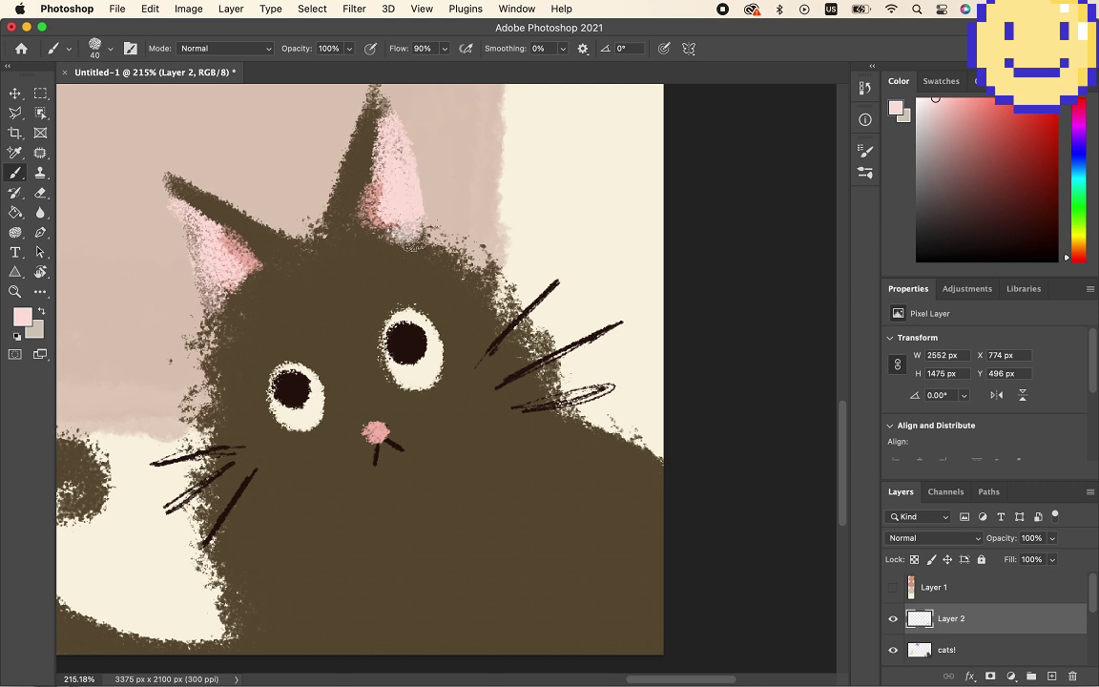
- Sample the nose pink again and shade the lower parts of both inner ears
left_click(372, 431, "alt")
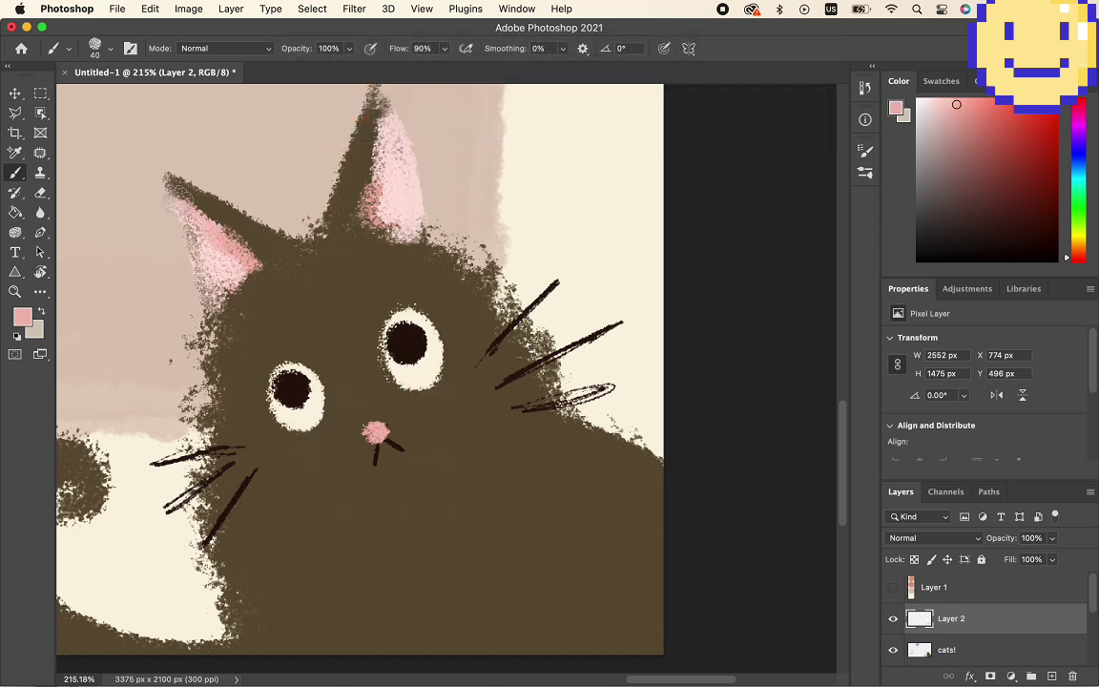
mouse_move(217, 273)
left_mouse_down()
mouse_move(239, 294)
mouse_move(252, 272)
left_mouse_up()
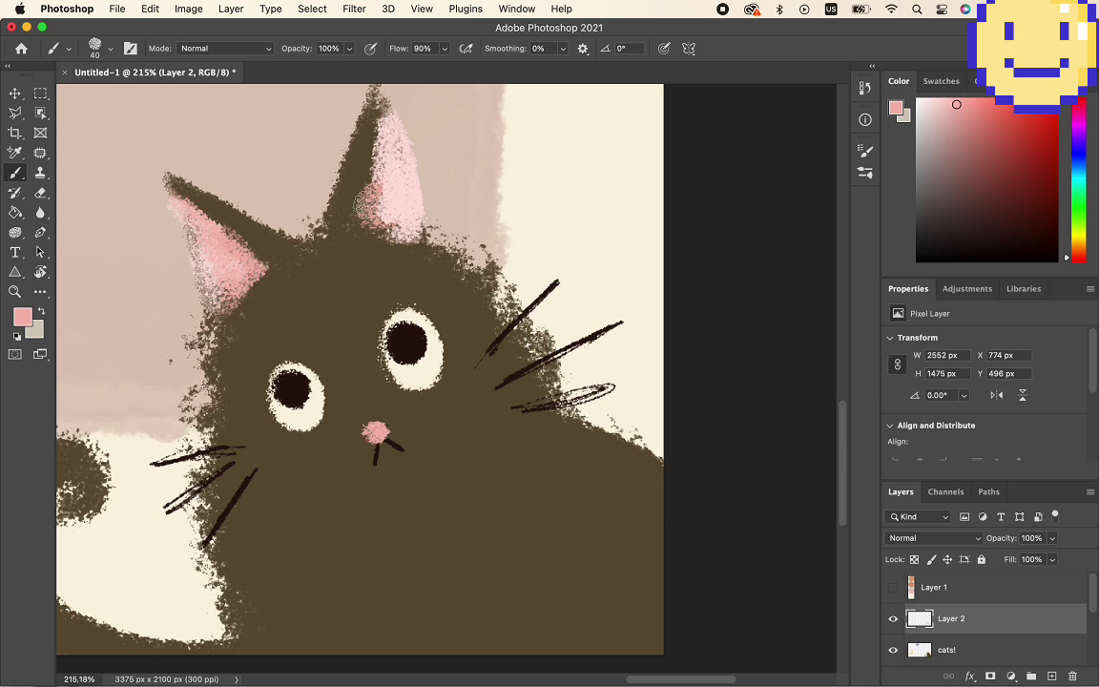
mouse_move(370, 209)
left_mouse_down()
mouse_move(385, 135)
mouse_move(367, 217)
mouse_move(402, 222)
left_mouse_up()
- Examine all three cats across the canvas and compare their level of detail
scroll(392, 262, "left", 5)
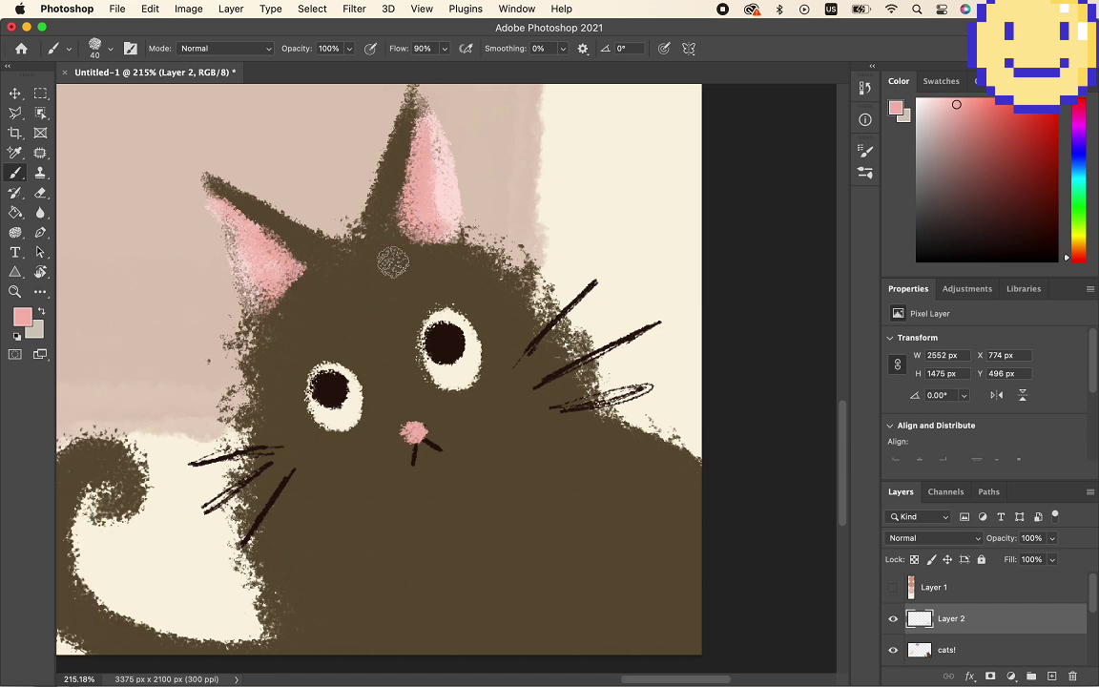
scroll(392, 261, "down", 5)
scroll(392, 260, "down", 3)
scroll(392, 257, "right", 5)
scroll(392, 258, "left", 5)
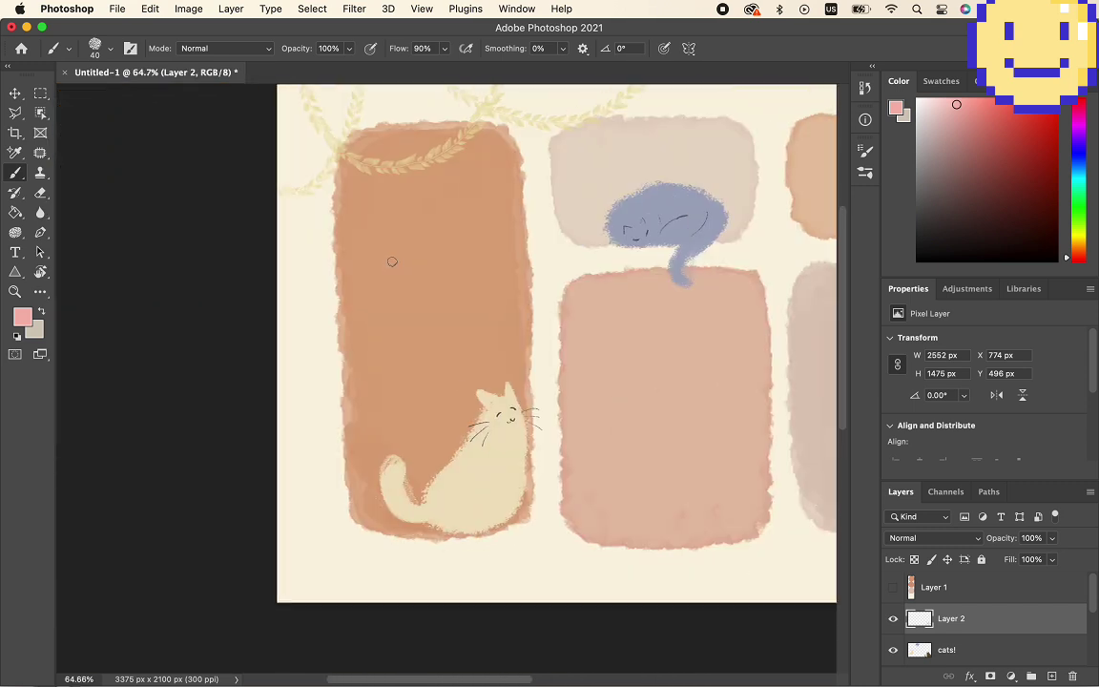
scroll(457, 386, "up", 5)
scroll(457, 386, "right", 5)
scroll(457, 386, "up", 3)
scroll(457, 387, "down", 8)
scroll(456, 386, "right", 5)
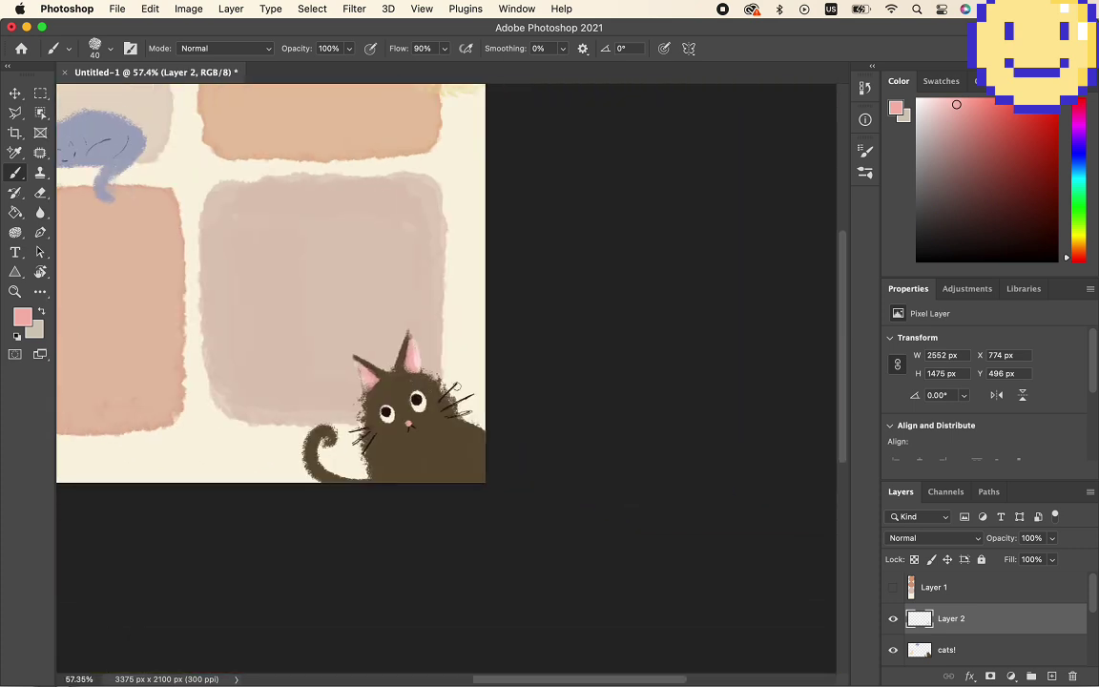
scroll(456, 386, "up", 4)
- Undo all the pink strokes inside the brown cat's ears
key("super+z")
key("super+z")
key("super+z")
key("super+z")
key("super+z")
key("super+z")
key("super+z")
key("super+z")
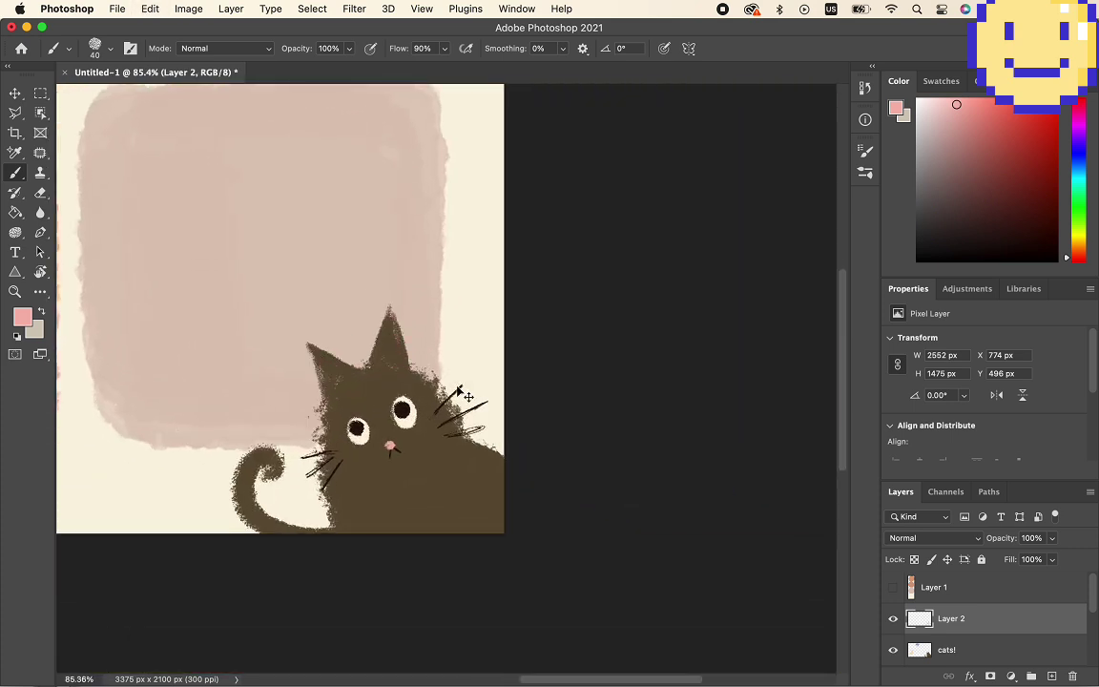
- Erase the brown cat's tall pointed ears on the cats! layer with a 90 px soft eraser
scroll(457, 387, "up", 4)
scroll(457, 386, "up", 3)
scroll(982, 630, "down", 1)
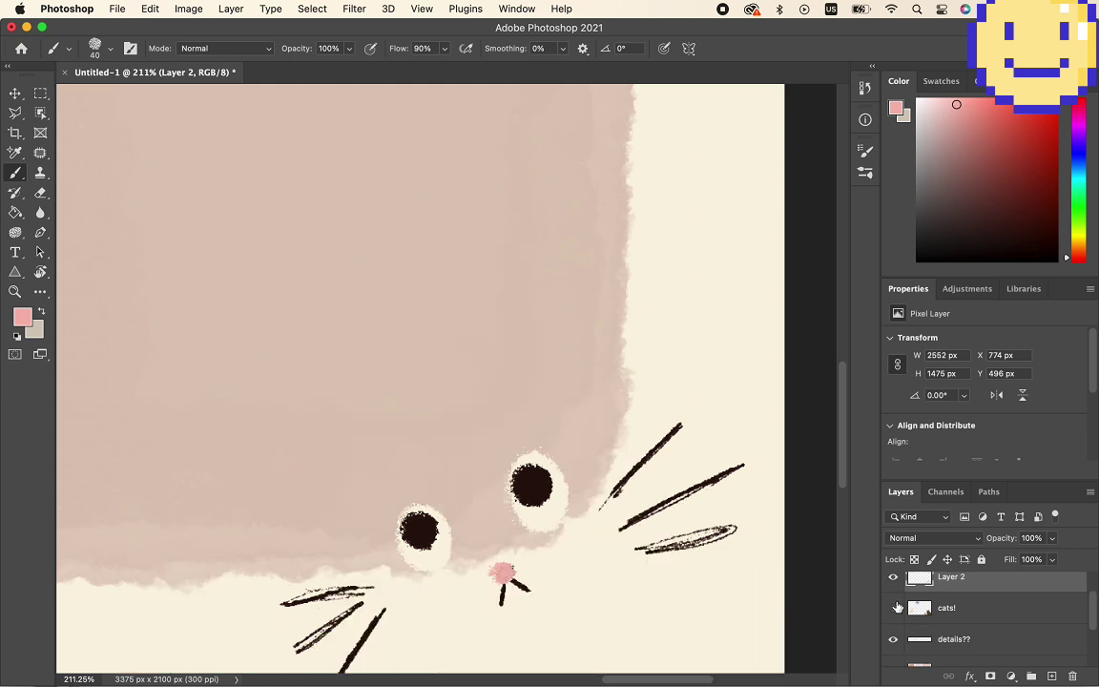
left_click(992, 608)
key("e")
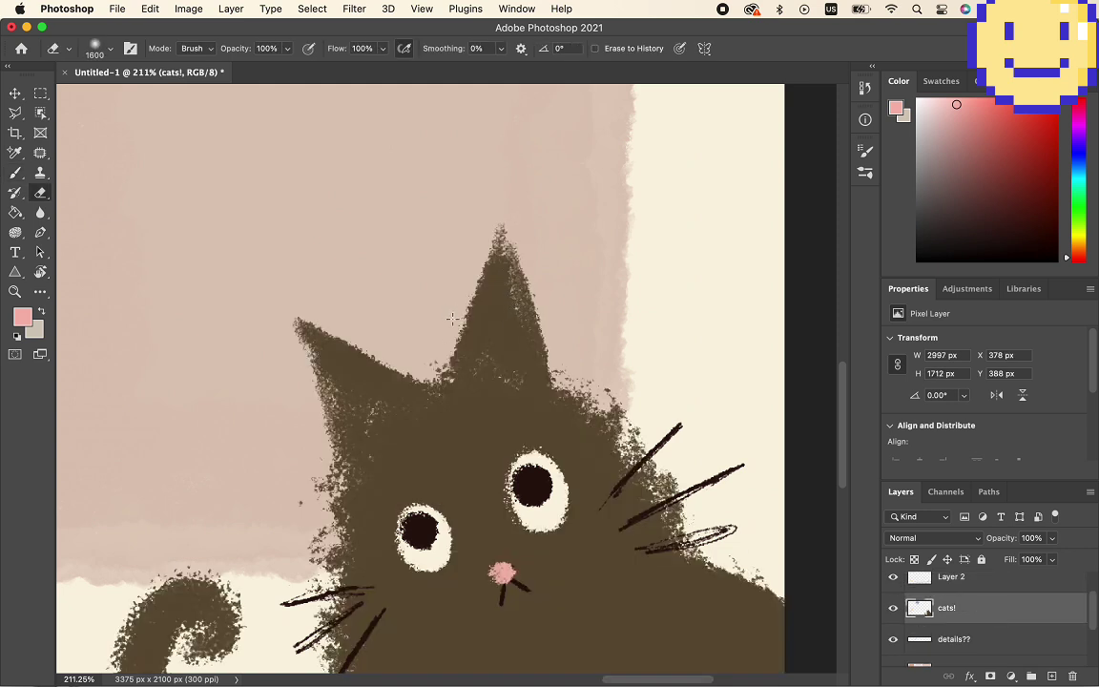
key("bracketleft")
key("bracketleft")
key("bracketleft")
key("bracketleft")
key("bracketleft")
key("bracketleft")
key("bracketleft")
key("bracketleft")
key("bracketleft")
key("bracketleft")
mouse_move(459, 308)
left_mouse_down()
mouse_move(449, 336)
mouse_move(483, 228)
mouse_move(498, 306)
mouse_move(404, 261)
mouse_move(336, 339)
mouse_move(316, 404)
mouse_move(459, 321)
mouse_move(388, 382)
mouse_move(373, 320)
mouse_move(382, 311)
mouse_move(505, 295)
left_mouse_up()
- Sample the cat's brown and repaint a fuzzy rounded top of the head with a 100 px brush
key("b")
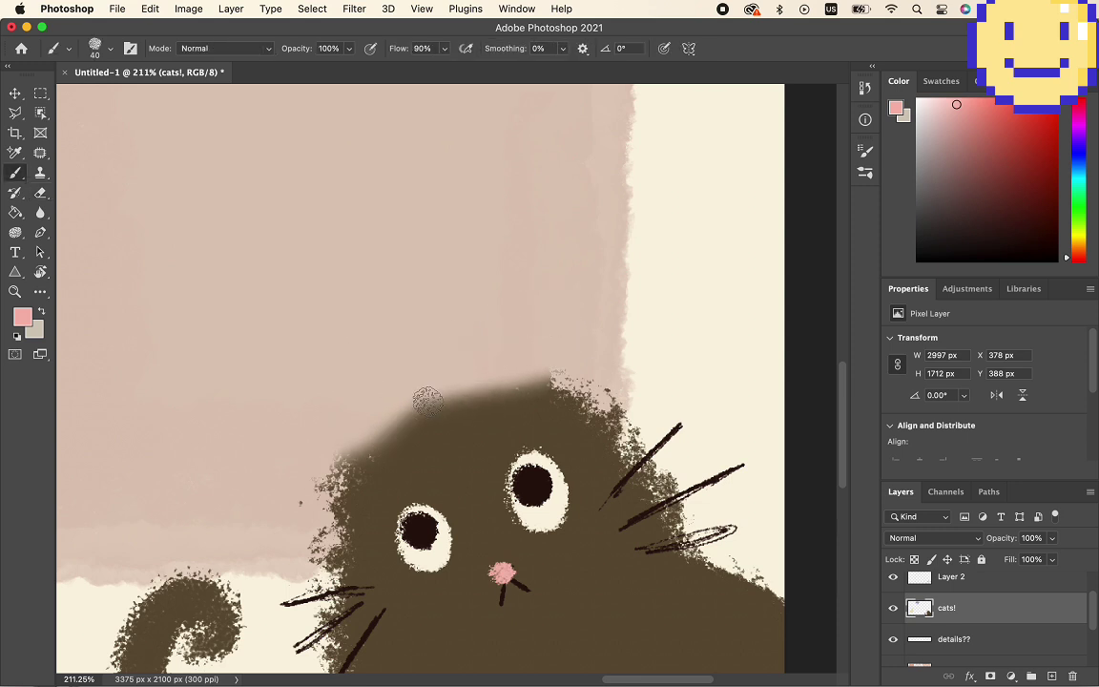
left_click(464, 428, "alt")
key("bracketright")
key("bracketright")
key("bracketright")
key("bracketright")
key("bracketright")
key("bracketright")
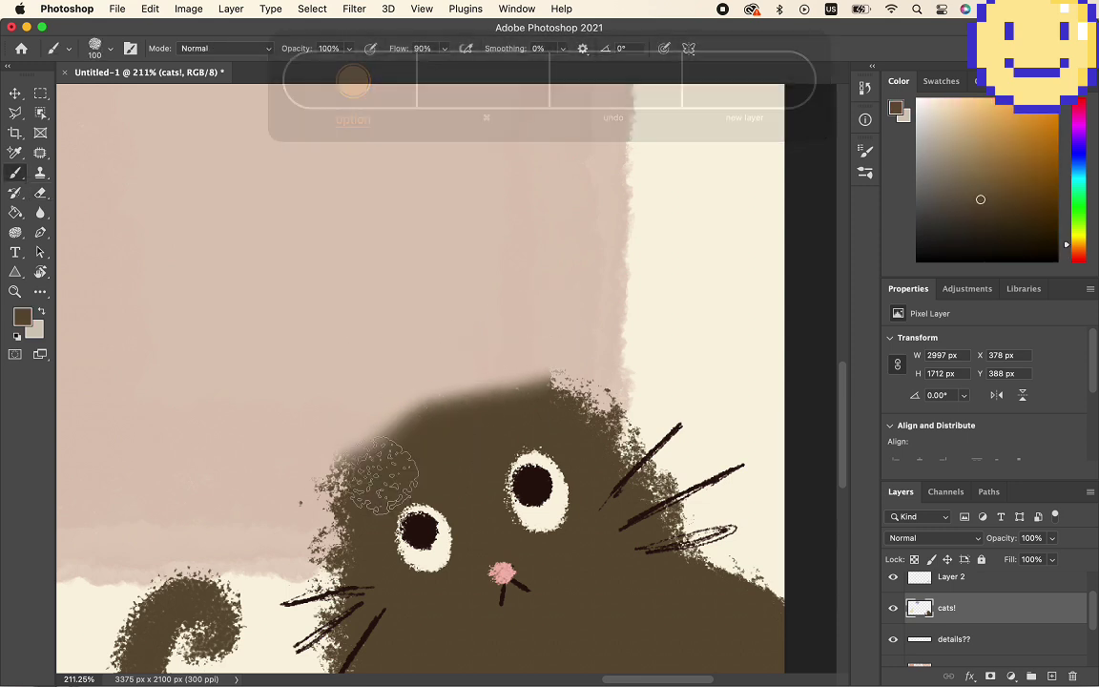
mouse_move(378, 472)
left_mouse_down()
mouse_move(402, 421)
mouse_move(459, 407)
mouse_move(467, 387)
mouse_move(559, 407)
left_mouse_up()
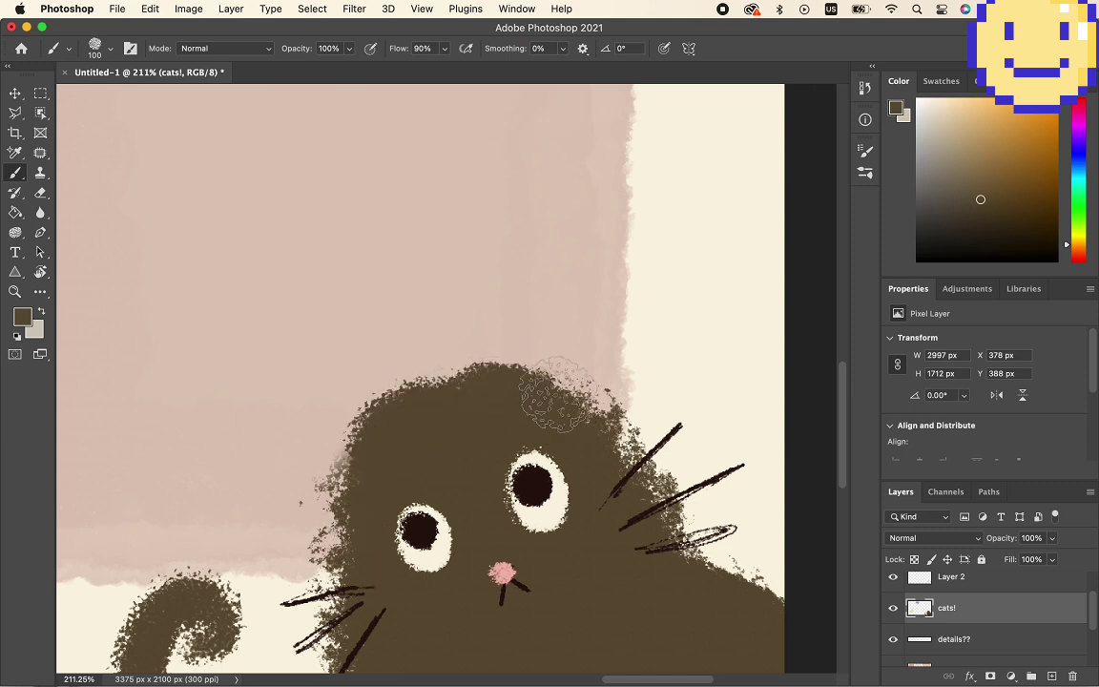
- Paint two shorter pointed ears on the brown cat's head with a 40 px brush
key("bracketleft")
key("bracketleft")
key("bracketleft")
key("bracketleft")
key("bracketleft")
key("bracketleft")
mouse_move(398, 437)
left_mouse_down()
mouse_move(345, 452)
mouse_move(303, 421)
mouse_move(345, 434)
left_mouse_up()
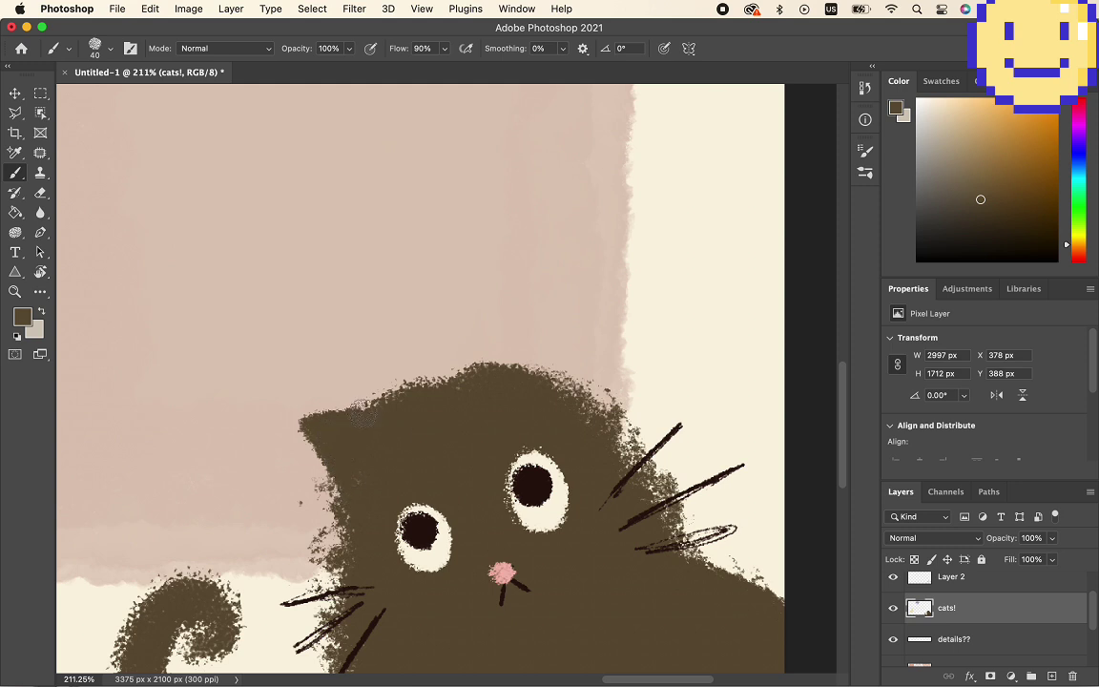
mouse_move(496, 381)
left_mouse_down()
mouse_move(531, 320)
mouse_move(523, 353)
mouse_move(566, 395)
mouse_move(512, 366)
mouse_move(539, 305)
mouse_move(527, 342)
left_mouse_up()
left_click_drag(370, 416, 293, 410)
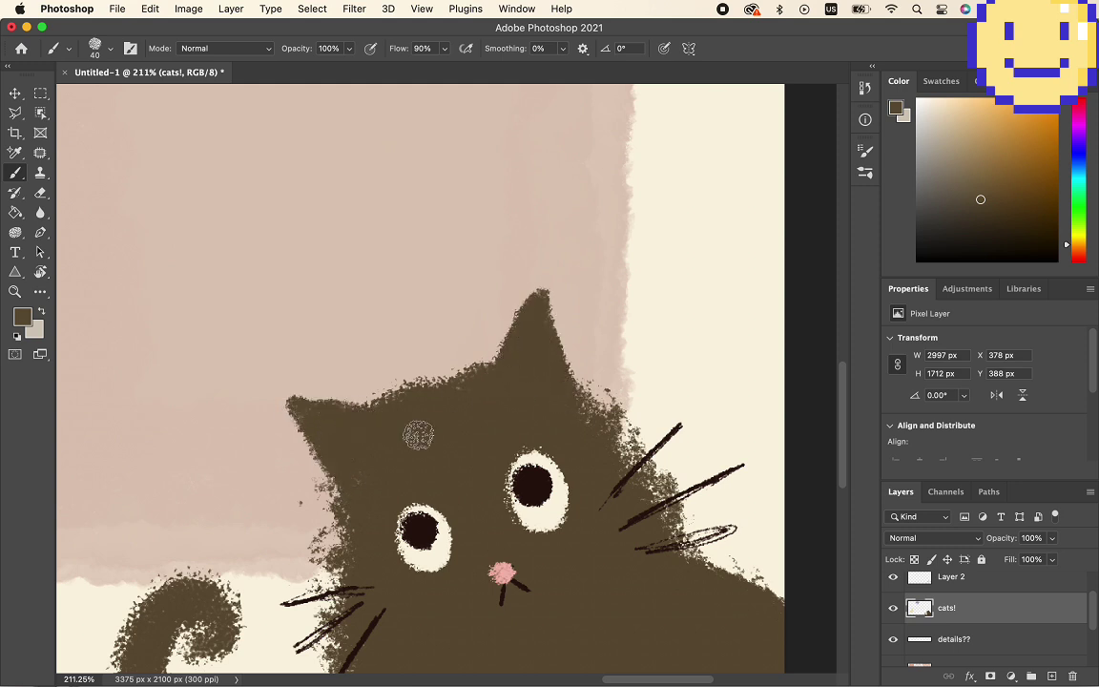
- Choose the DUSTER_V brush from Brushes for Students 2.0 as the eraser tip
scroll(418, 435, "down", 5)
scroll(570, 529, "left", 5)
scroll(570, 528, "down", 2)
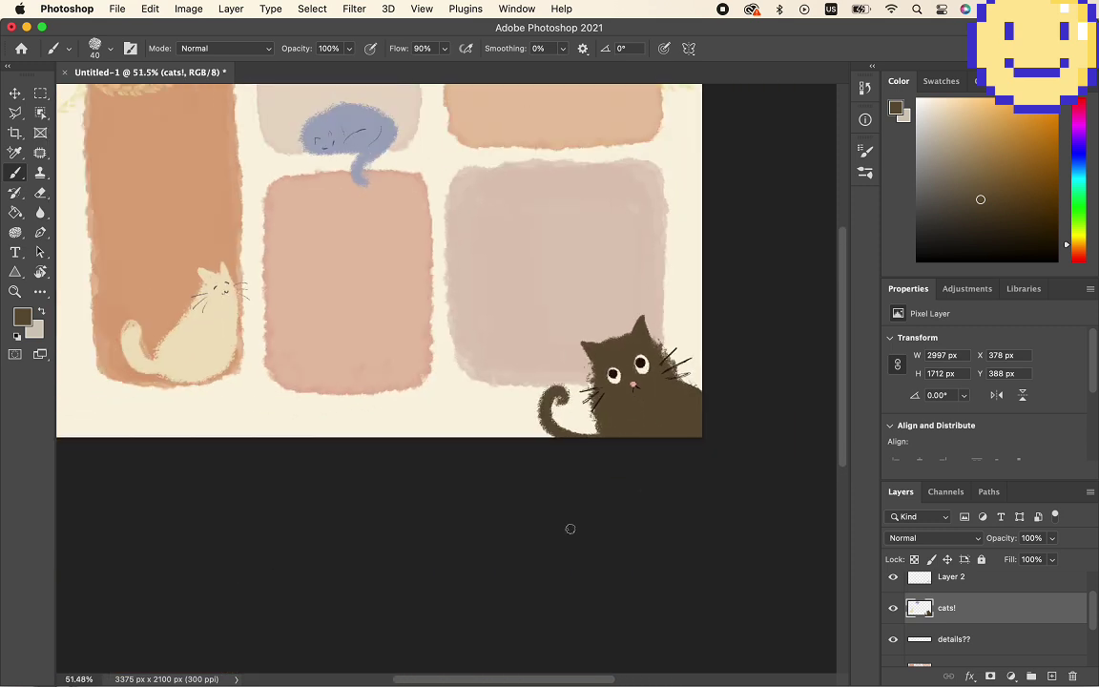
scroll(571, 528, "right", 7)
scroll(563, 522, "up", 6)
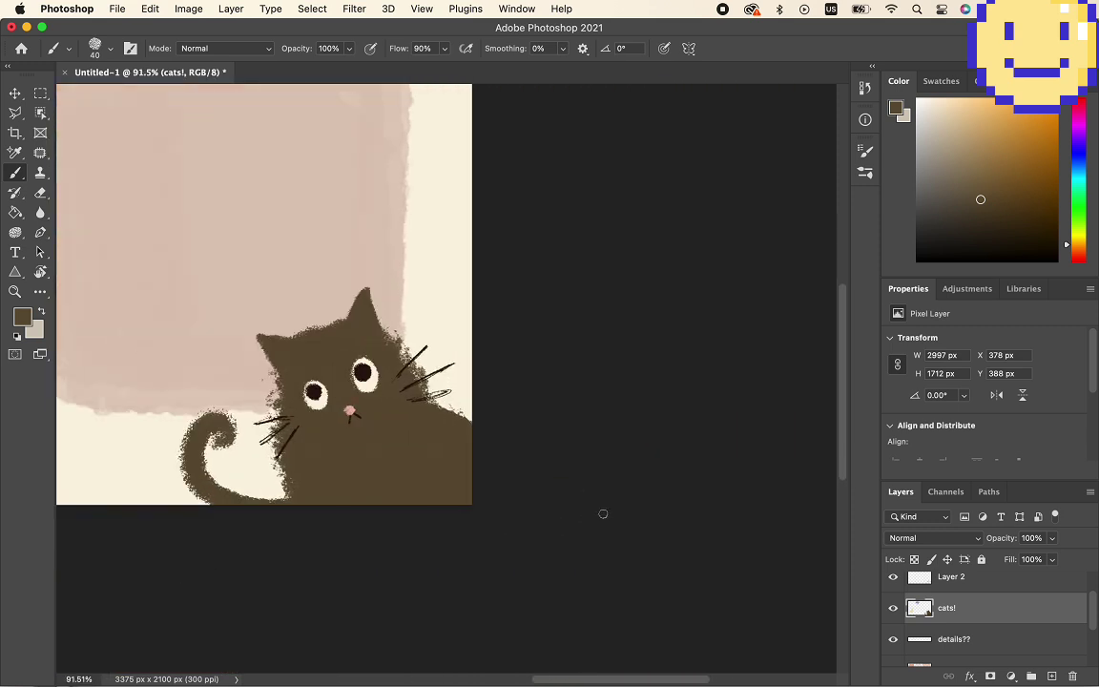
scroll(620, 507, "up", 2)
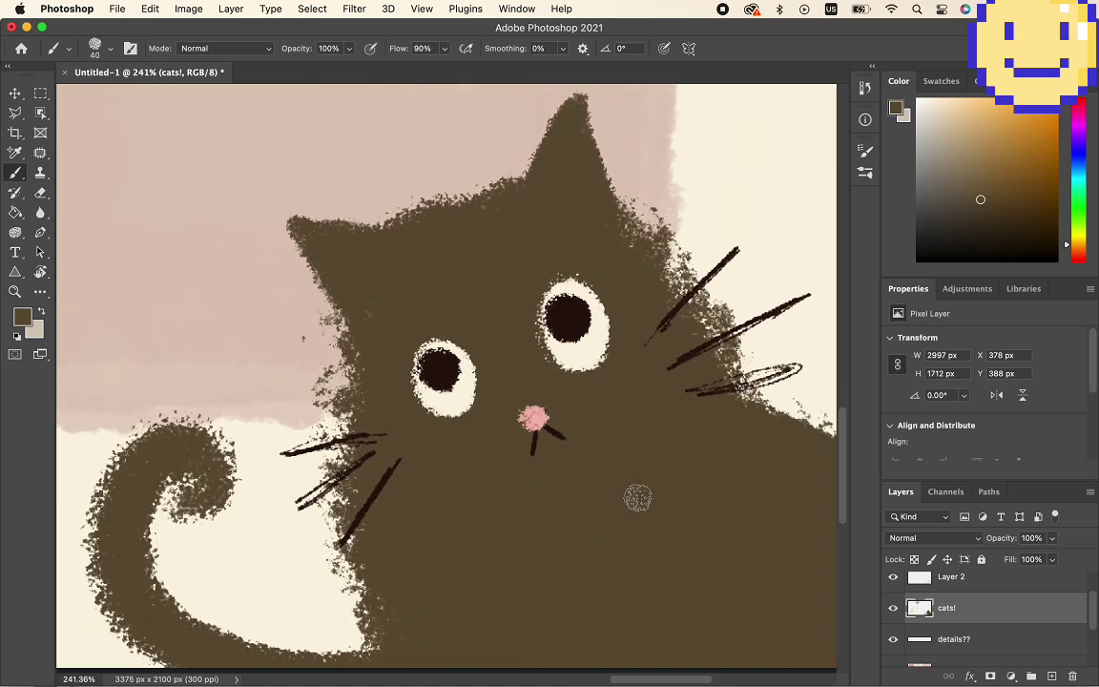
left_click(865, 173)
key("e")
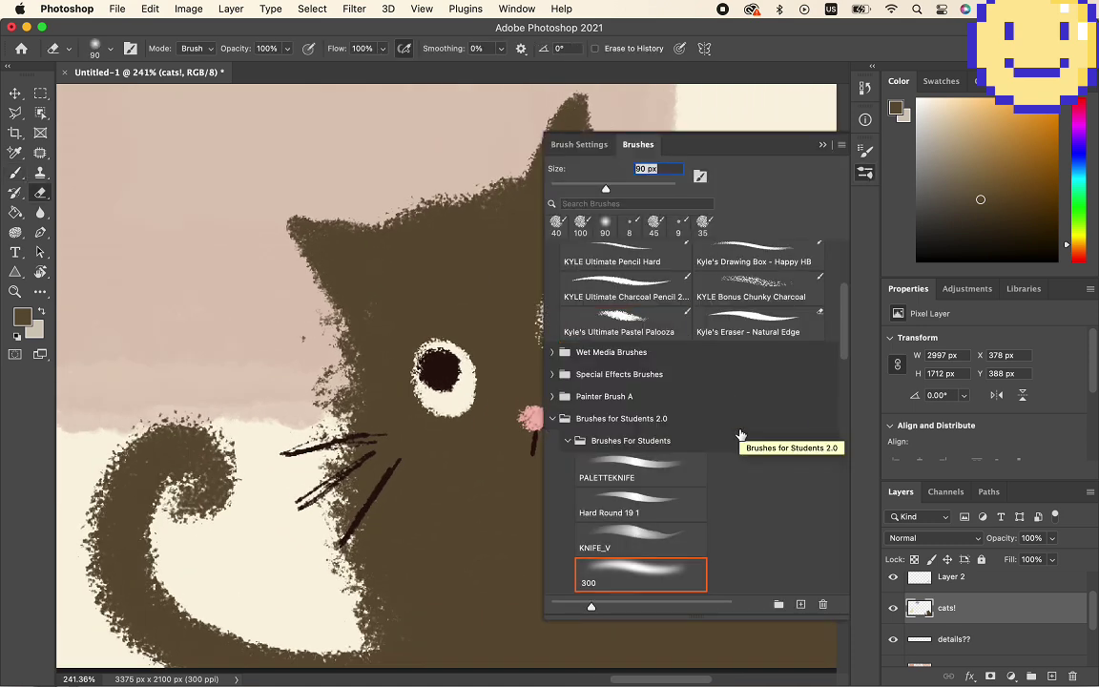
scroll(740, 439, "up", 3)
scroll(740, 452, "up", 2)
left_click(740, 452)
key("e")
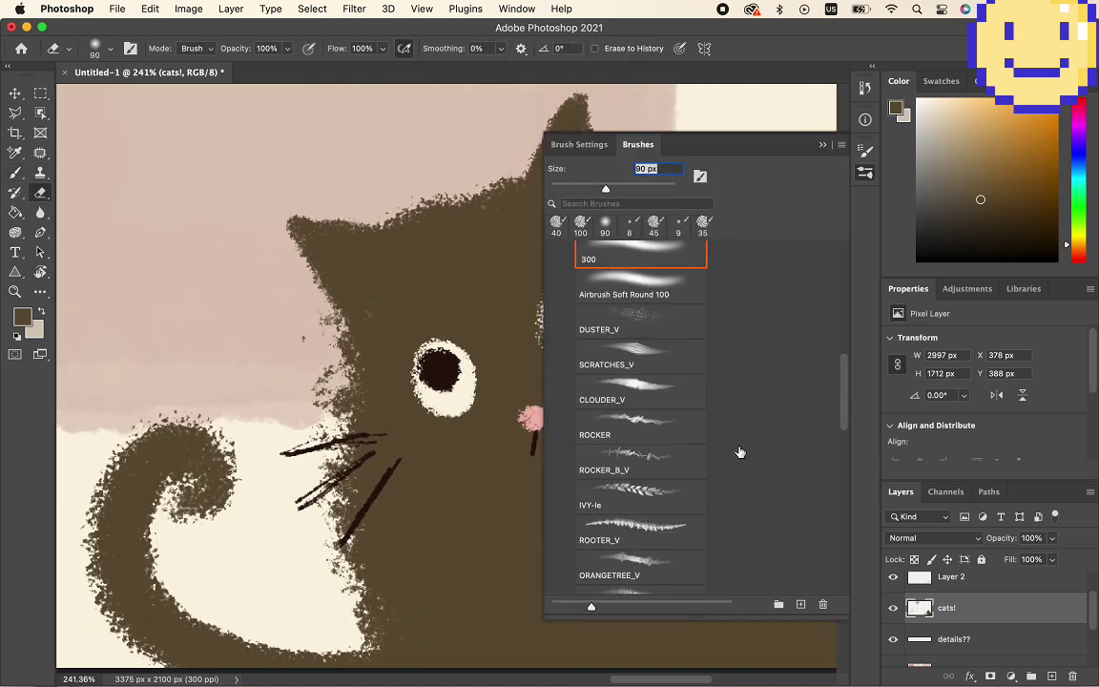
left_click(660, 321)
left_click(823, 145)
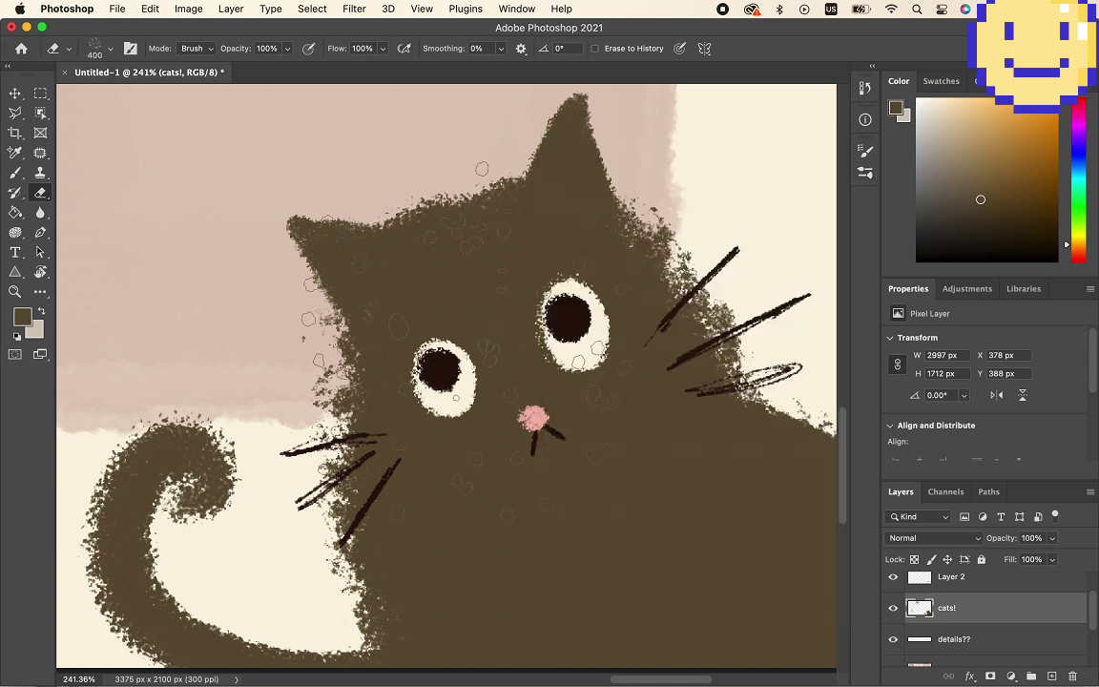
- Set the eraser to 50 px and lightly erase texture along the brown cat's ears, head and body edges
key("bracketleft")
key("bracketleft")
key("bracketleft")
key("bracketleft")
key("bracketleft")
key("bracketleft")
key("bracketleft")
key("bracketleft")
key("bracketleft")
key("bracketleft")
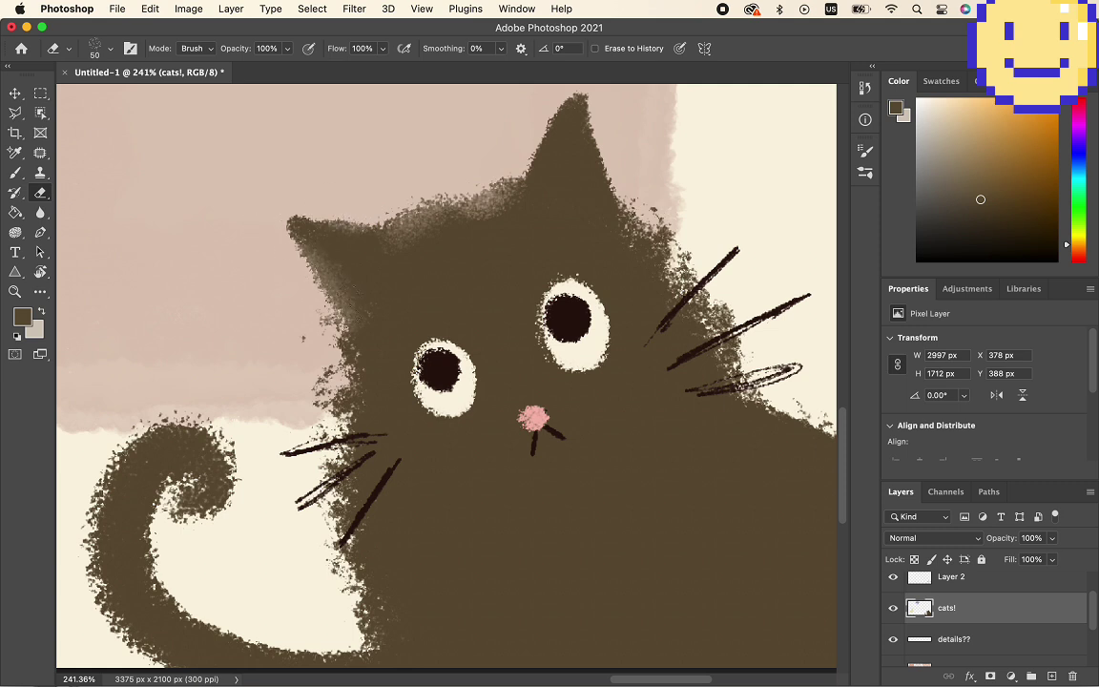
left_click_drag(626, 137, 593, 202)
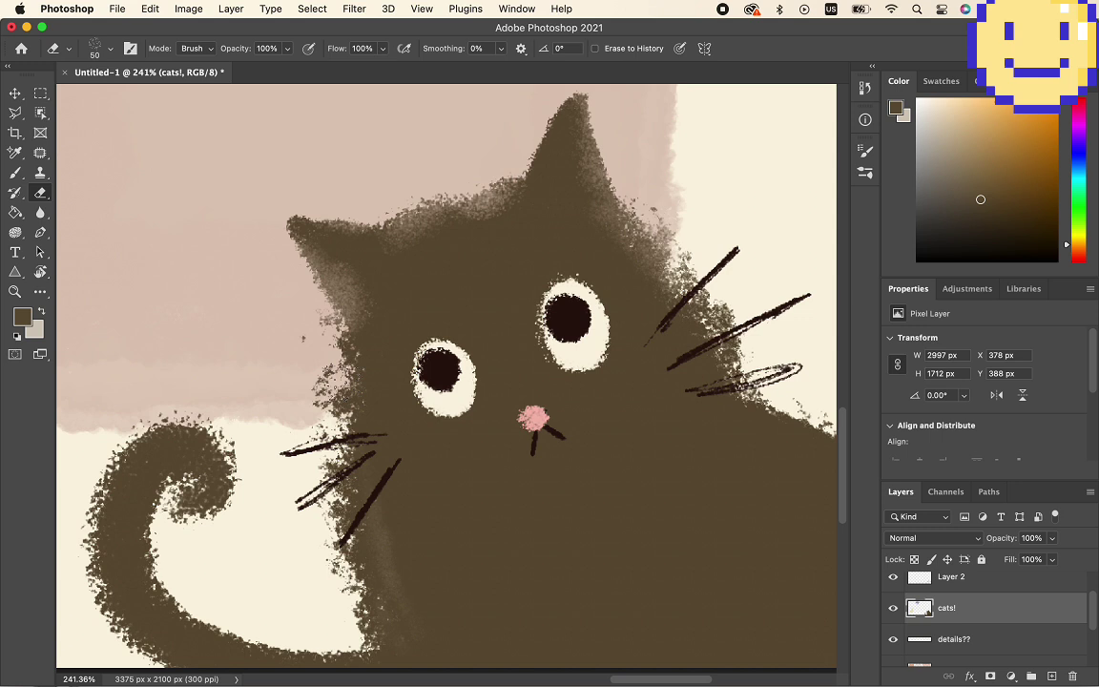
- Hide the details?? layer to view the whole artwork without the leaf garlands
scroll(446, 378, "down", 5)
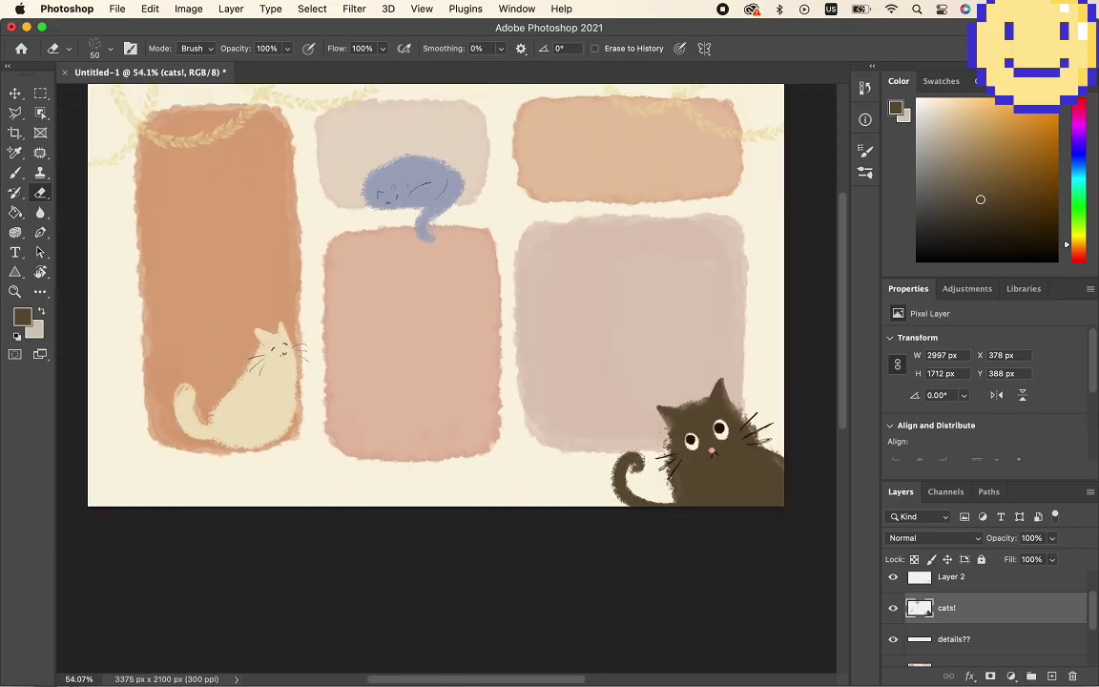
scroll(419, 362, "up", 5)
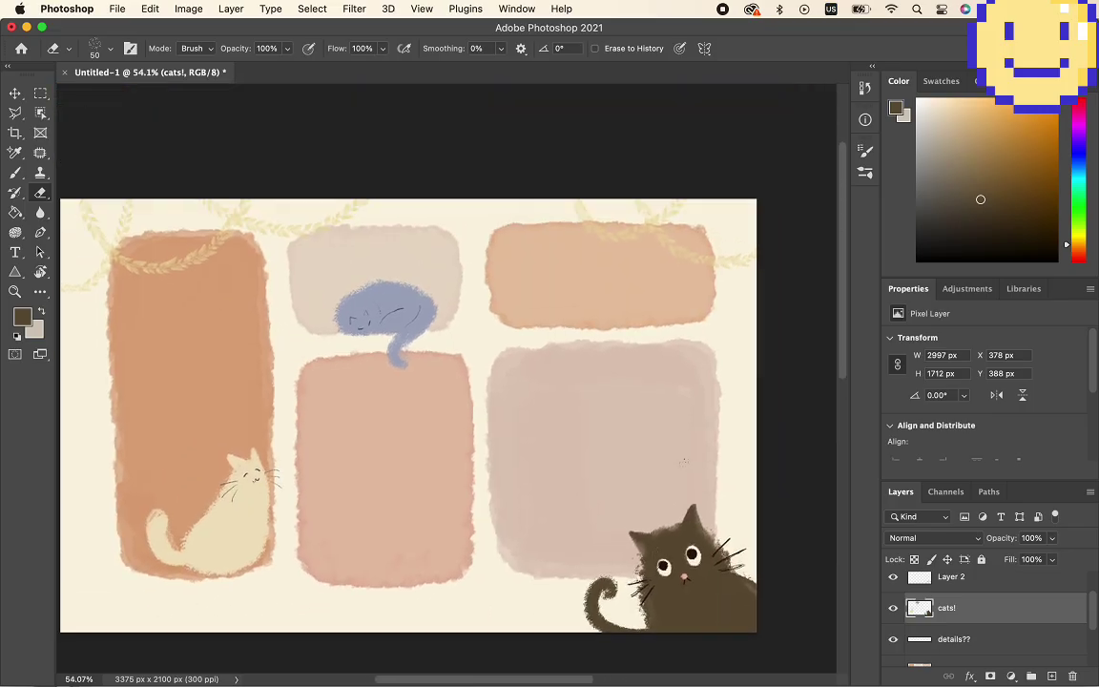
left_click(892, 640)
left_click(893, 641)
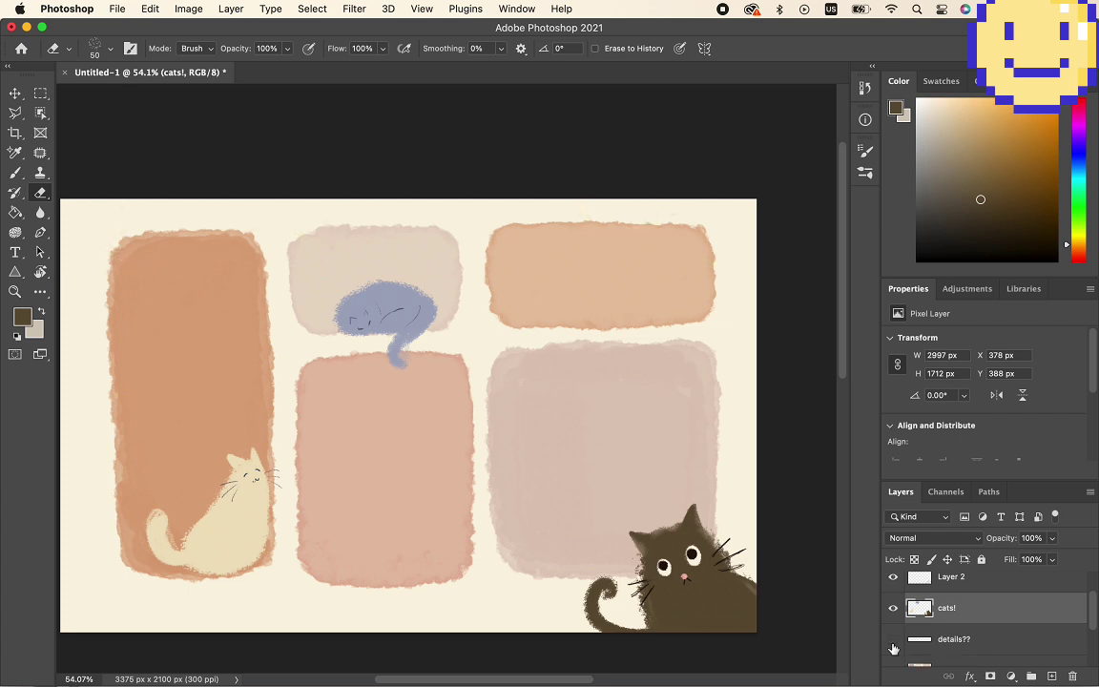
- Try dark red speckles at the canvas corners, centre and bottom edge on Layer 3 with the 400 px DUSTER_V brush
scroll(639, 420, "left", 2)
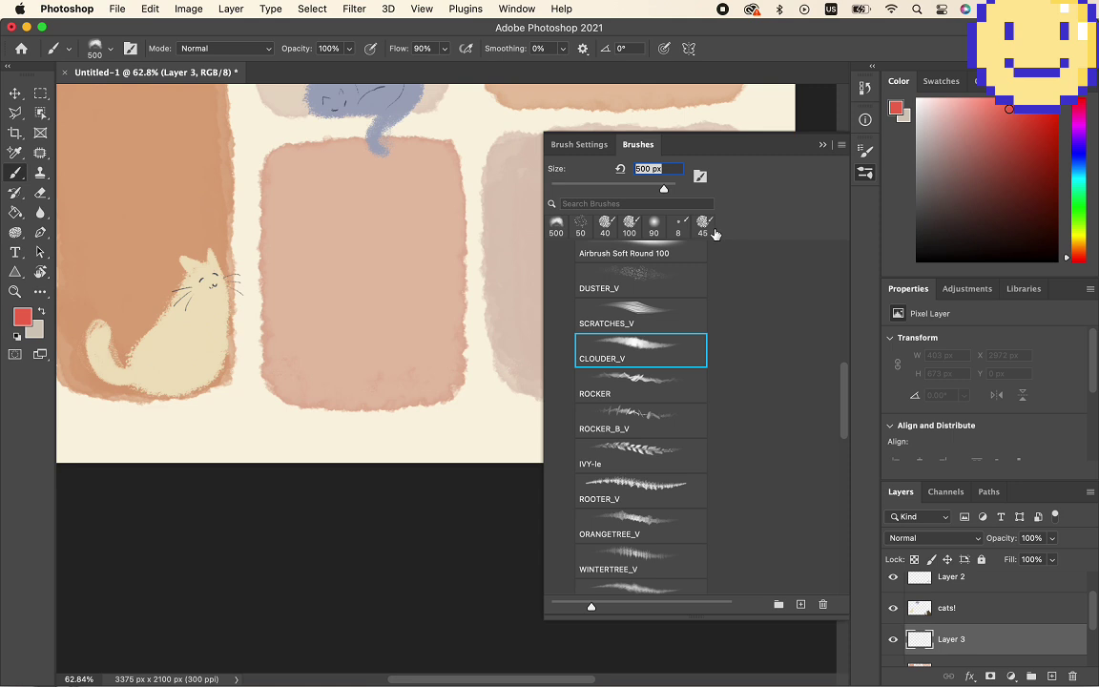
scroll(379, 289, "up", 10)
scroll(331, 282, "down", 10)
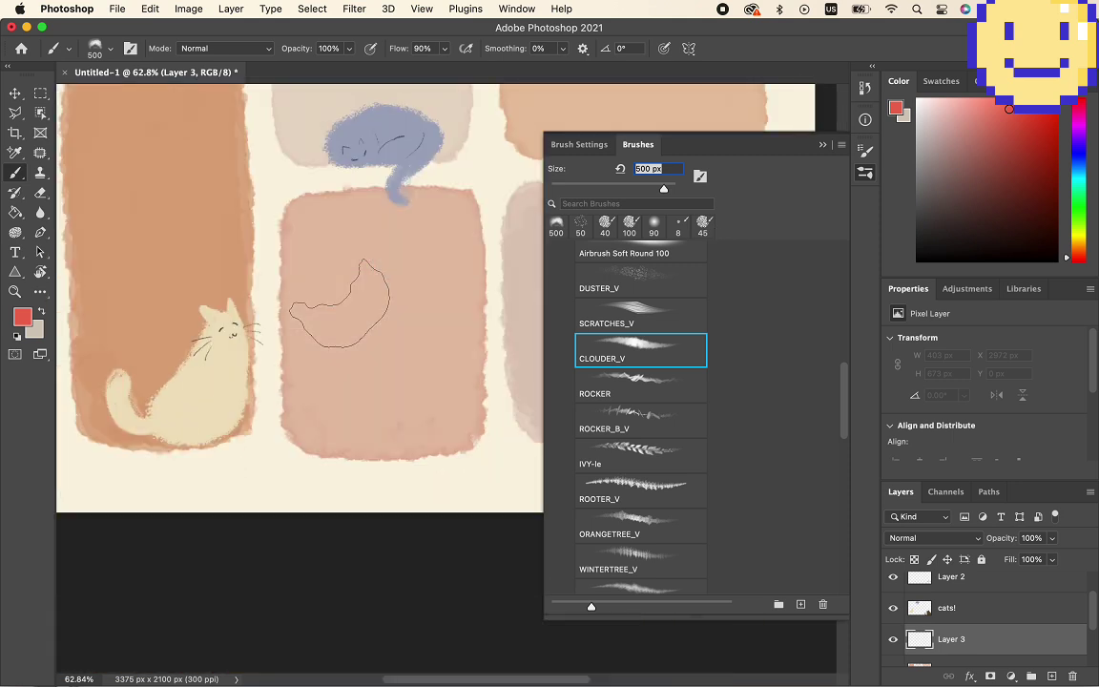
scroll(331, 282, "up", 3)
double_click(610, 278)
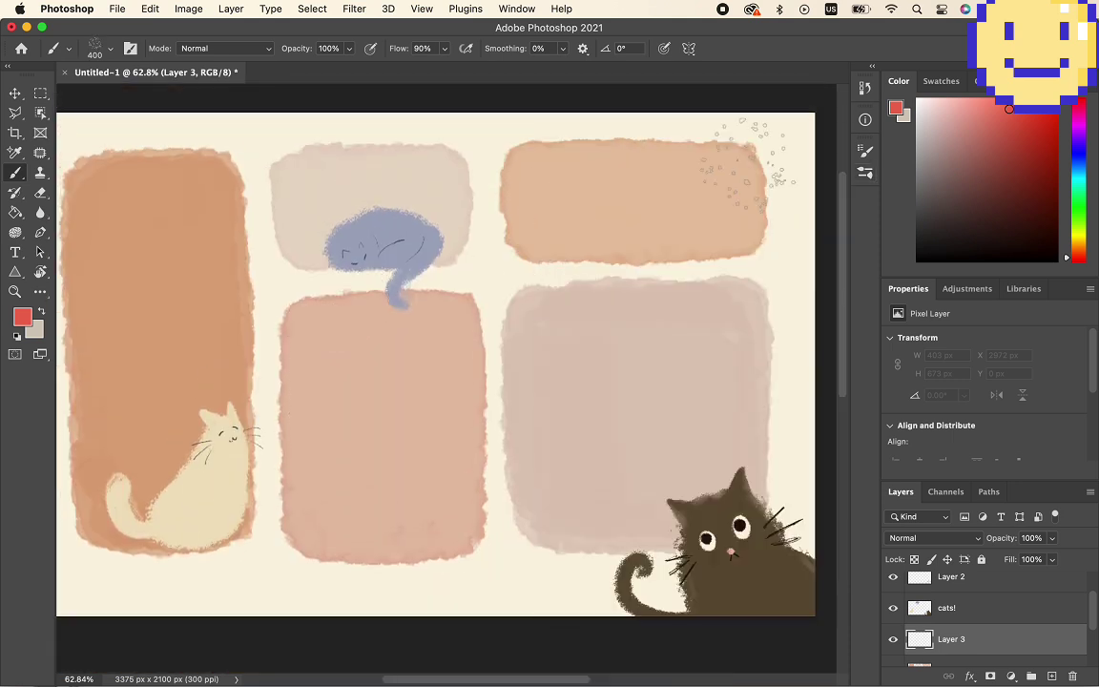
mouse_move(772, 134)
left_mouse_down()
mouse_move(735, 134)
mouse_move(787, 100)
mouse_move(791, 229)
mouse_move(762, 243)
left_mouse_up()
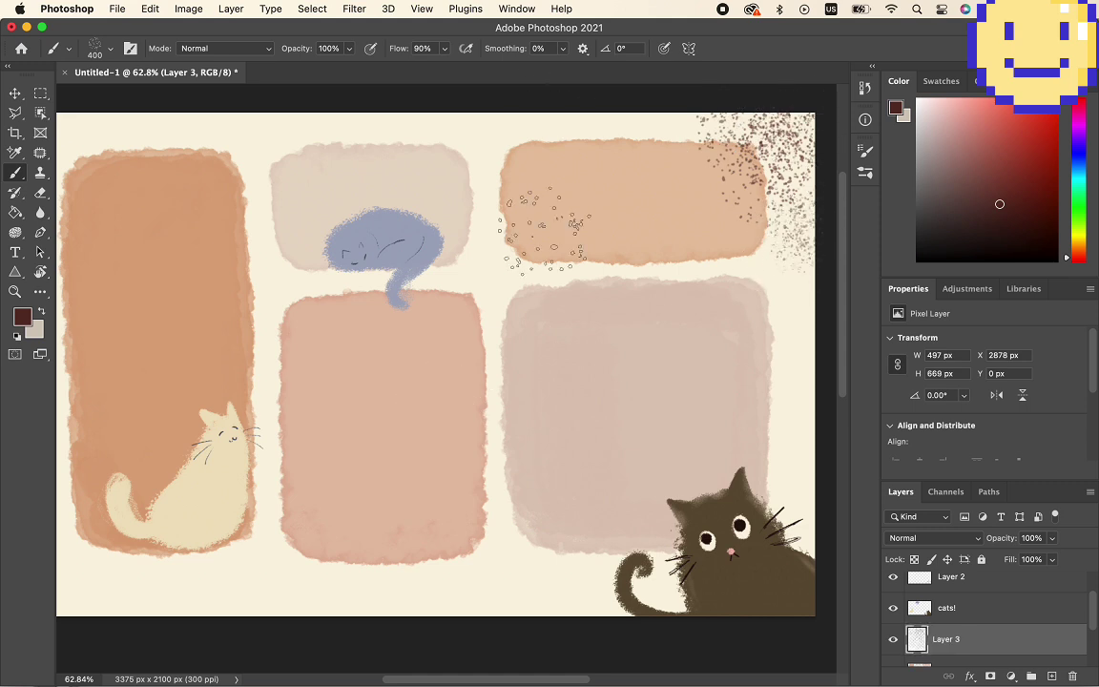
mouse_move(544, 229)
left_mouse_down()
mouse_move(537, 315)
mouse_move(545, 269)
left_mouse_up()
mouse_move(297, 590)
left_mouse_down()
mouse_move(331, 627)
mouse_move(361, 607)
left_mouse_up()
scroll(279, 530, "left", 3)
left_click_drag(94, 126, 143, 117)
scroll(143, 124, "down", 3)
- Undo all the DUSTER_V speckle strokes while keeping the empty Layer 3
key("super+z")
key("super+z")
key("super+z")
key("super+z")
key("super+z")
key("super+z")
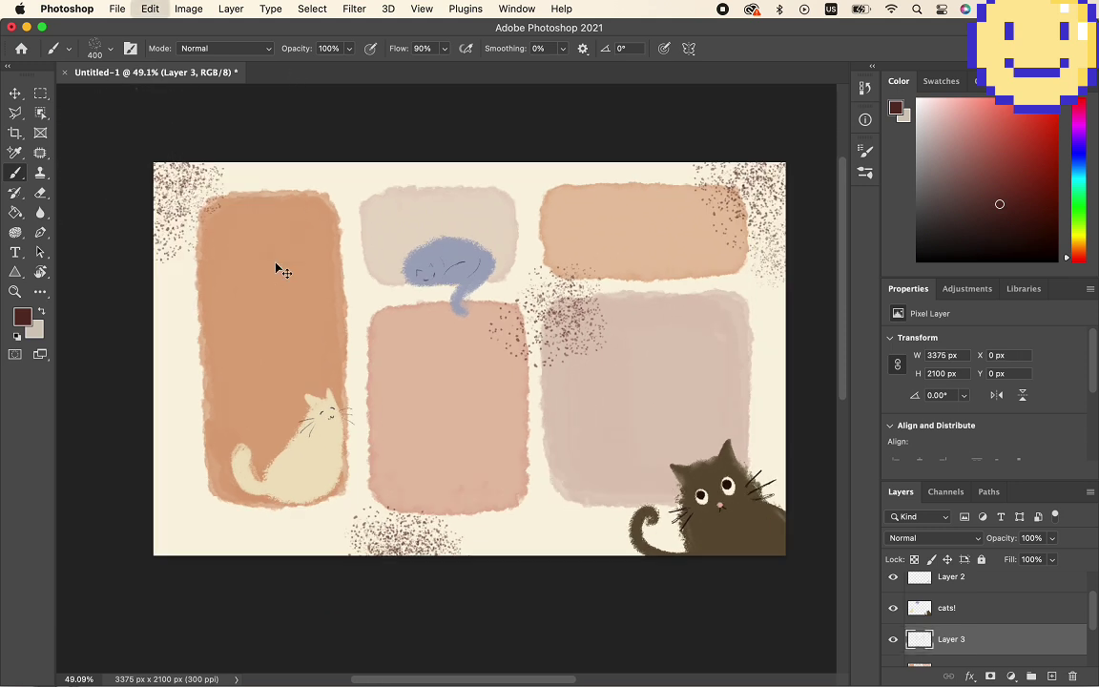
key("super+z")
key("super+z")
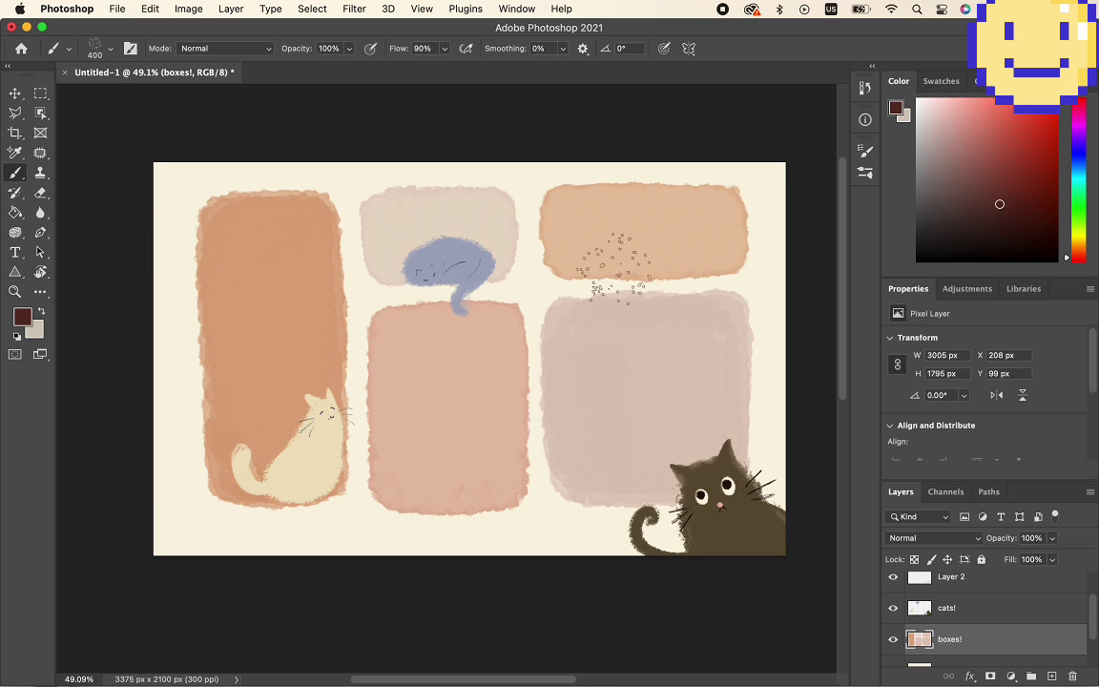
key("super+shift+z")
- Test Watercolor Artist - Brush 12 at 1000 px across the lower canvas on Layer 3 and undo the strokes
left_click(865, 172)
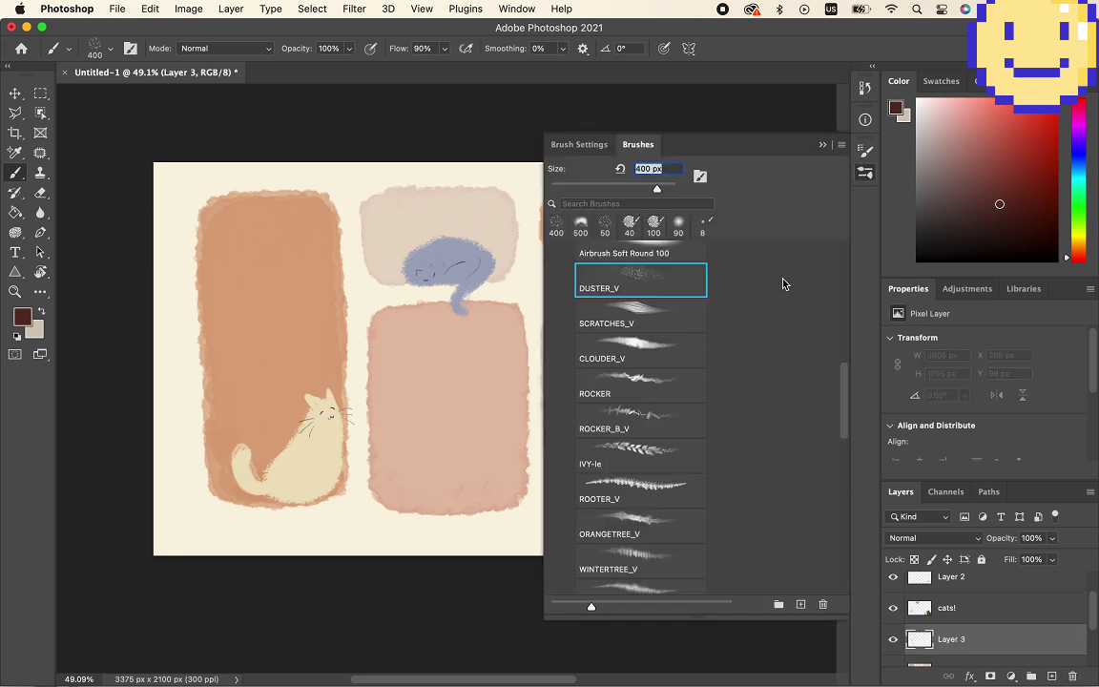
scroll(681, 448, "down", 2)
scroll(709, 363, "down", 5)
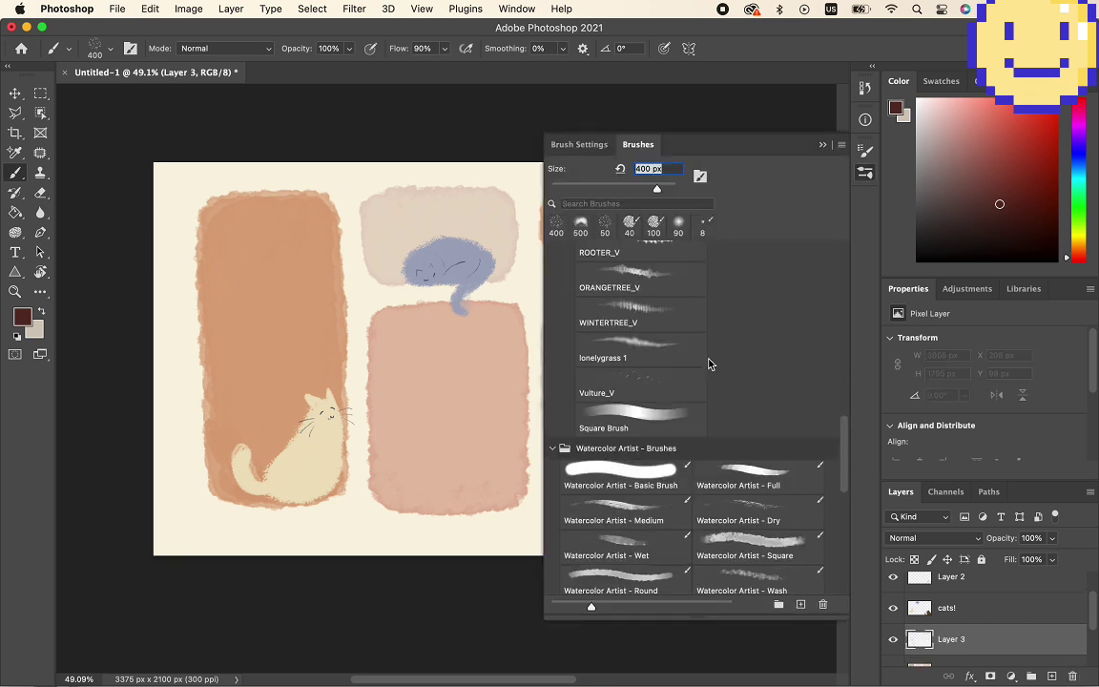
scroll(708, 363, "down", 3)
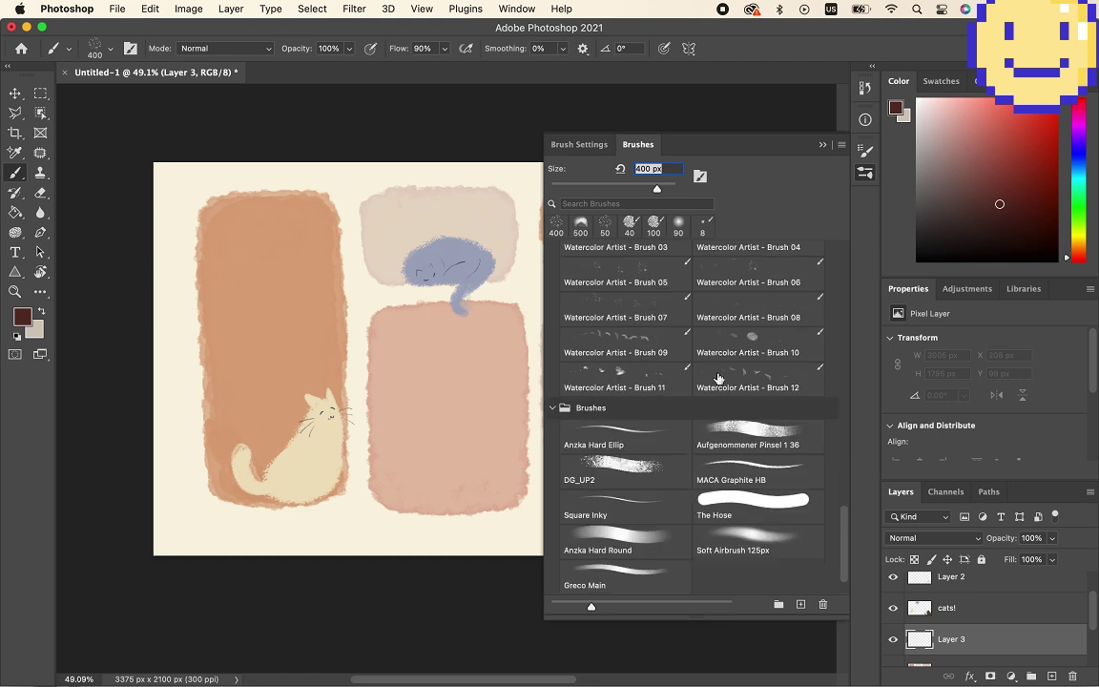
left_click(719, 378)
mouse_move(145, 368)
left_mouse_down()
mouse_move(386, 345)
mouse_move(405, 555)
left_mouse_up()
key("super+minus")
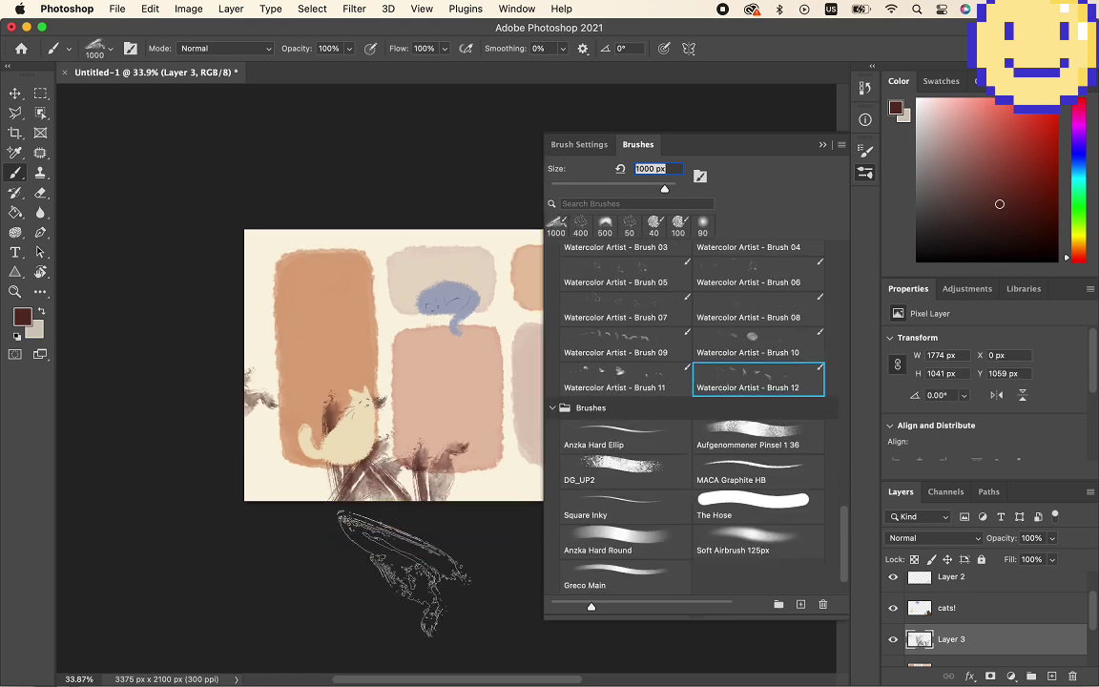
scroll(403, 566, "right", 5)
scroll(402, 566, "left", 5)
key("super+z")
key("super+z")
- Test Watercolor Artist - Brush 11 at 700 px with strokes across the boxes and undo them
left_click(629, 389)
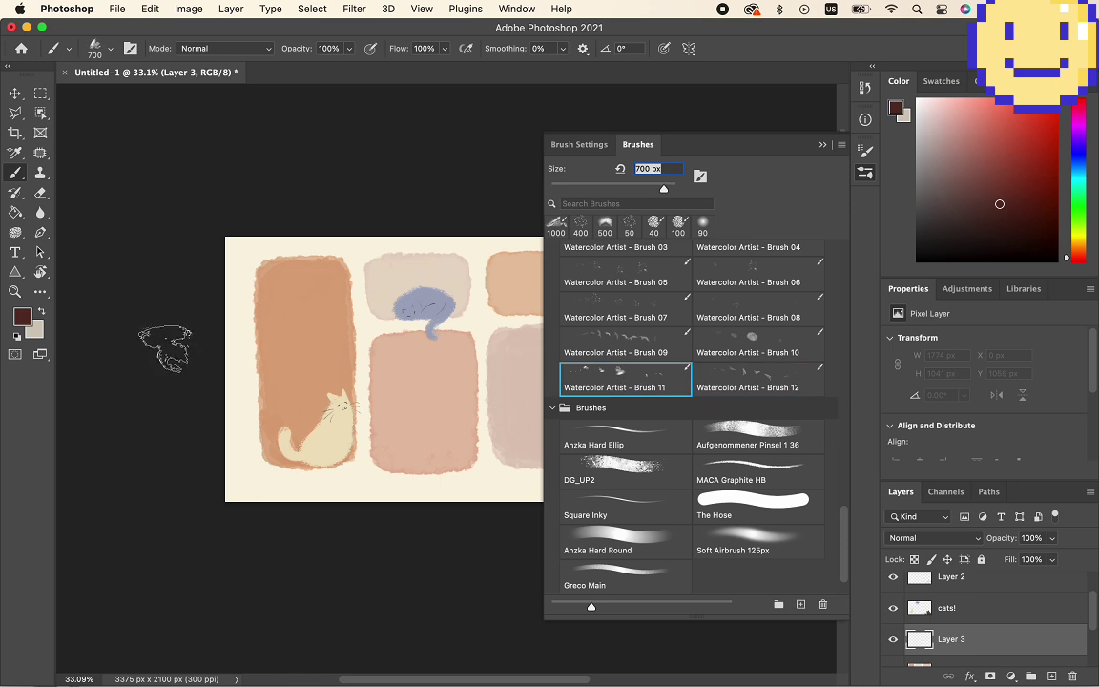
mouse_move(165, 349)
left_mouse_down()
mouse_move(404, 124)
mouse_move(138, 515)
mouse_move(425, 535)
left_mouse_up()
scroll(426, 535, "right", 5)
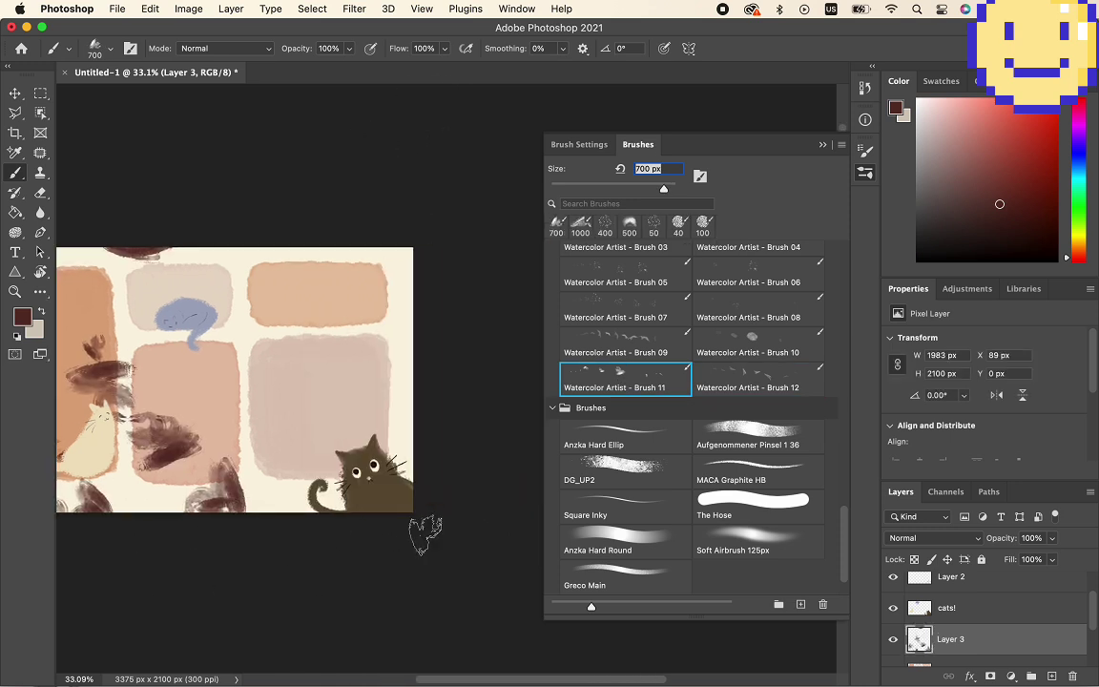
key("super+z")
- Test Watercolor Artist - Brush 10 at 800 px and a 1200 px brush on the canvas, undoing the strokes
left_click(783, 345)
left_click_drag(384, 280, 252, 586)
scroll(253, 583, "left", 5)
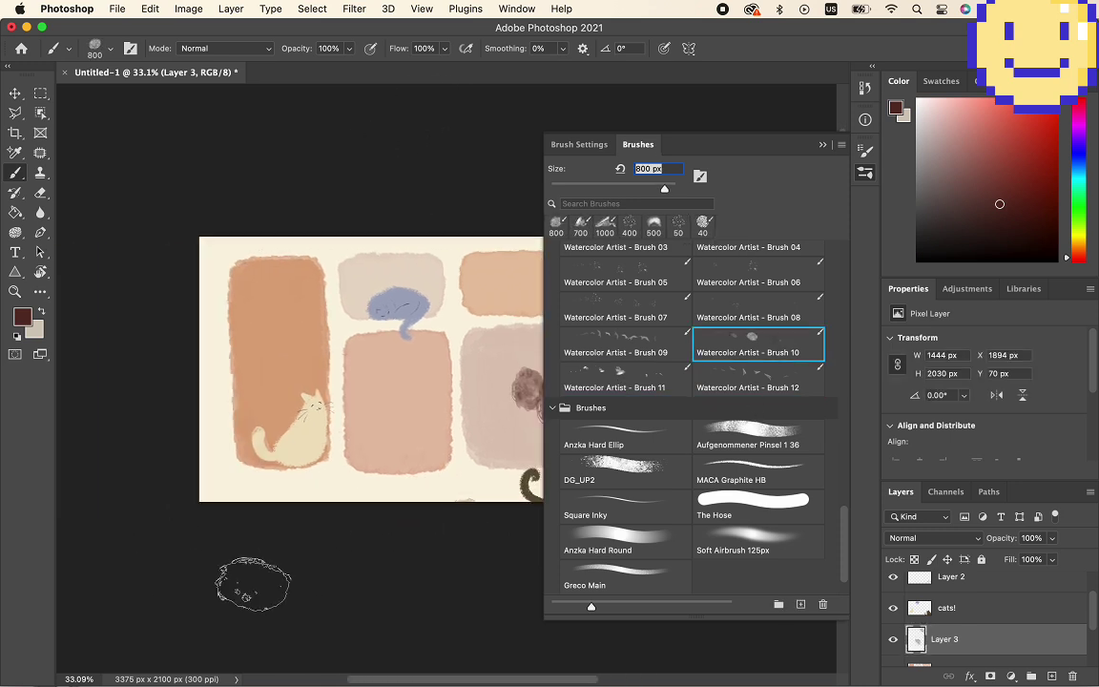
key("comma")
mouse_move(220, 357)
left_mouse_down()
mouse_move(381, 429)
mouse_move(448, 382)
mouse_move(294, 228)
left_mouse_up()
key("super+z")
- Test Watercolor Artist - Brush 08 and Brush 07 at 300 px for small speckles and undo the marks
left_click(768, 309)
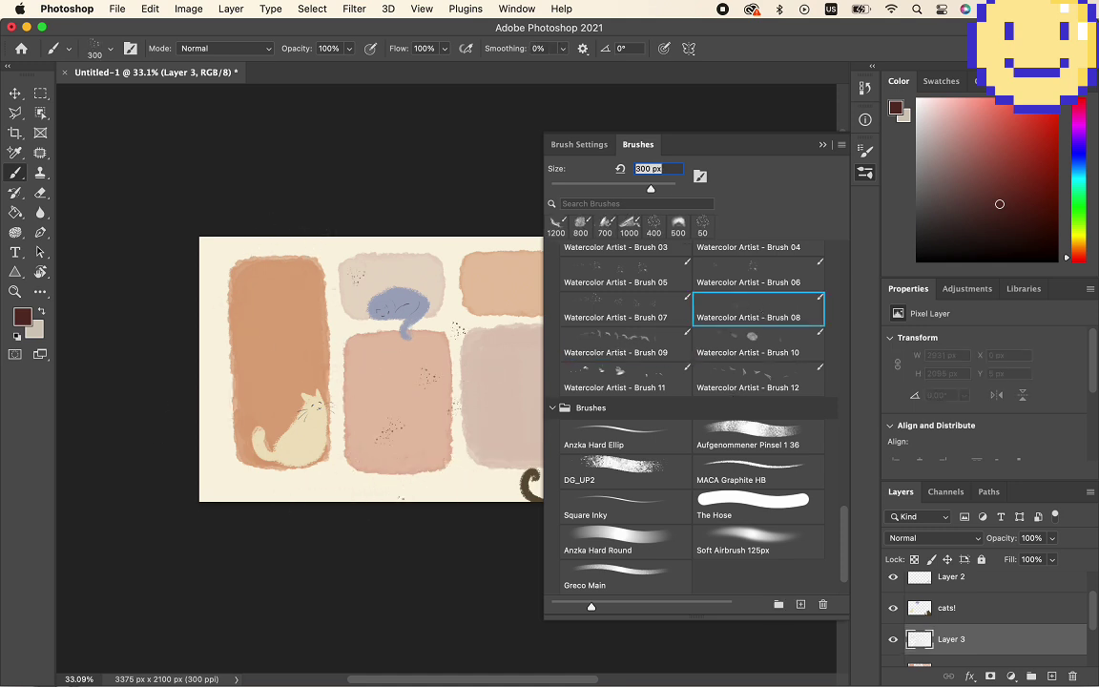
left_click_drag(458, 329, 351, 420)
key("super+plus")
key("super+plus")
key("super+z")
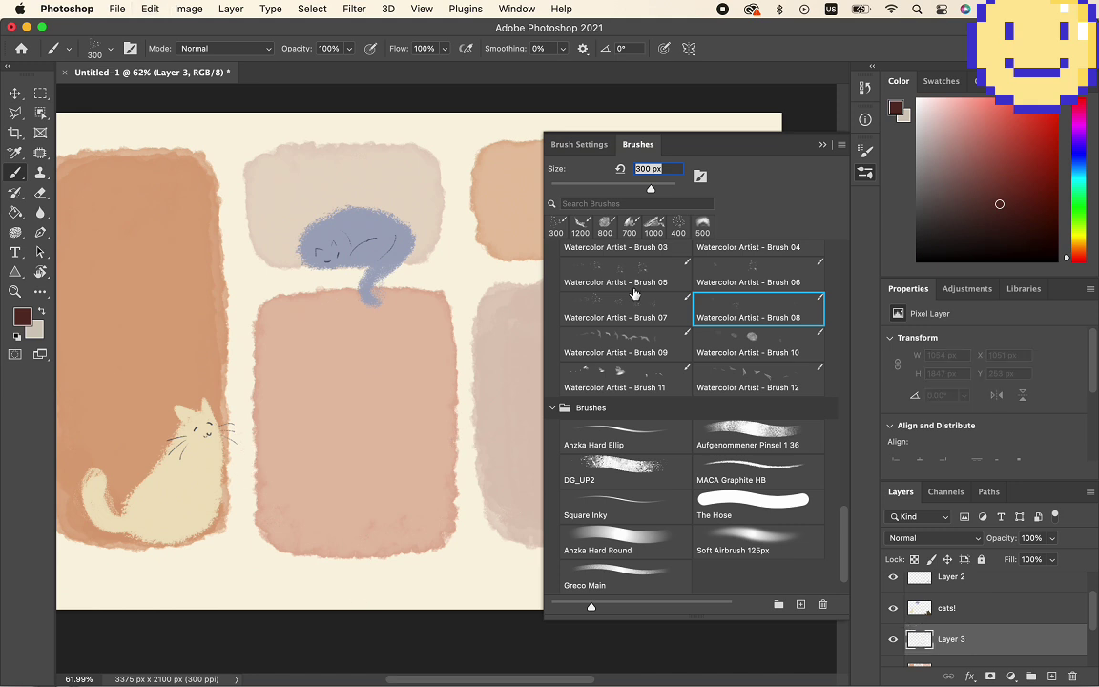
left_click(636, 294)
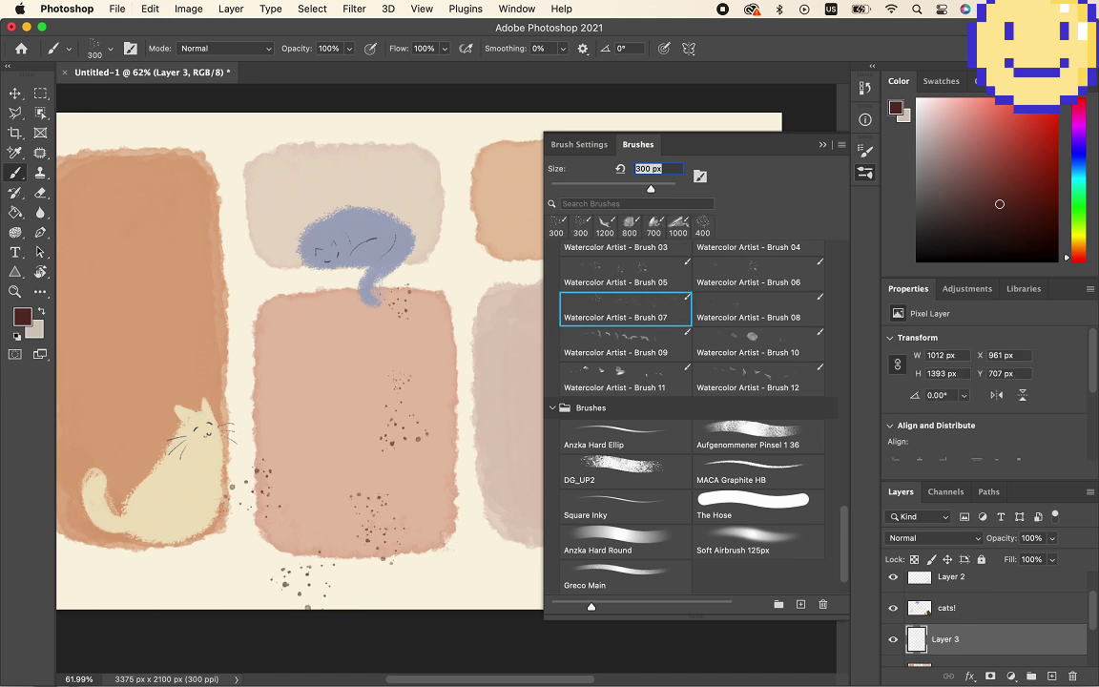
key("super+z")
- Choose Watercolor Artist - Brush 06, test its splatters at 700 px over the central boxes, and undo them
left_click(730, 267)
left_click_drag(410, 329, 360, 449)
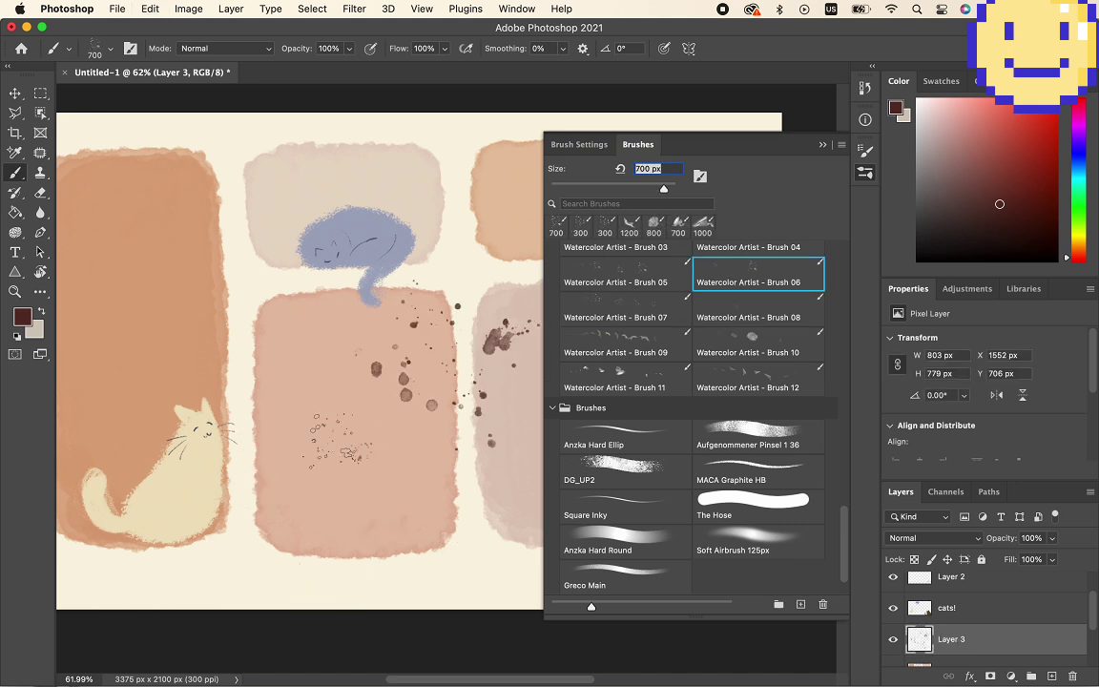
scroll(316, 424, "down", 5)
scroll(319, 459, "right", 2)
key("super+z")
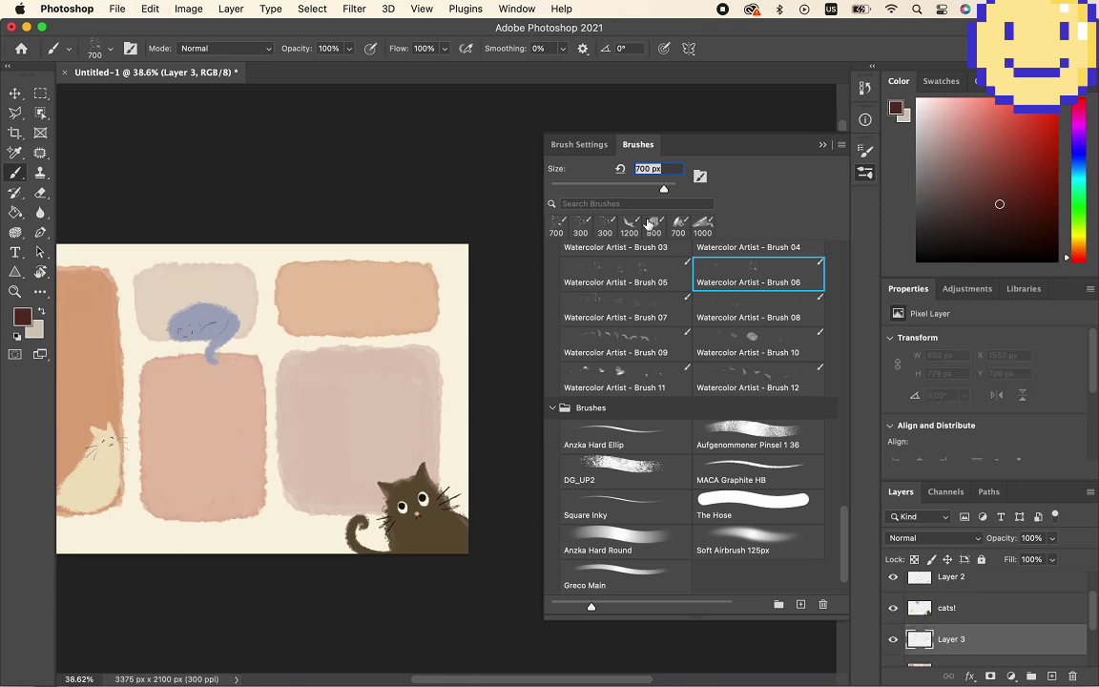
- Enlarge the brush to 1400 px and stamp dark red splatters down the right edge of the artwork
left_click(825, 146)
scroll(182, 485, "left", 4)
scroll(191, 472, "up", 4)
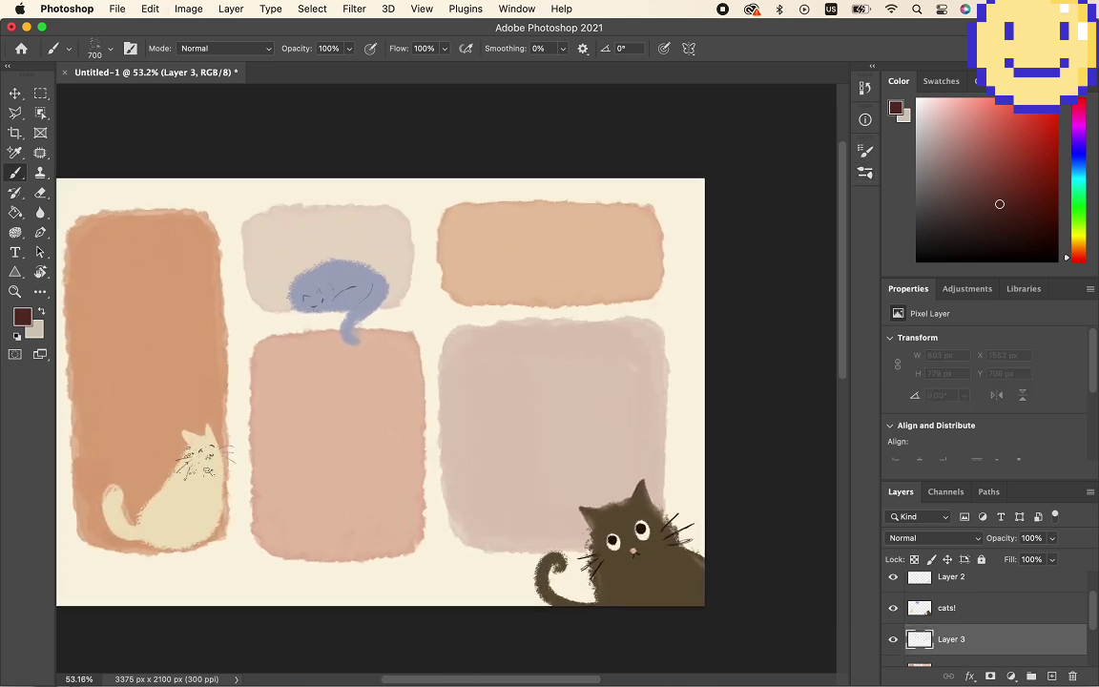
scroll(198, 464, "left", 2)
left_click(749, 240)
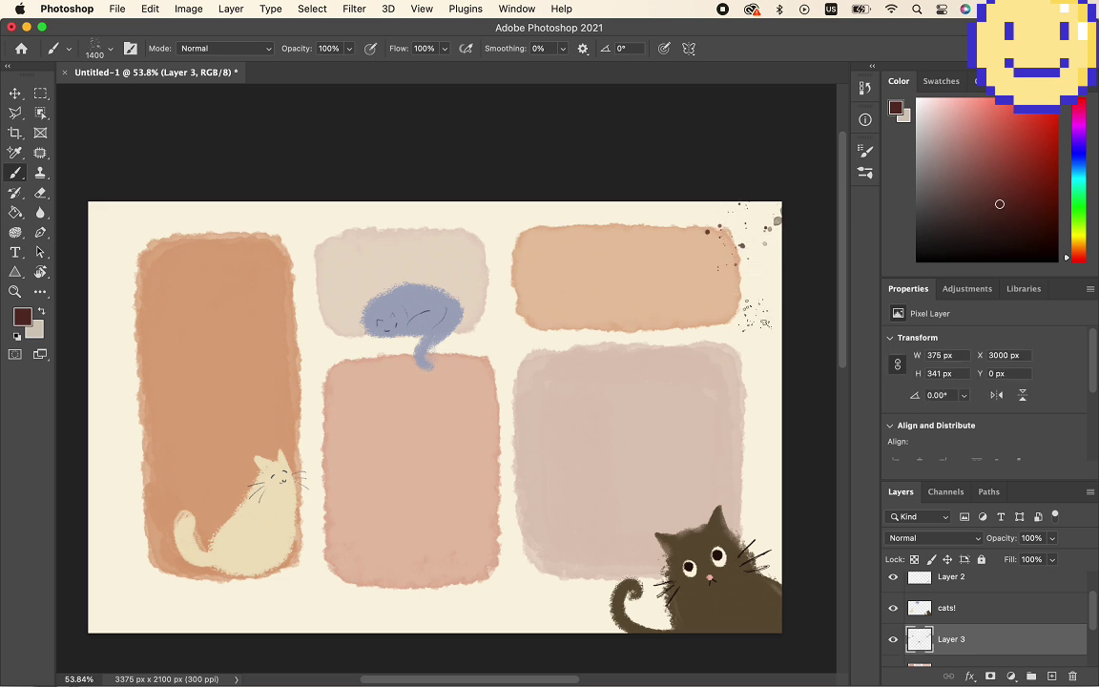
left_click(743, 303)
left_click(760, 425)
- Stamp more dark red splatters along the bottom-left corner, left edge and top of the artwork on Layer 3
left_click(135, 591)
left_click_drag(114, 592, 324, 606)
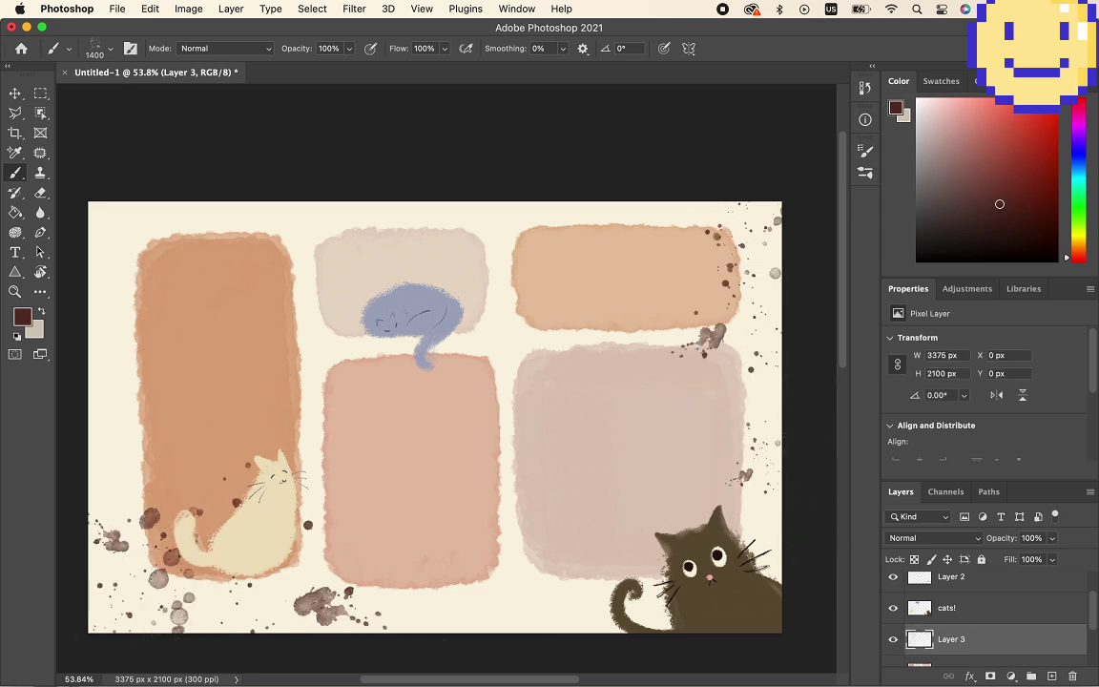
left_click_drag(119, 434, 114, 333)
left_click_drag(95, 225, 205, 229)
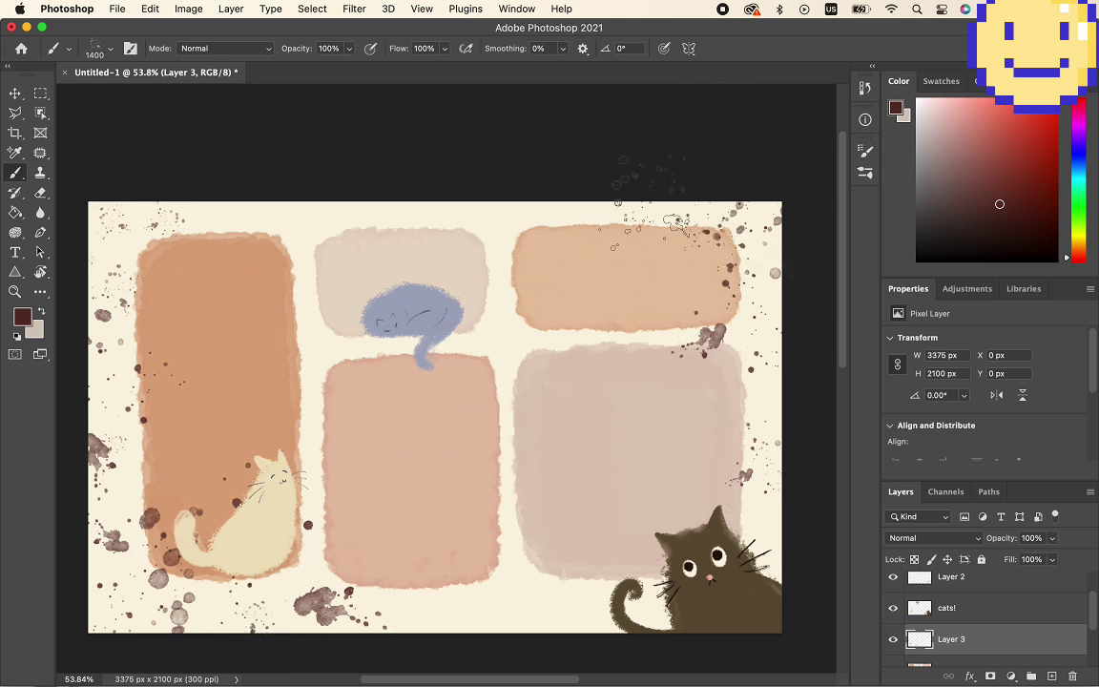
mouse_move(650, 277)
left_mouse_down()
mouse_move(619, 229)
mouse_move(578, 240)
left_mouse_up()
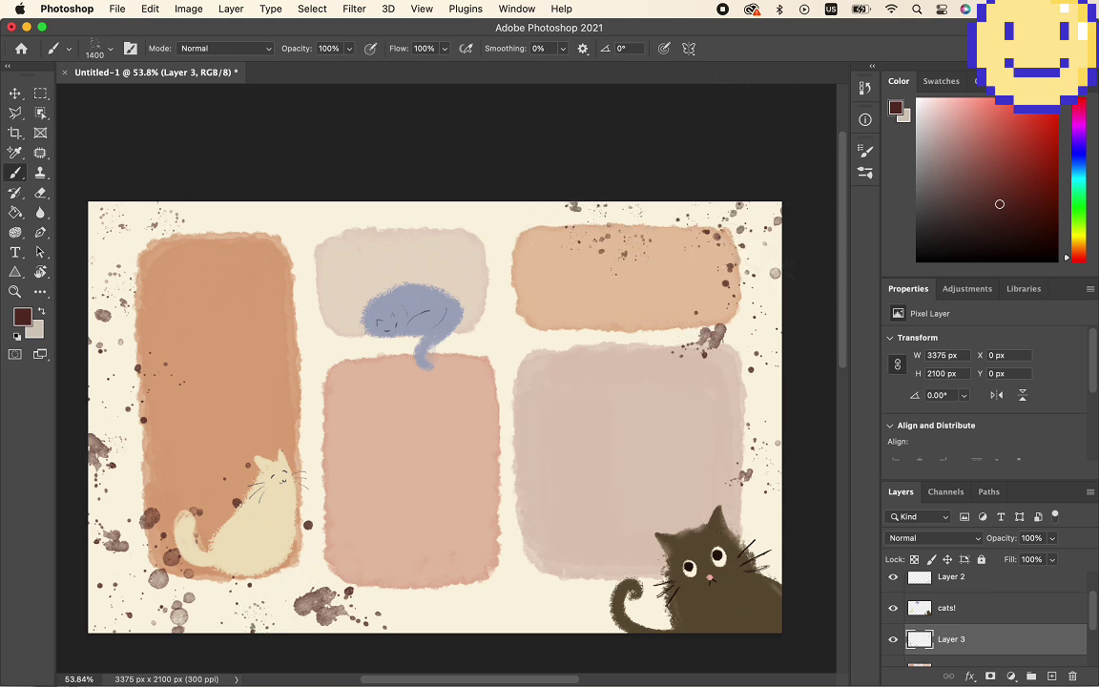
- Set the splatter layer's blend mode to Divide
left_click(933, 538)
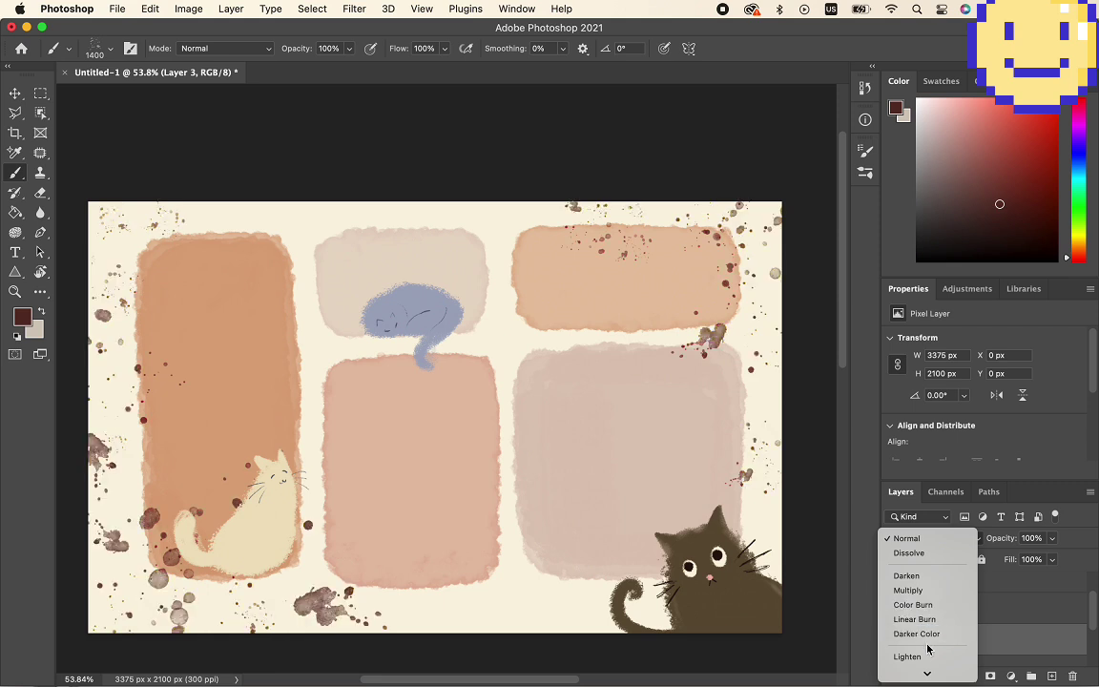
scroll(915, 640, "down", 5)
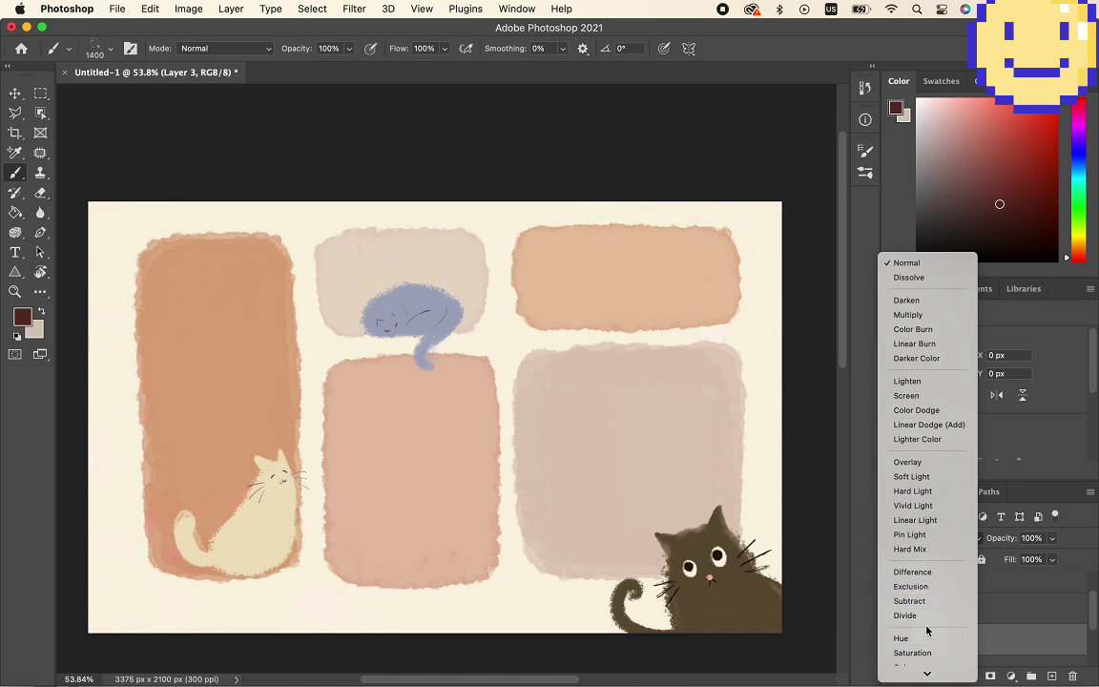
left_click(922, 617)
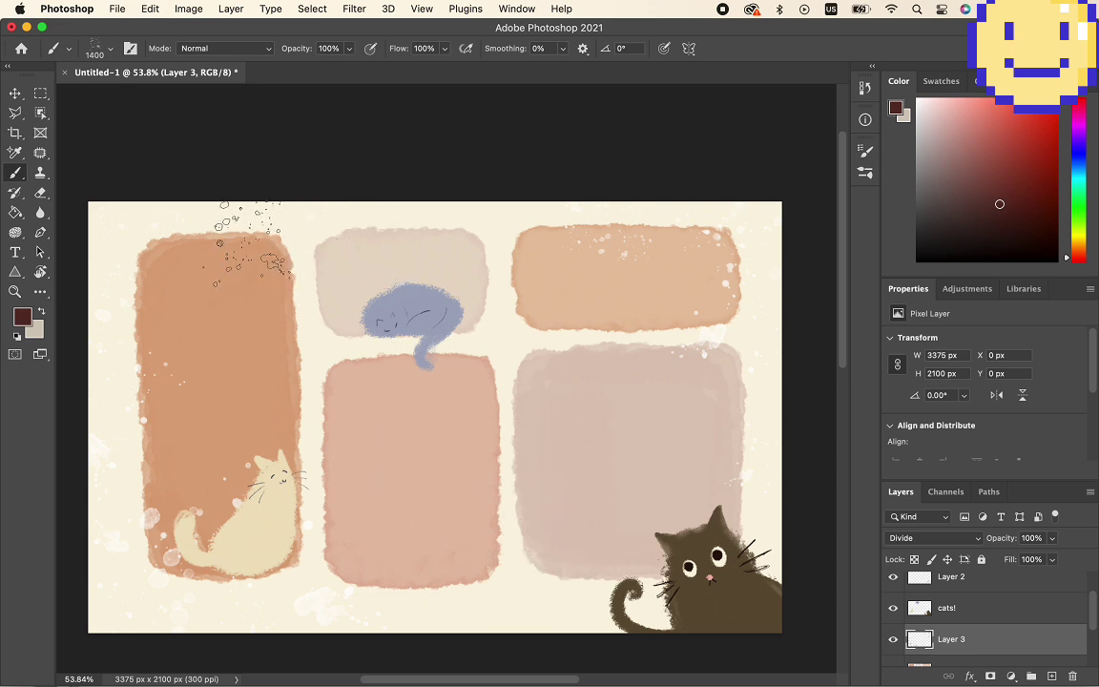
left_click(227, 263)
- Add a new layer and stamp lighter muted-red splatters around the brown cat and the lower middle of the artwork
left_click(1051, 675)
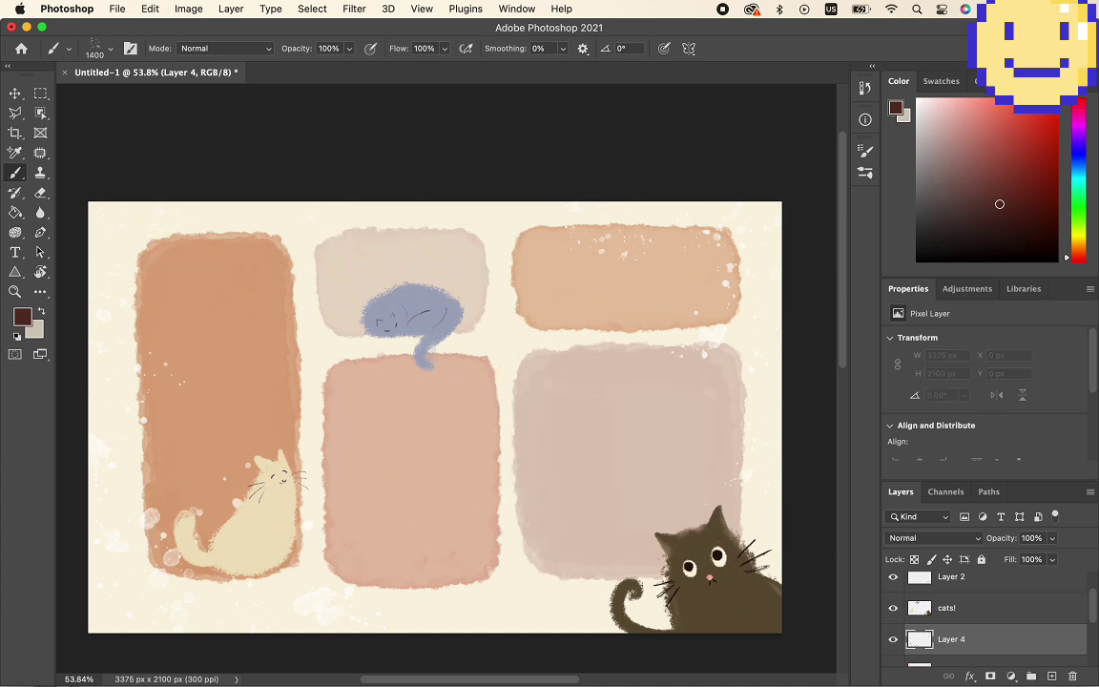
scroll(445, 445, "down", 2)
scroll(446, 446, "right", 2)
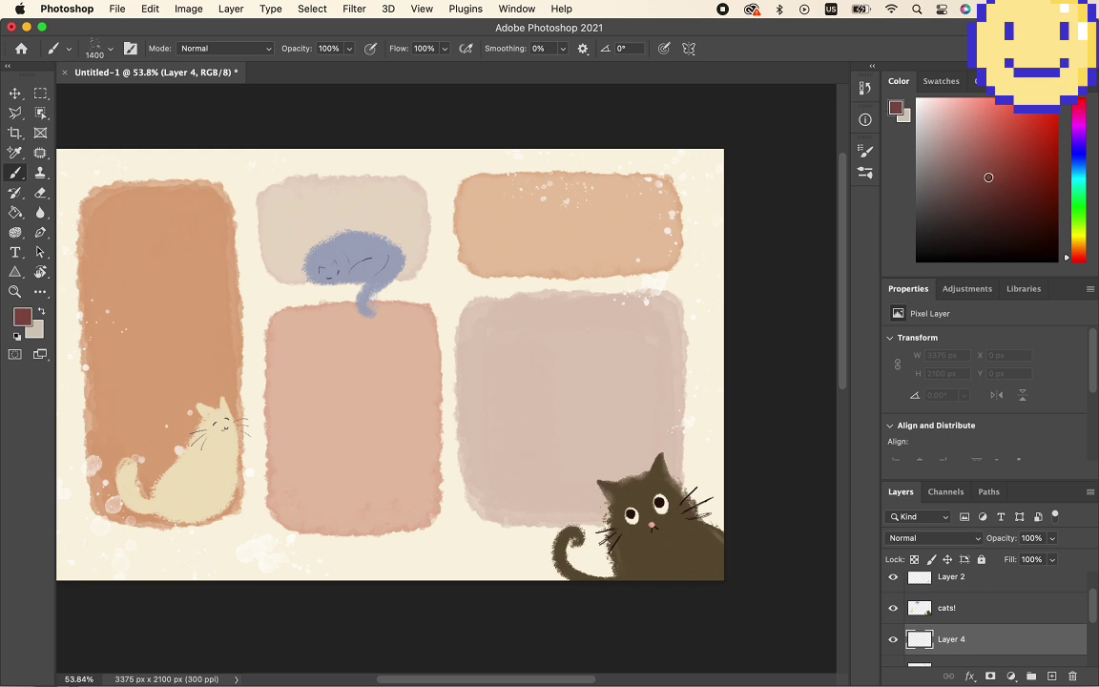
left_click(658, 498)
left_click(570, 523)
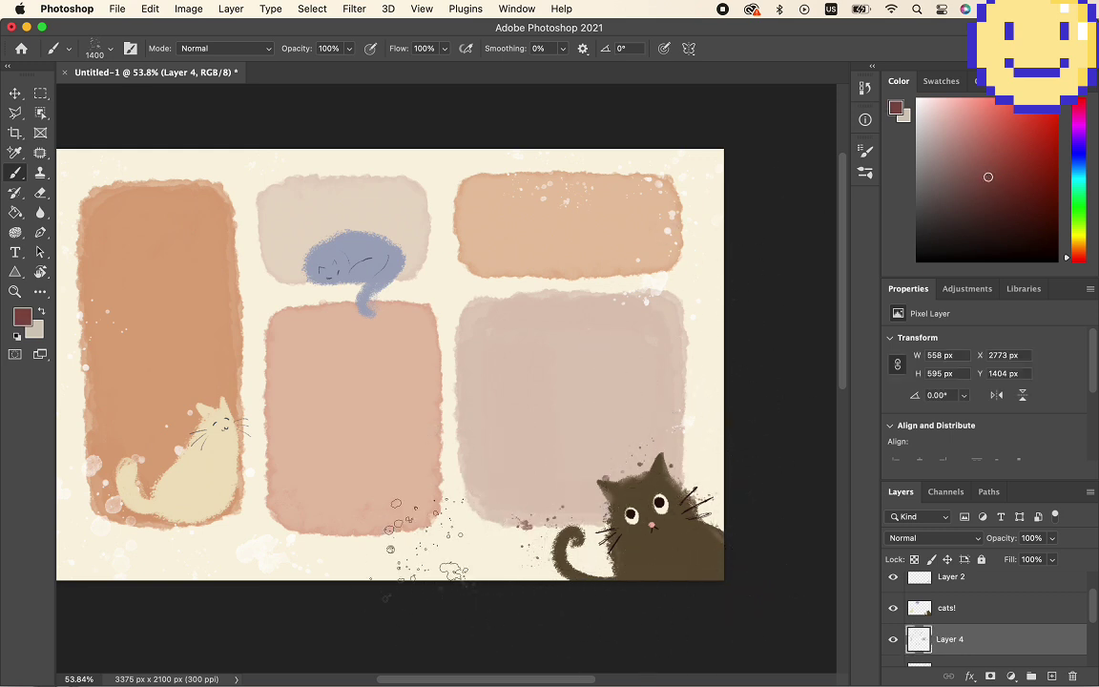
left_click(570, 488)
left_click(557, 491)
left_click(701, 322)
left_click(412, 543)
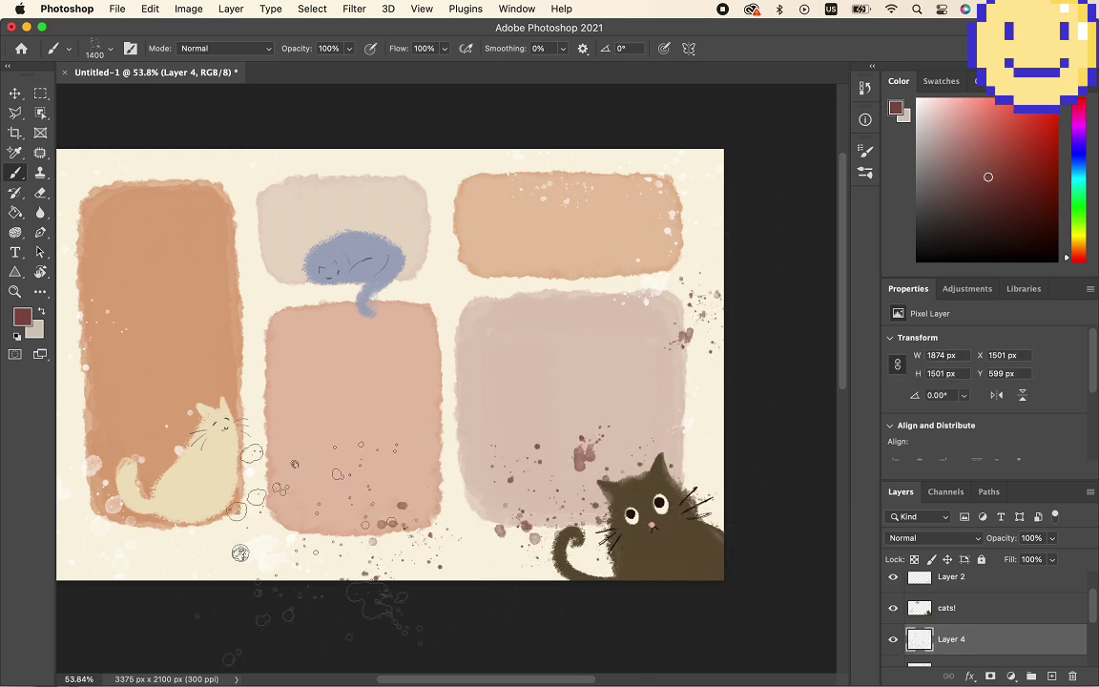
- Cover the rest of the artwork with muted-red splatters on Layer 4, reaching all the boxes and edges
left_click(276, 538)
left_click(405, 520)
left_click(505, 448)
left_click(658, 238)
scroll(306, 395, "left", 5)
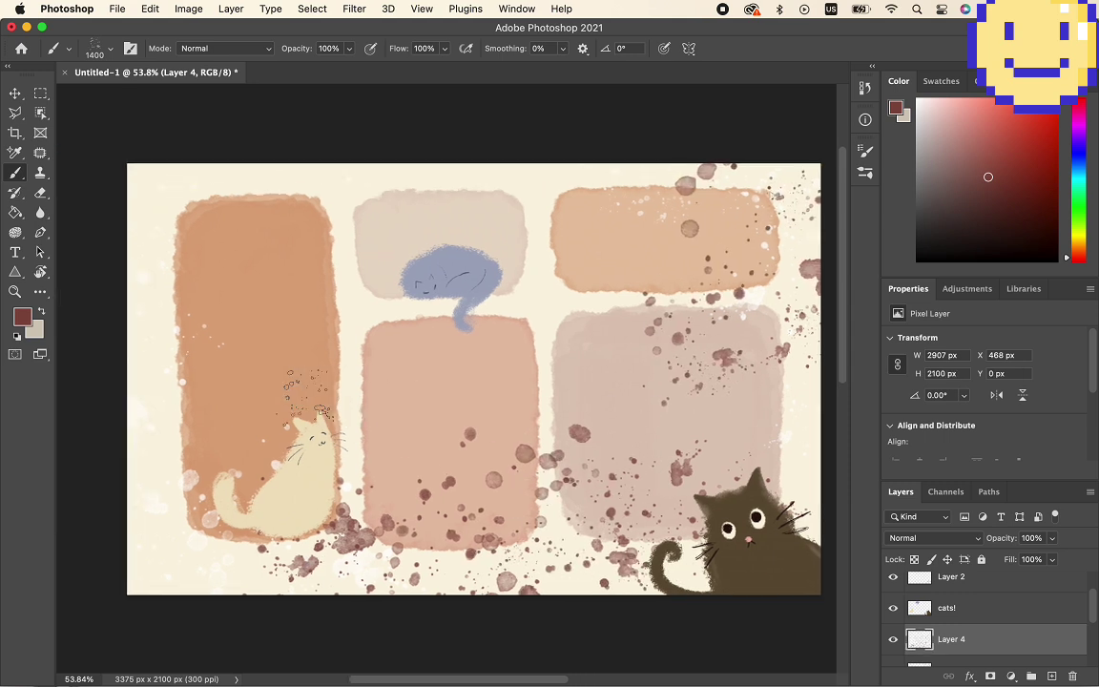
mouse_move(305, 391)
left_mouse_down()
mouse_move(171, 419)
mouse_move(170, 238)
mouse_move(343, 229)
mouse_move(529, 262)
mouse_move(553, 457)
left_mouse_up()
scroll(544, 567, "right", 5)
scroll(553, 591, "left", 3)
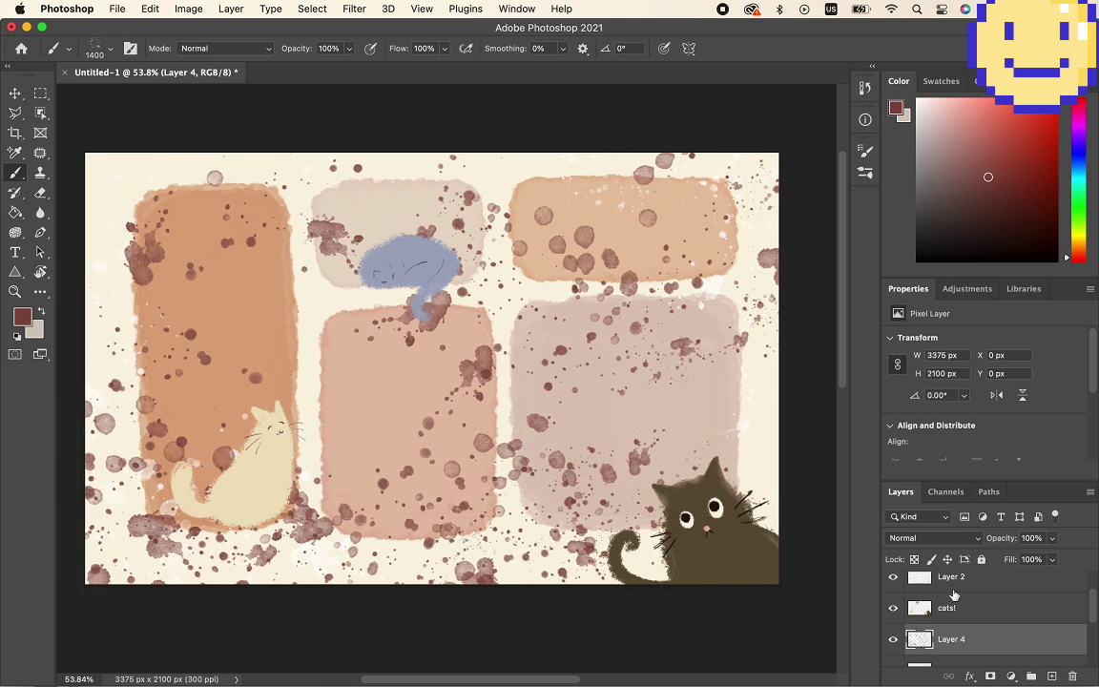
- Set Layer 4's blend mode to Multiply and its opacity to 23%
left_click(954, 538)
left_click(941, 590)
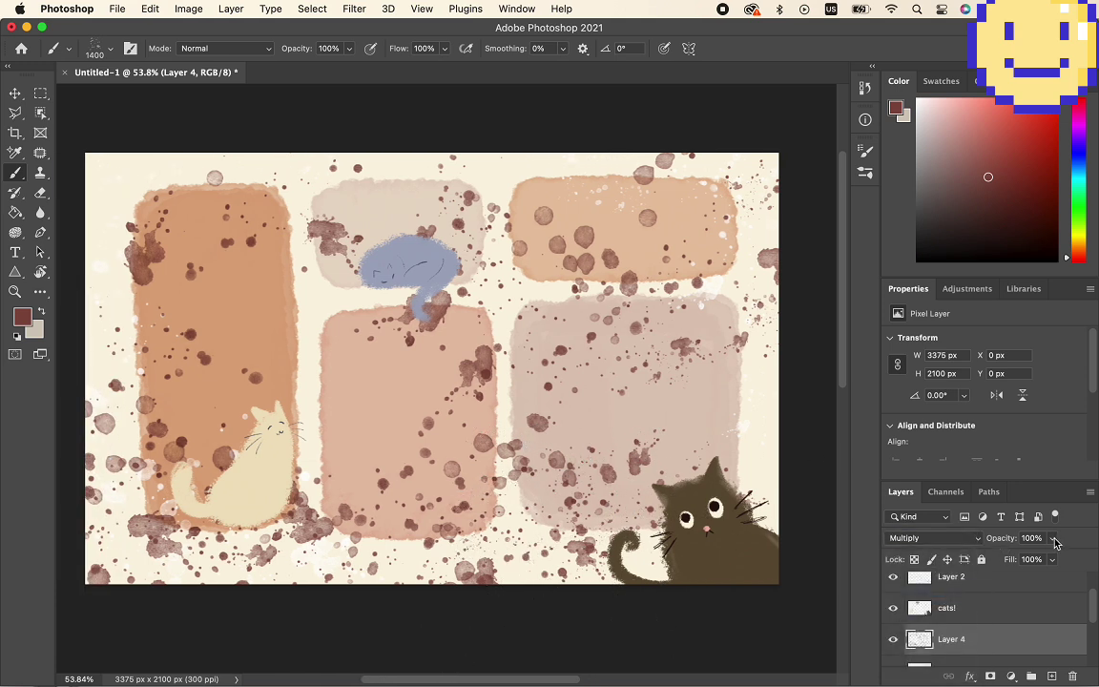
mouse_move(1012, 560)
left_mouse_down()
mouse_move(1000, 560)
mouse_move(1028, 560)
mouse_move(1003, 558)
left_mouse_up()
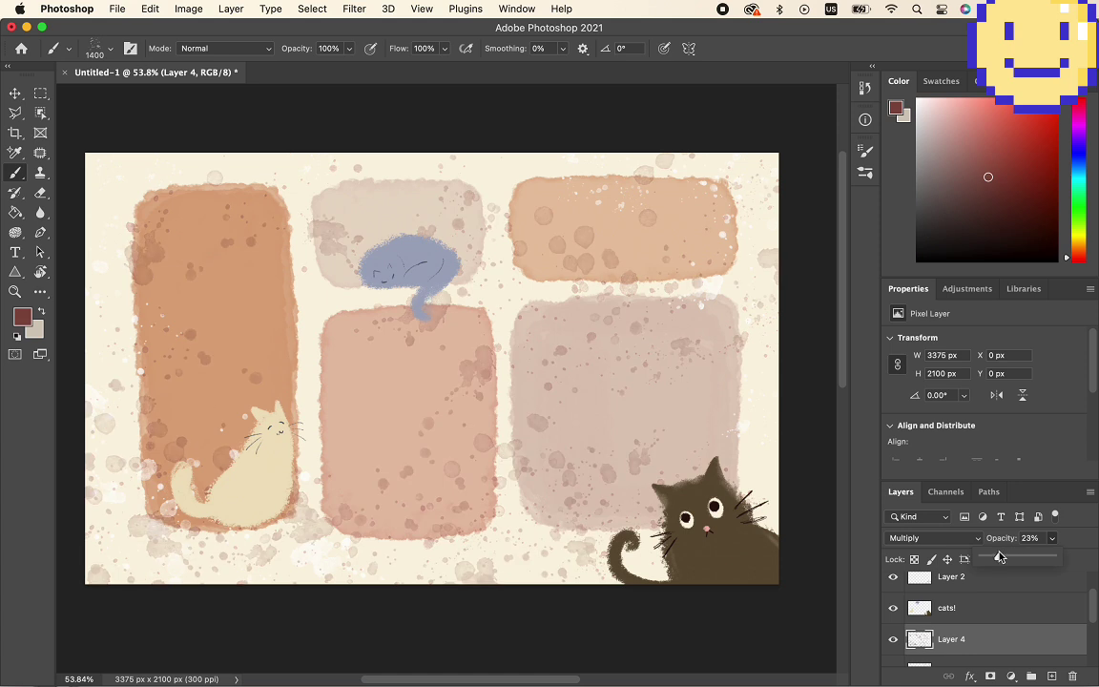
- Toggle Layer 4's visibility to compare the artwork with and without its splatters
left_click(893, 643)
left_click(894, 642)
left_click(894, 643)
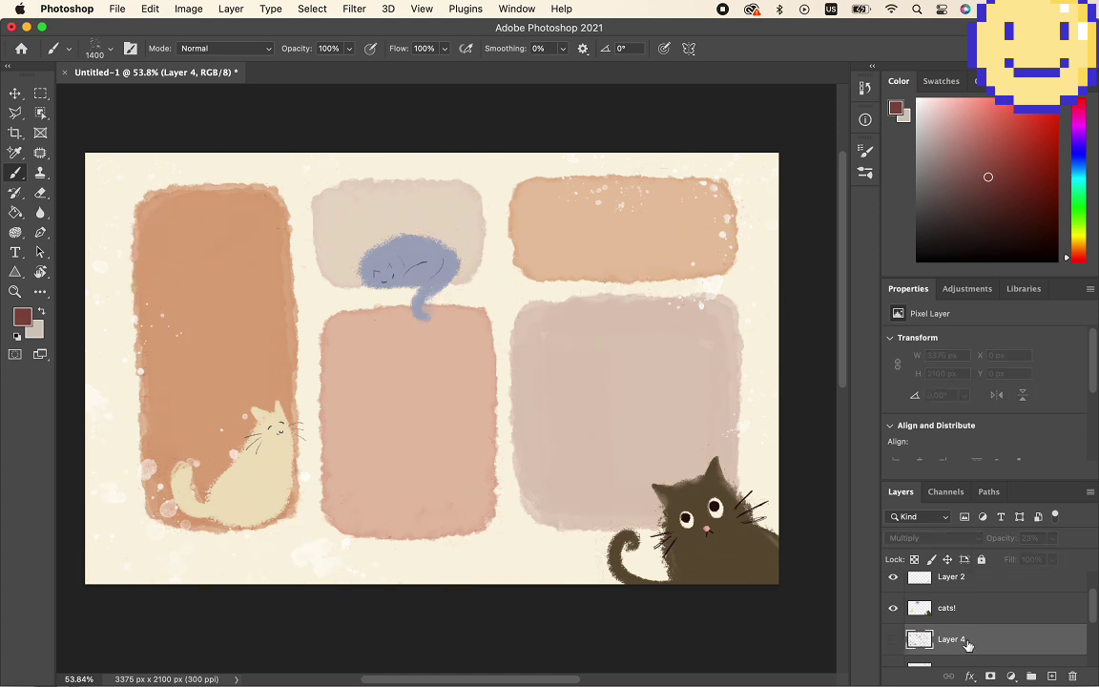
- Delete Layer 4 and choose Watercolor Artist - Brush 10, undoing a test stamp over the lower middle box
key("Delete")
left_click(863, 175)
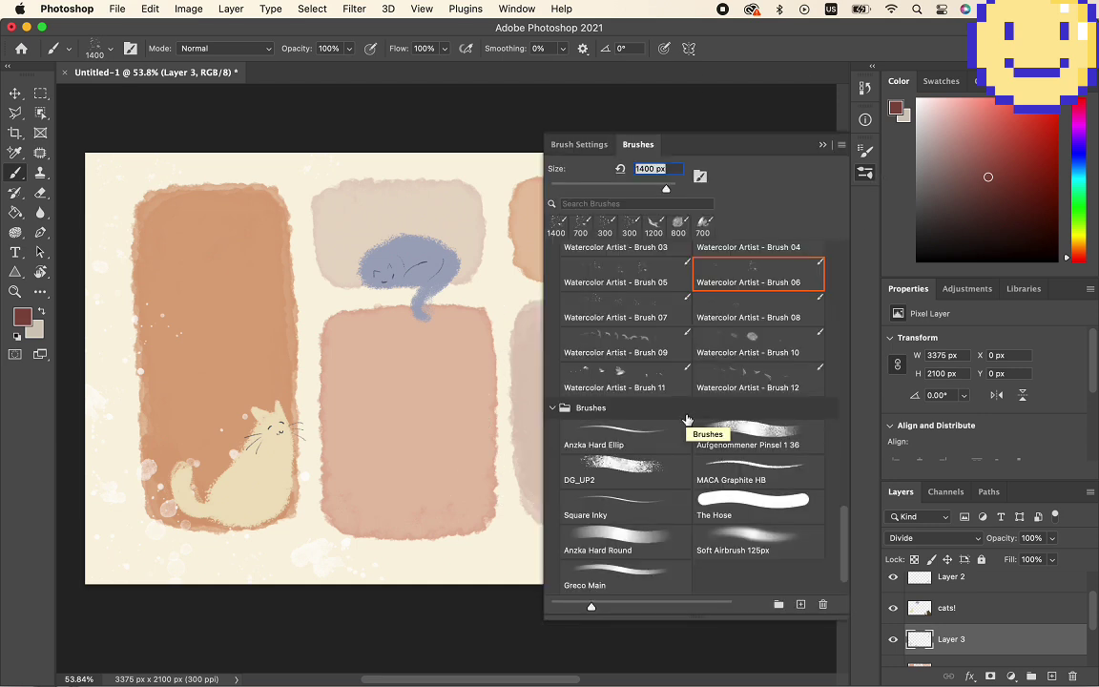
left_click(749, 344)
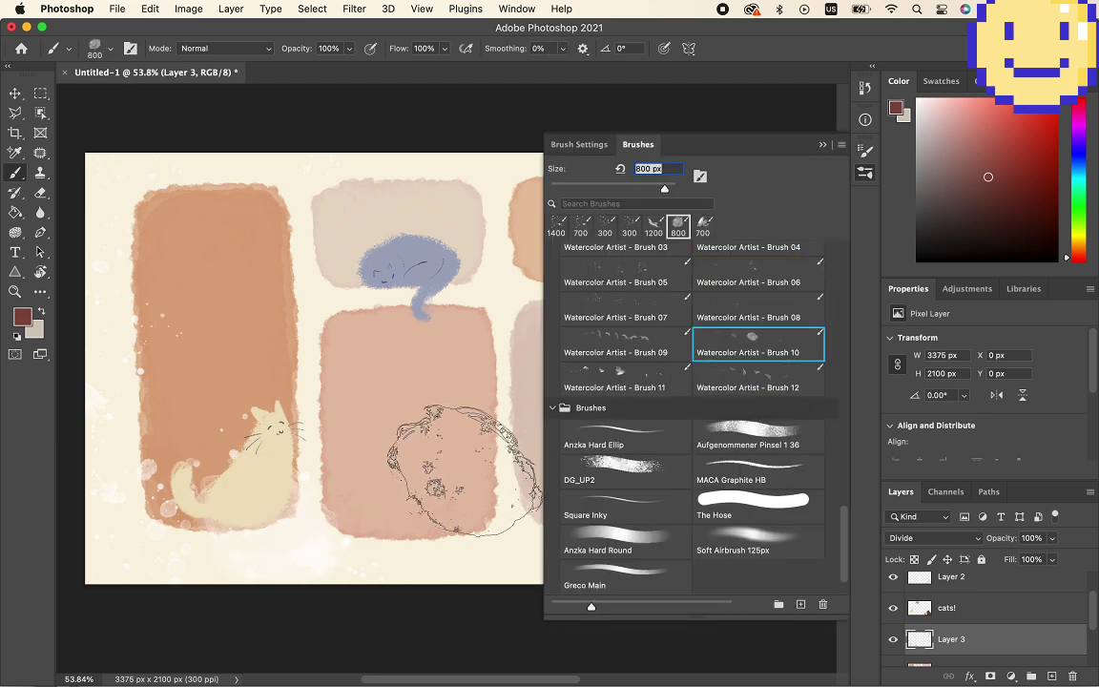
left_click_drag(418, 424, 401, 417)
key("super+z")
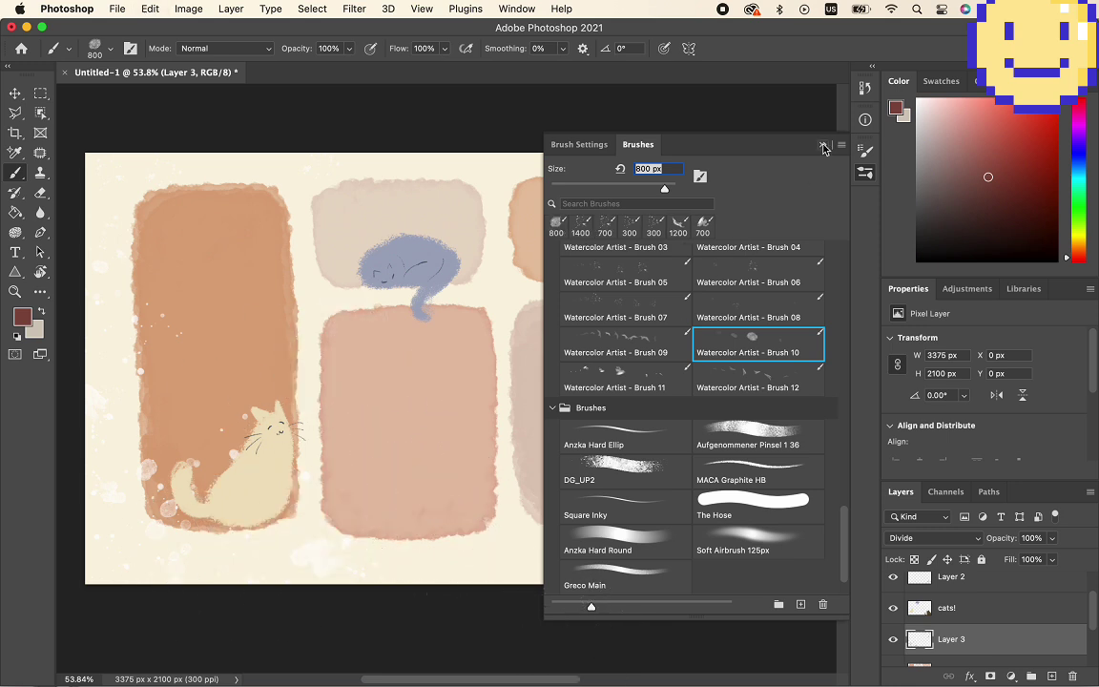
left_click(823, 145)
- Add a new layer and stamp muted-red watercolour blots at the edge above the brown cat and around the upper-left corner
left_click(1051, 675)
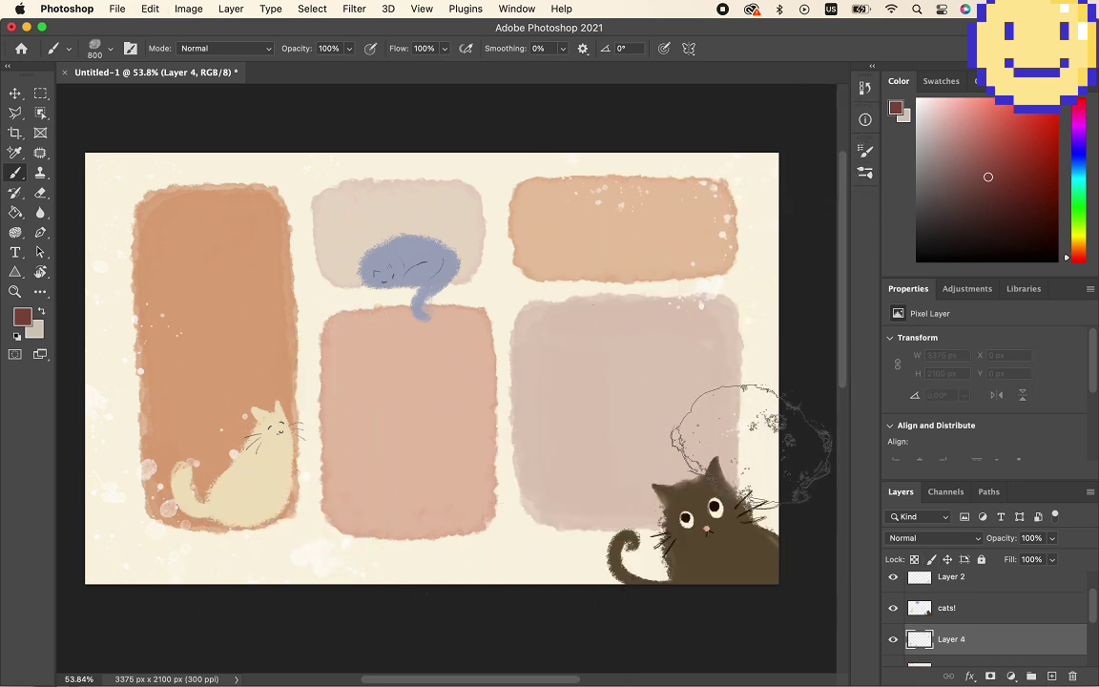
mouse_move(750, 433)
left_mouse_down()
mouse_move(716, 580)
mouse_move(626, 578)
mouse_move(671, 458)
left_mouse_up()
key("super+z")
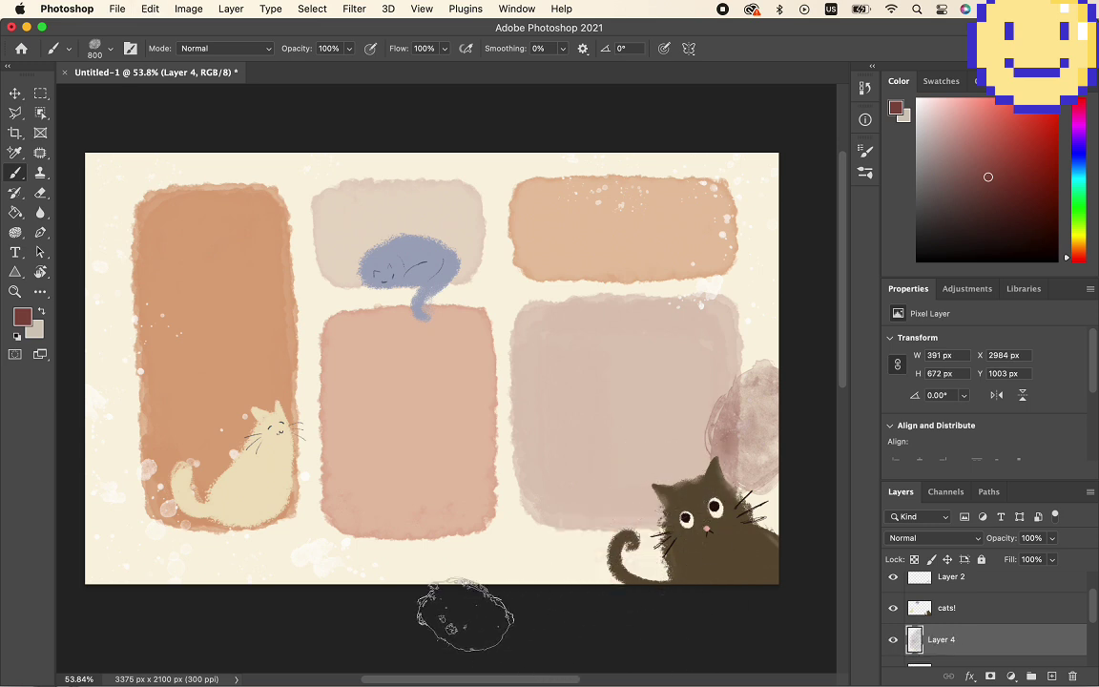
left_click_drag(191, 177, 110, 186)
left_click_drag(131, 303, 143, 374)
key("super+z")
left_click(61, 234)
key("super+z")
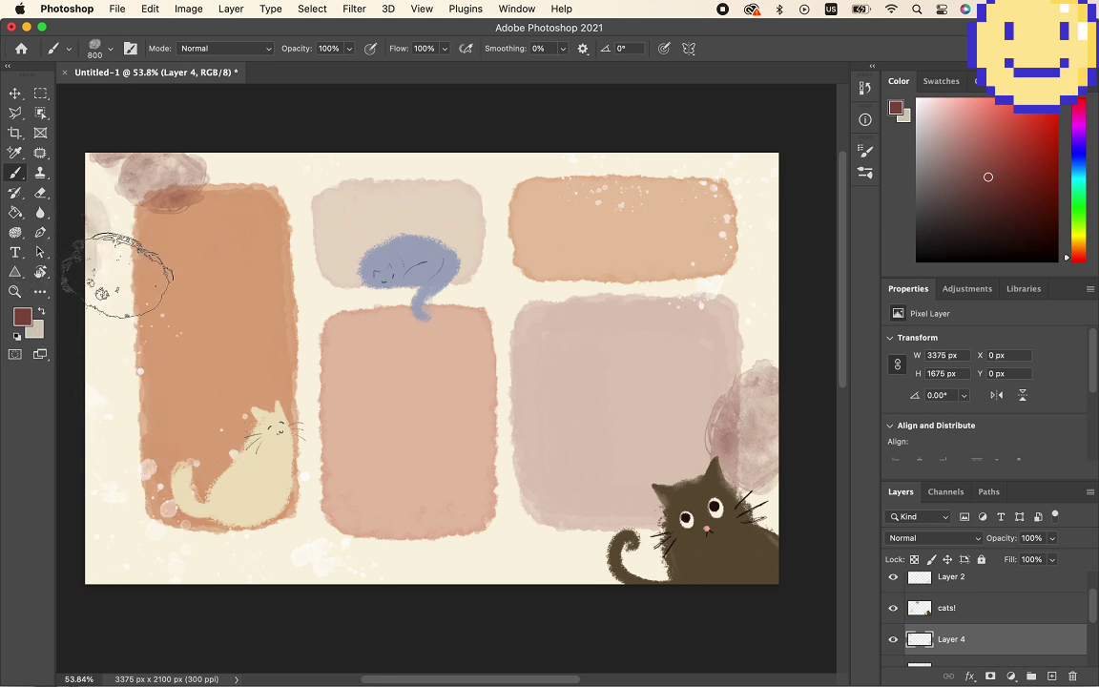
- Enlarge the brush to 1200 px and stamp blots over the tall orange box's upper-left corner and along the lower-left edge
key("bracketright")
key("bracketright")
key("bracketright")
key("bracketright")
left_click(88, 206)
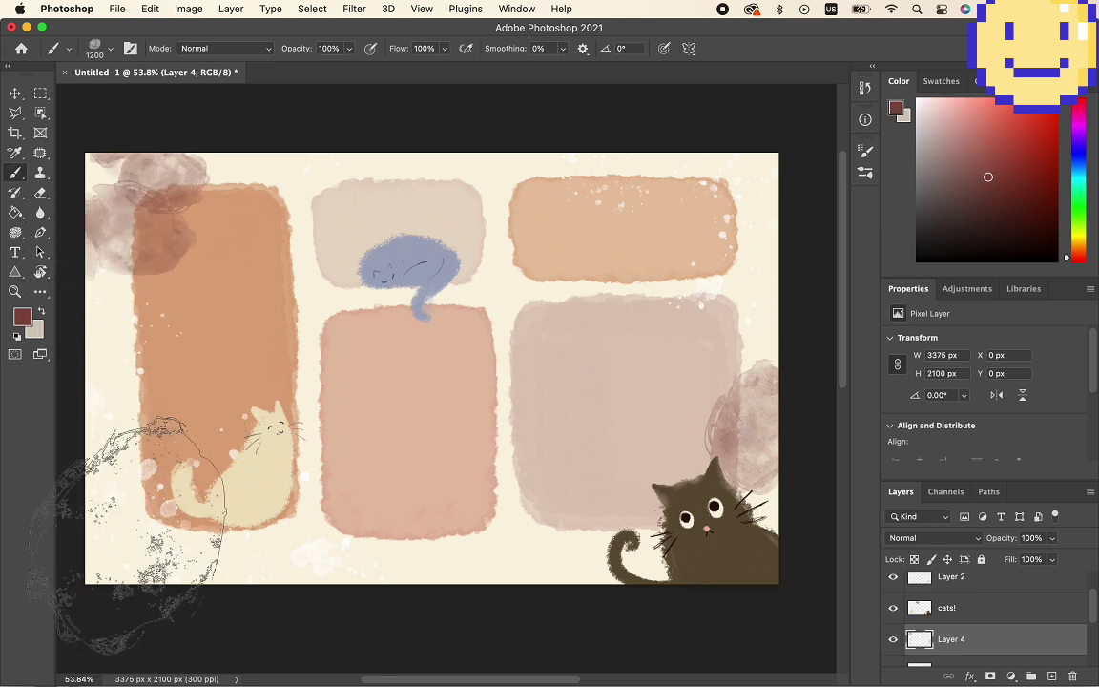
mouse_move(172, 589)
left_mouse_down()
mouse_move(331, 596)
mouse_move(434, 534)
left_mouse_up()
- Stamp more blots at the upper-right corner, top edge, lower-right box, bottom edge and left side of the tall orange box
left_click(749, 157)
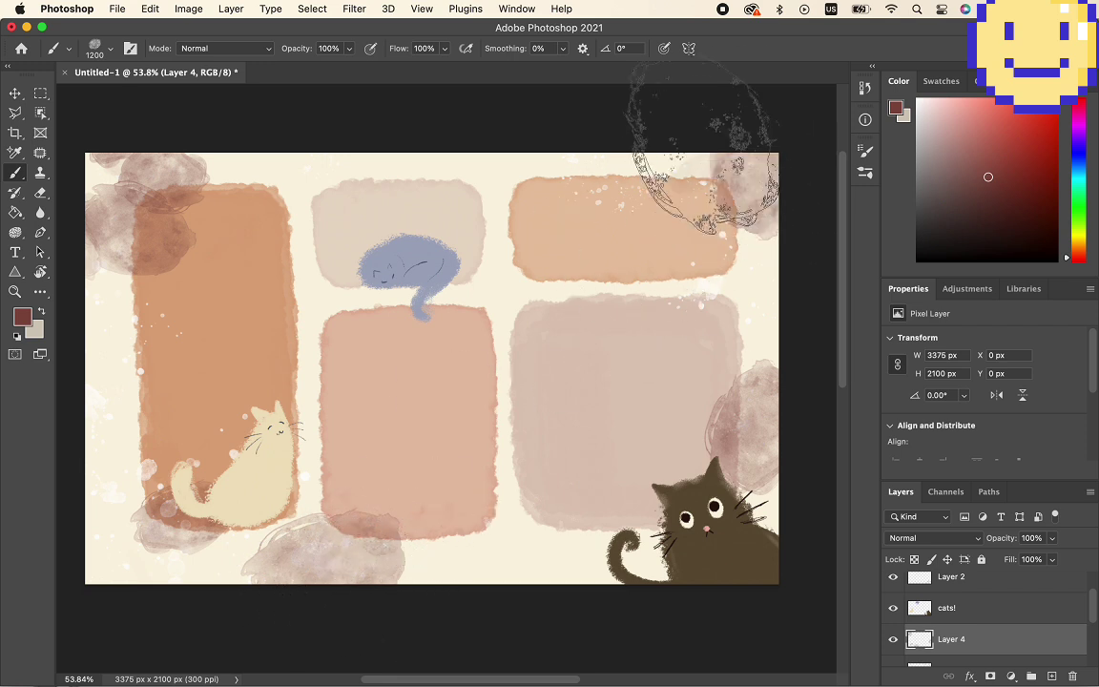
left_click(609, 90)
left_click(563, 363)
left_click(546, 584)
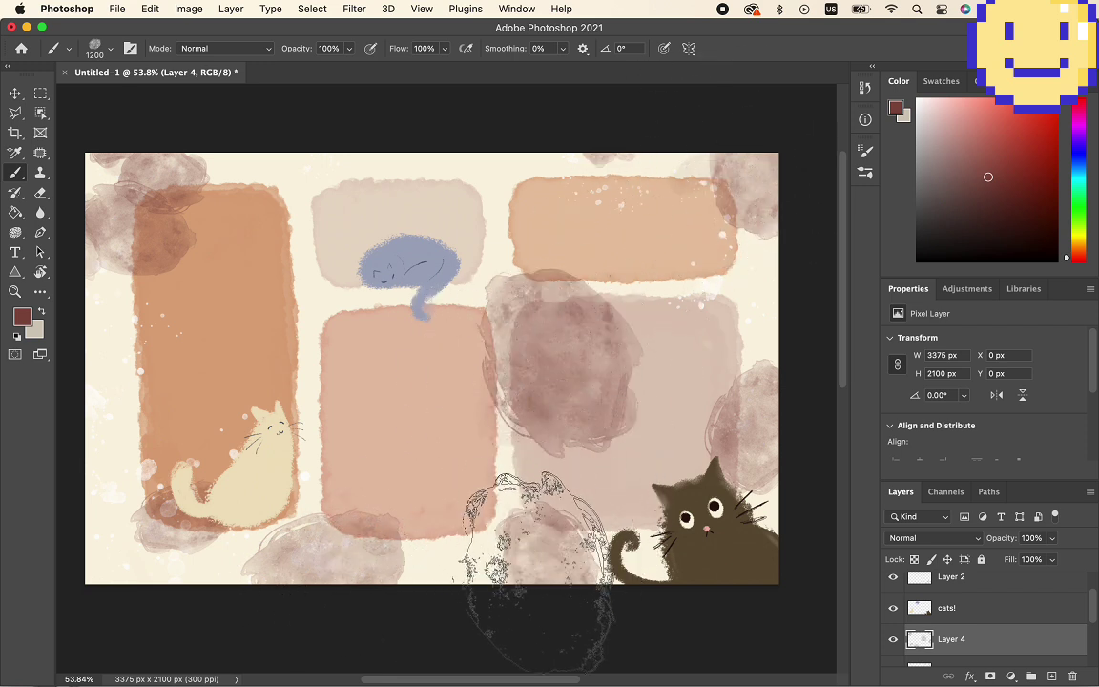
left_click(148, 316)
- Move Layer 4 beneath the boxes! layer and fill in the background edges around the boxes with more watercolour blots
scroll(1055, 615, "down", 3)
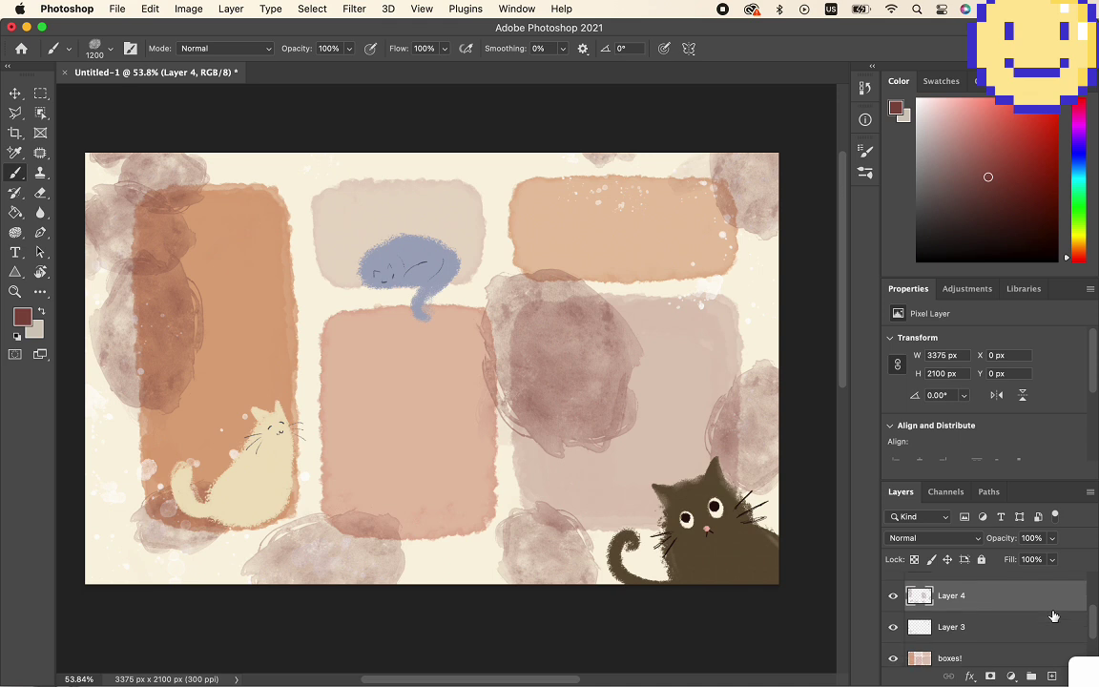
left_click_drag(1046, 586, 1039, 664)
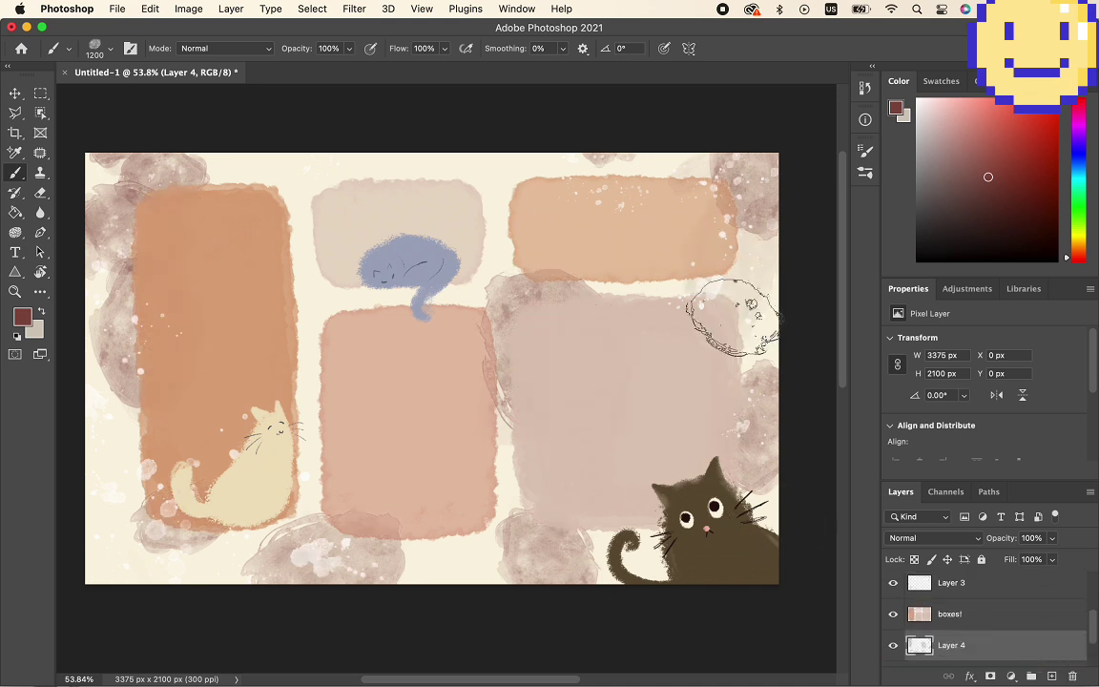
left_click(766, 242)
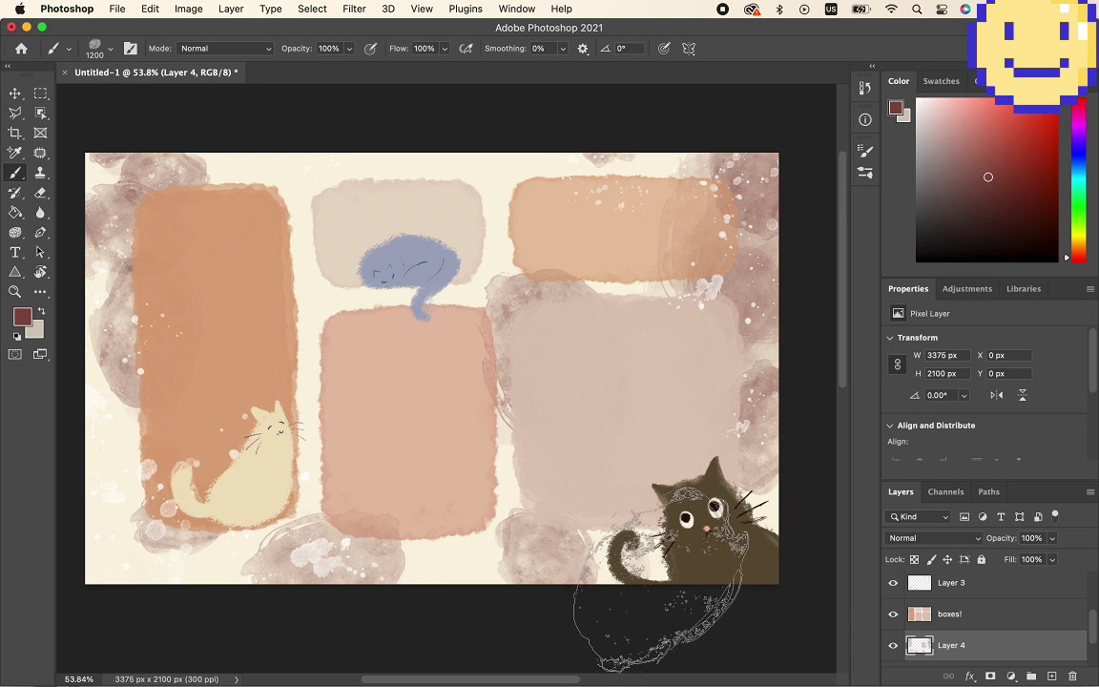
left_click(653, 610)
left_click(442, 589)
left_click(116, 474)
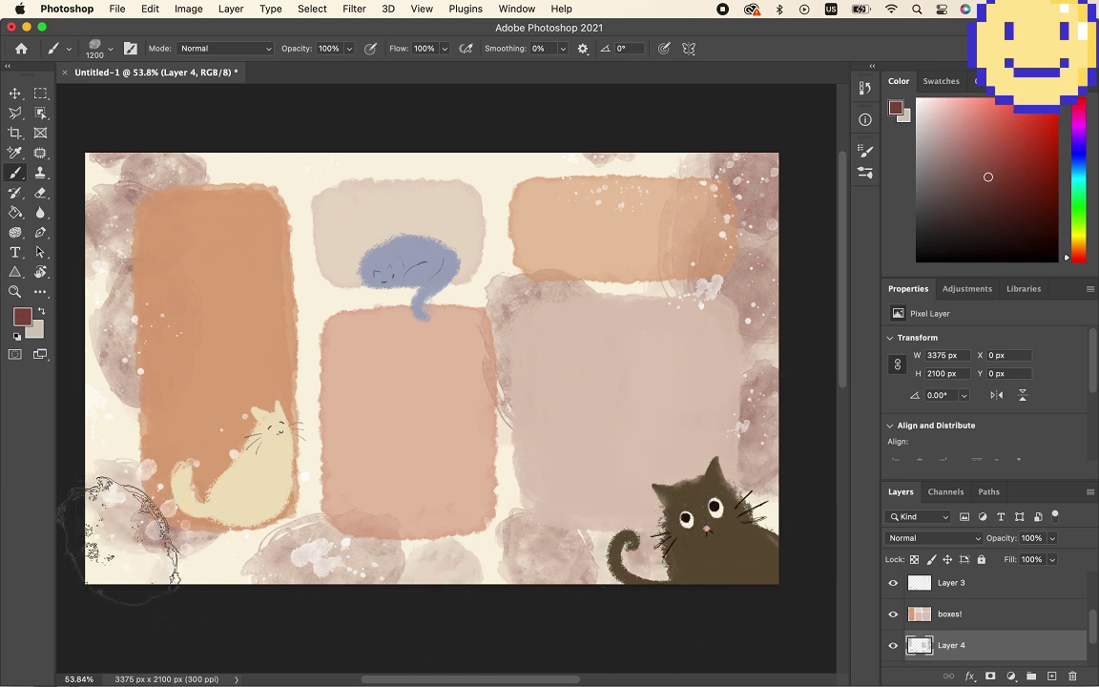
left_click(131, 392)
left_click(140, 520)
left_click(260, 212)
mouse_move(229, 173)
left_mouse_down()
mouse_move(365, 178)
mouse_move(629, 160)
mouse_move(680, 177)
mouse_move(493, 191)
mouse_move(296, 225)
mouse_move(157, 205)
left_mouse_up()
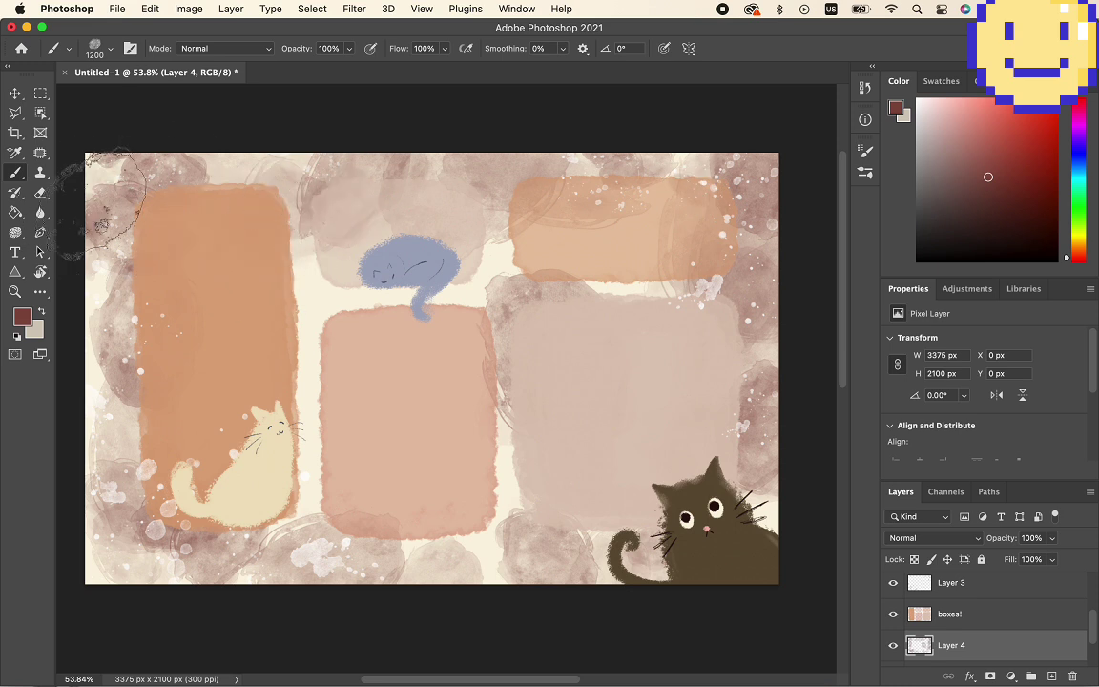
- Set Layer 4's blend mode to Darker Color and its opacity to 43%
left_click(930, 537)
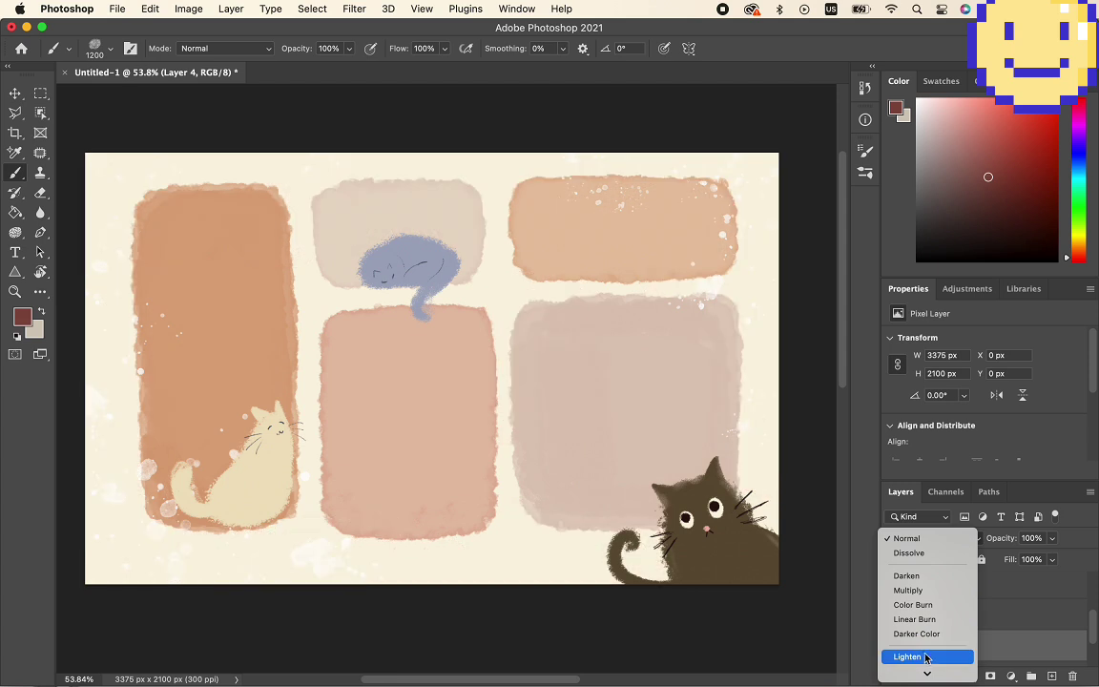
left_click(924, 634)
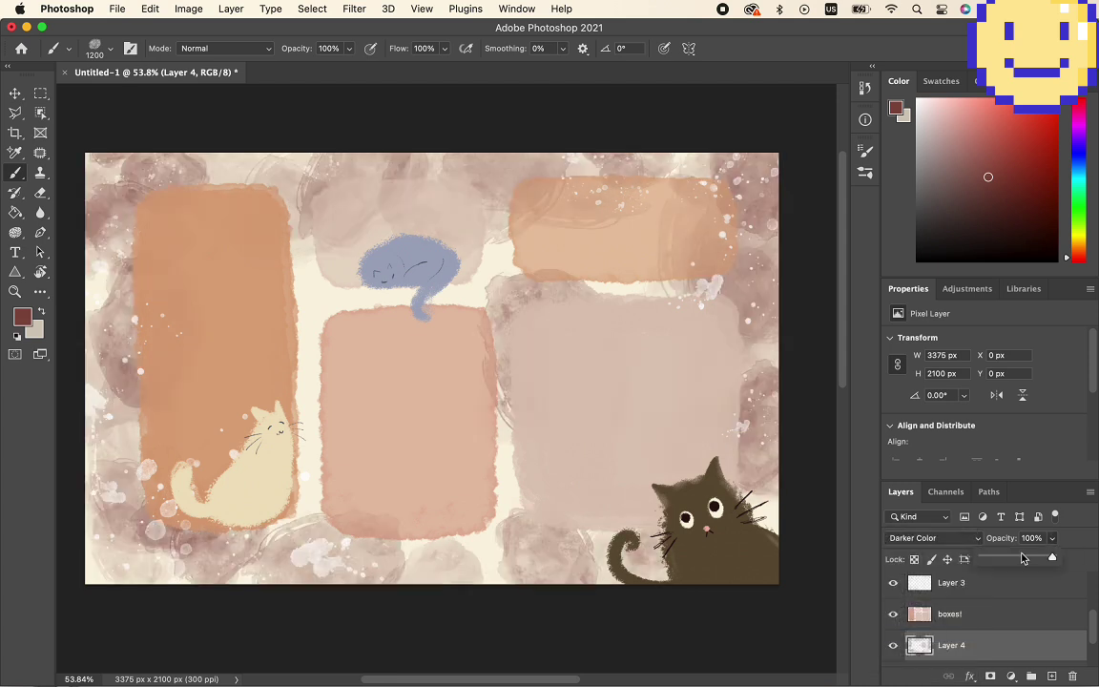
left_click_drag(1023, 557, 1004, 560)
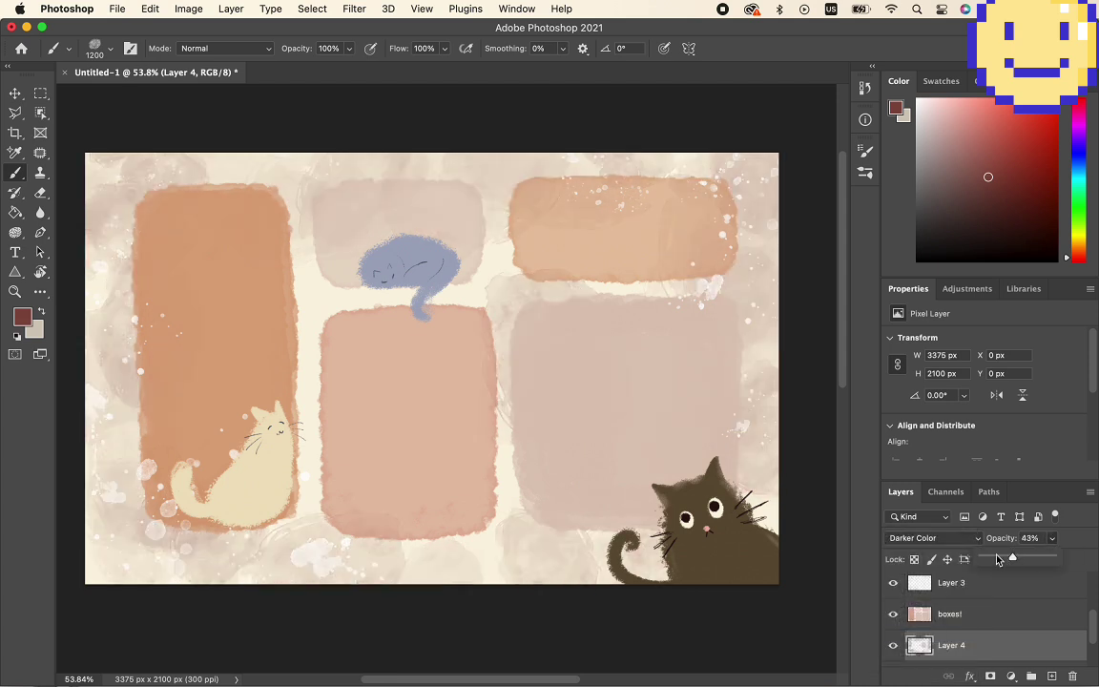
left_click(1072, 521)
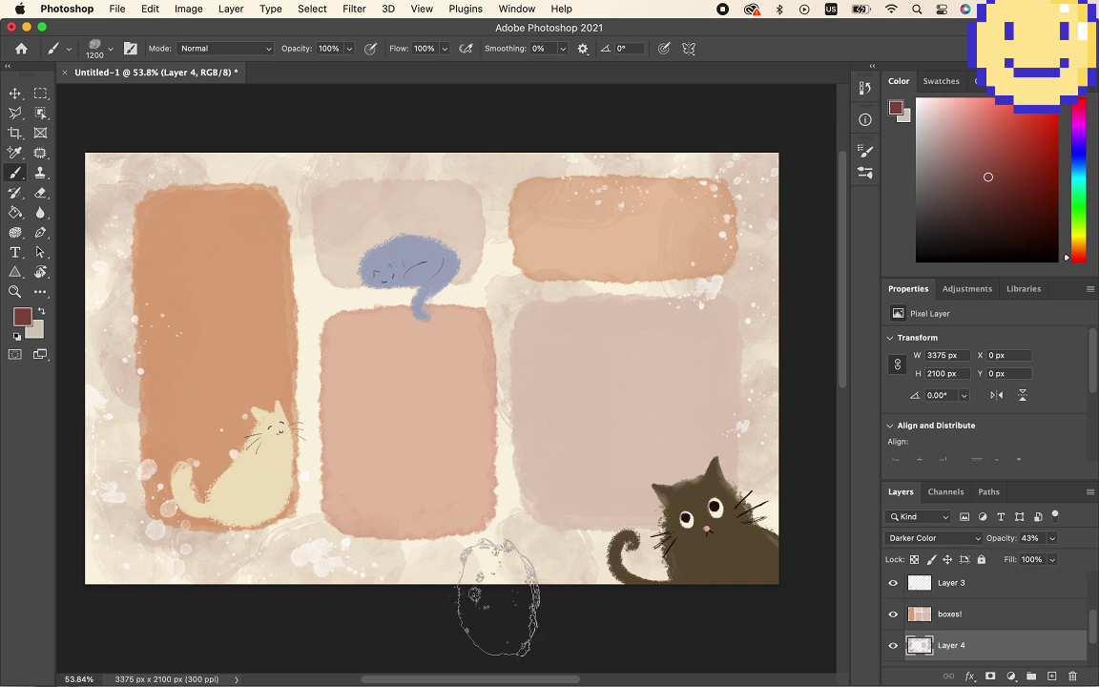
- Select the blot between the lower middle and lower-right boxes on Layer 4 with a freehand Lasso outline
scroll(497, 598, "down", 1)
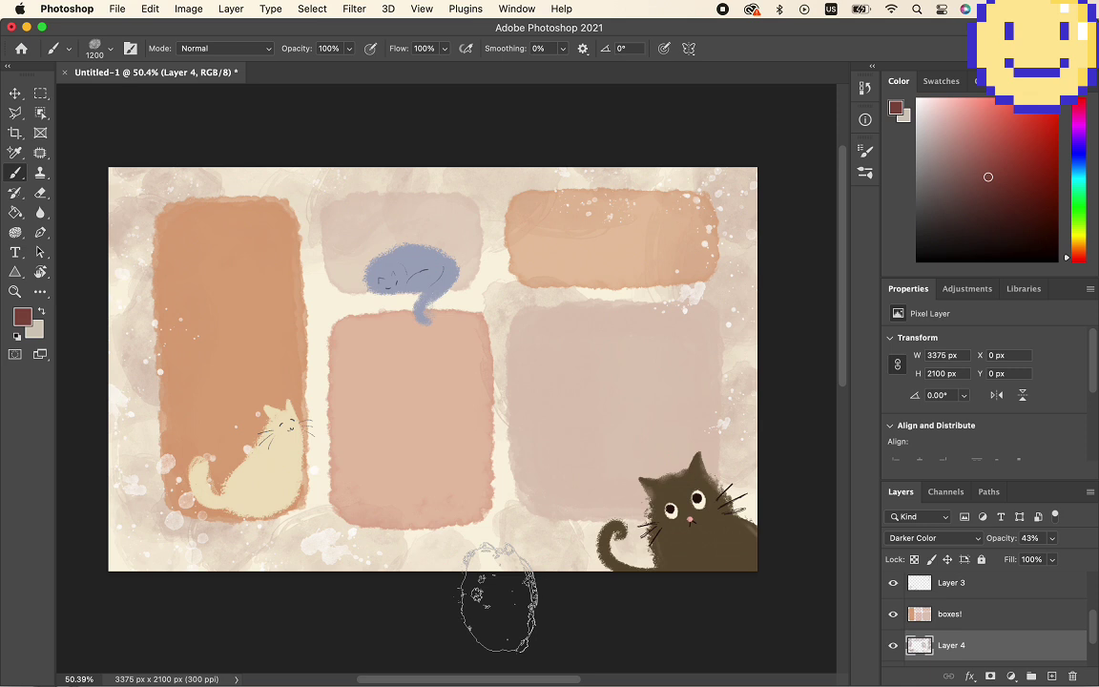
key("e")
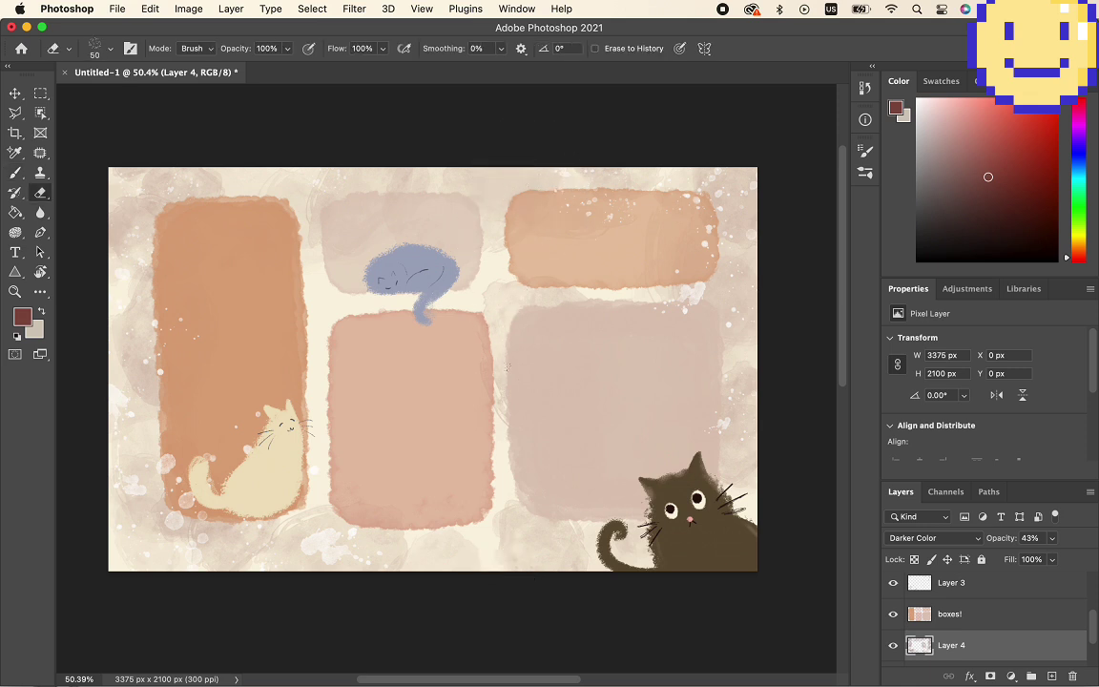
left_click_drag(15, 116, 77, 108)
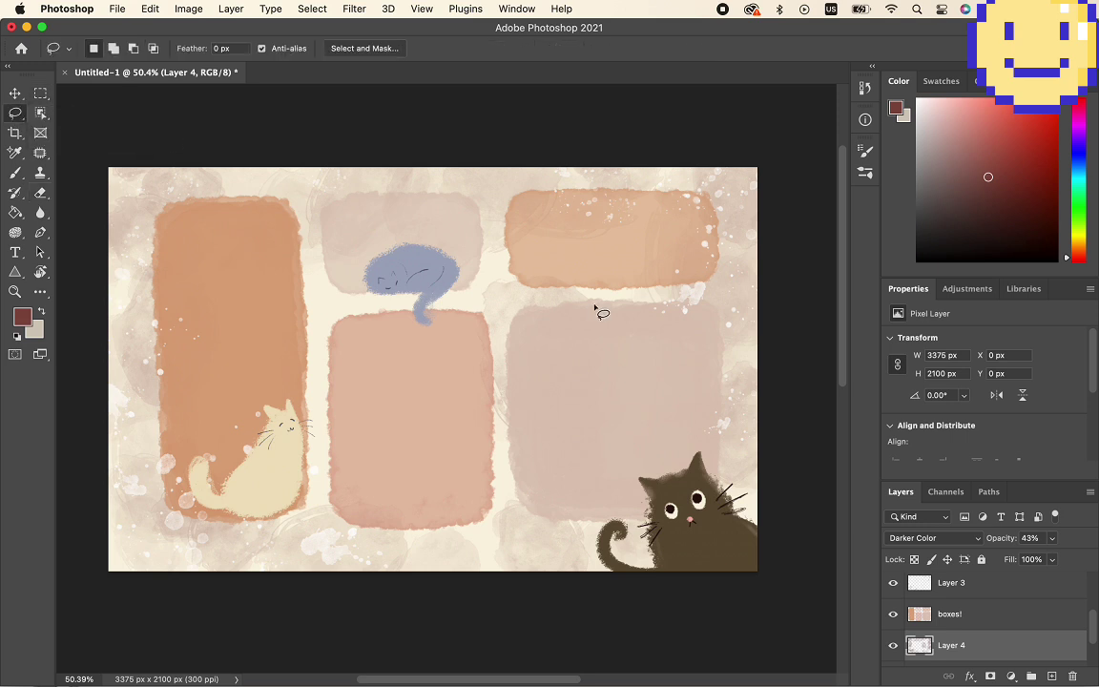
left_click_drag(507, 456, 615, 362)
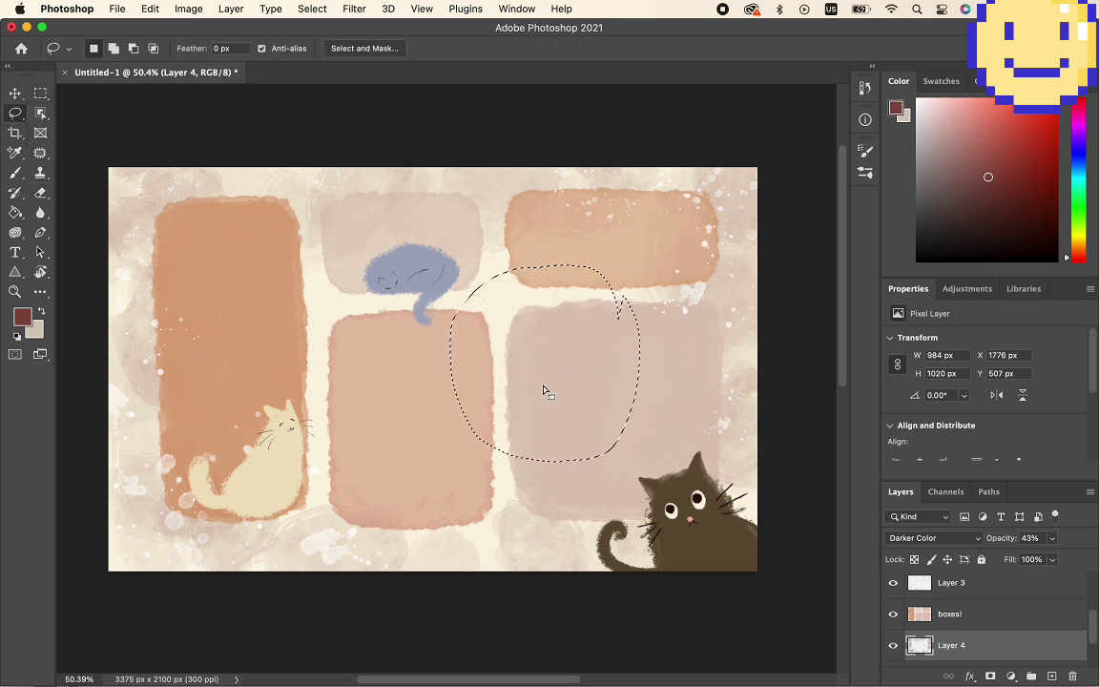